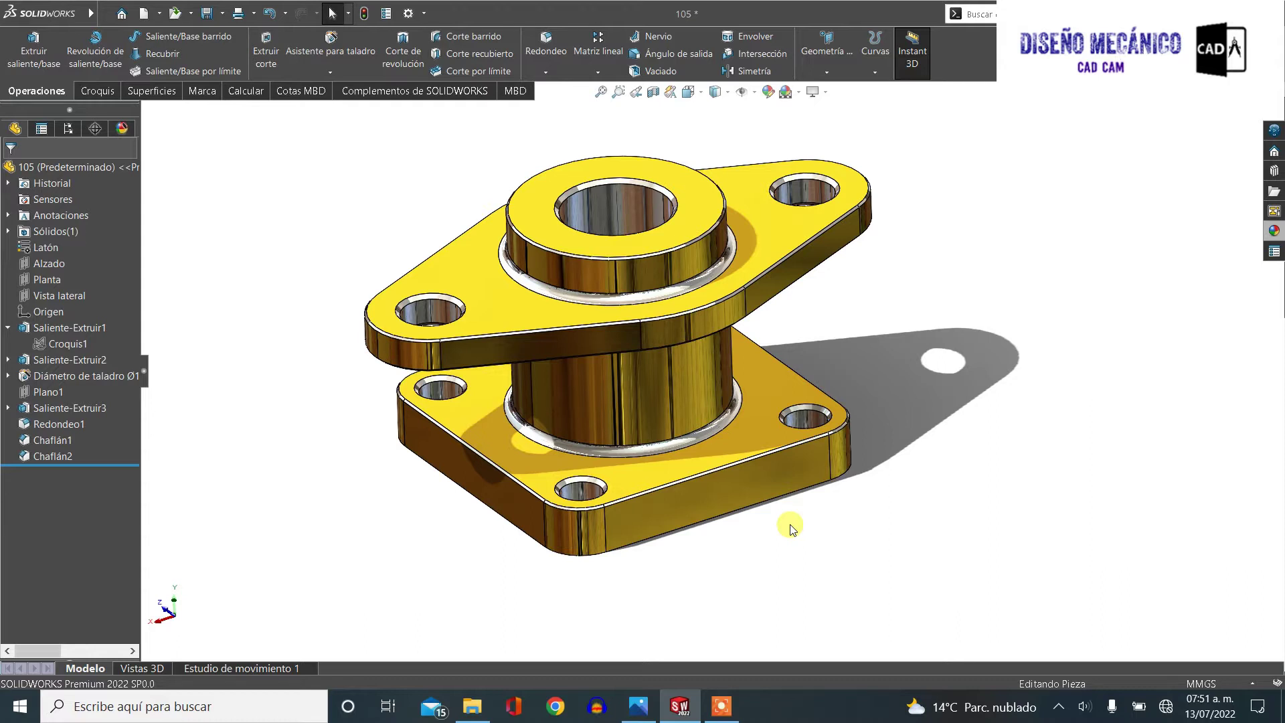
# Orbit the finished brass hub to inspect it, then bring up the dimensioned reference drawing in Photos
pyautogui.moveTo(887, 431)
pyautogui.mouseDown(button='middle')
pyautogui.moveTo(860, 375)
pyautogui.moveTo(785, 355)
pyautogui.moveTo(729, 447)
pyautogui.moveTo(746, 477)
pyautogui.mouseUp(button='middle')
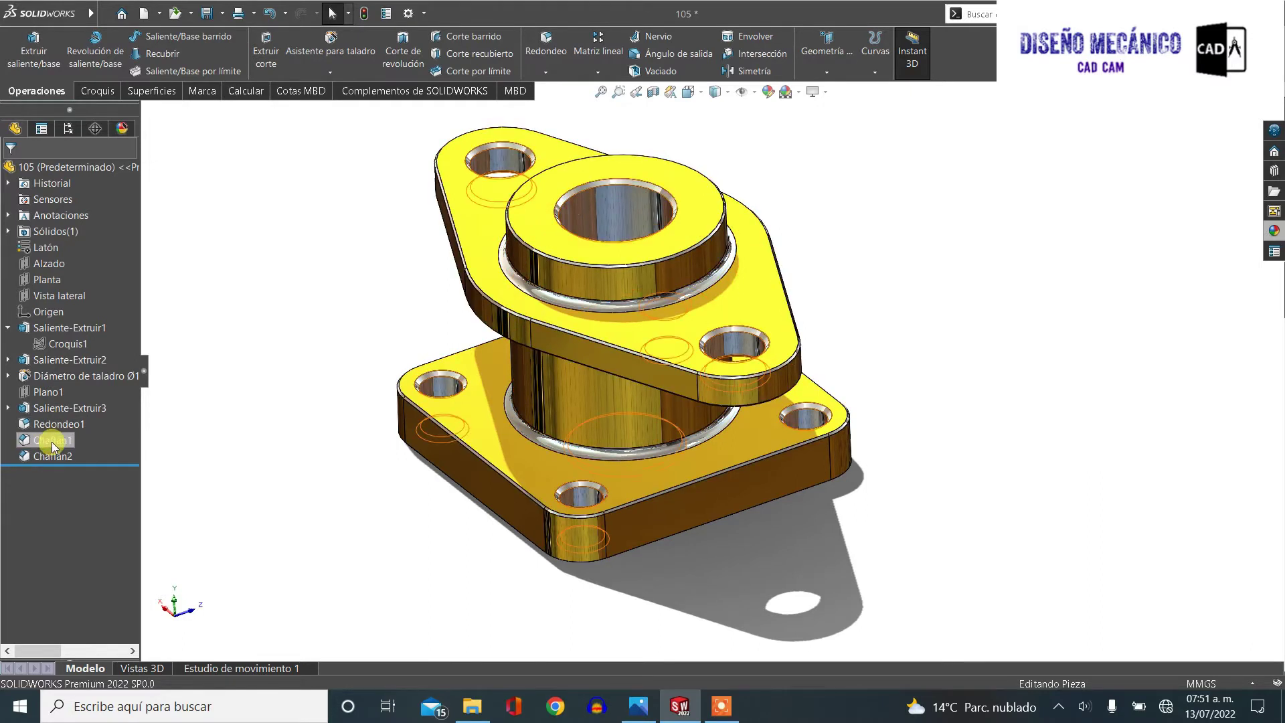
pyautogui.moveTo(473, 510)
pyautogui.mouseDown(button='middle')
pyautogui.moveTo(510, 474)
pyautogui.moveTo(511, 407)
pyautogui.moveTo(562, 459)
pyautogui.moveTo(566, 510)
pyautogui.mouseUp(button='middle')
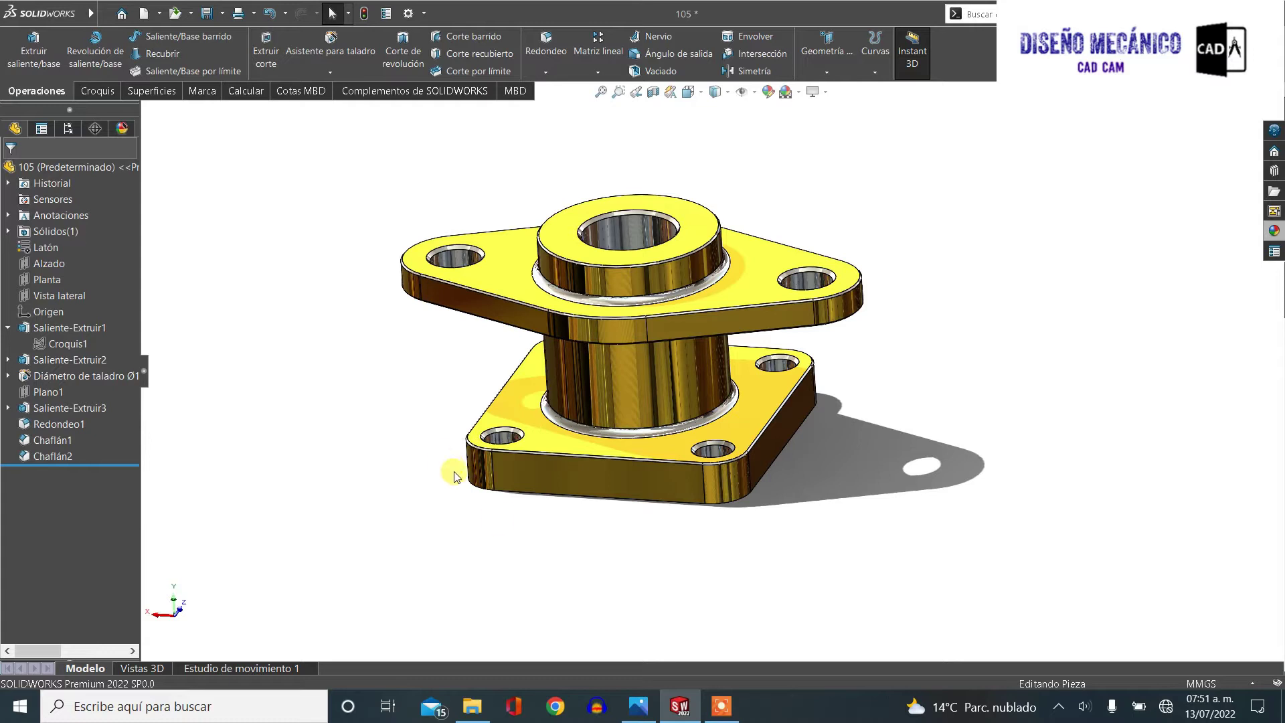
pyautogui.click(638, 706)
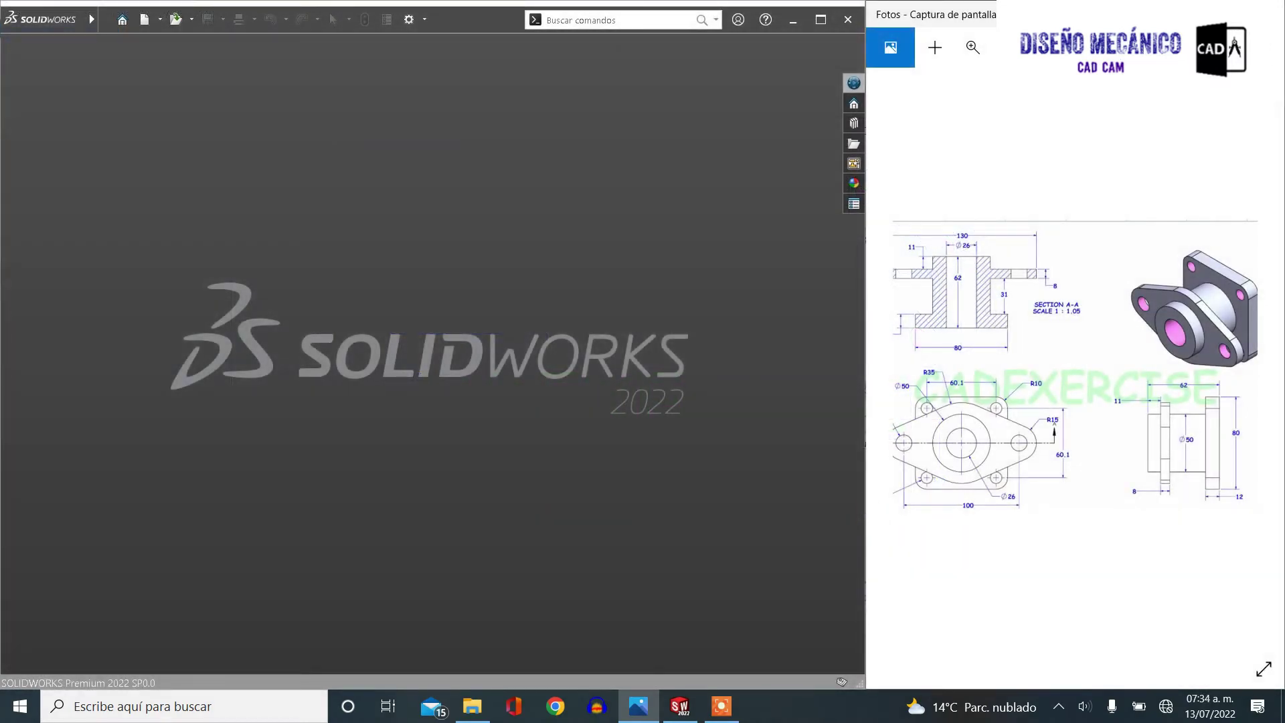
# Create a new blank Part (Pieza) document
pyautogui.click(159, 20)
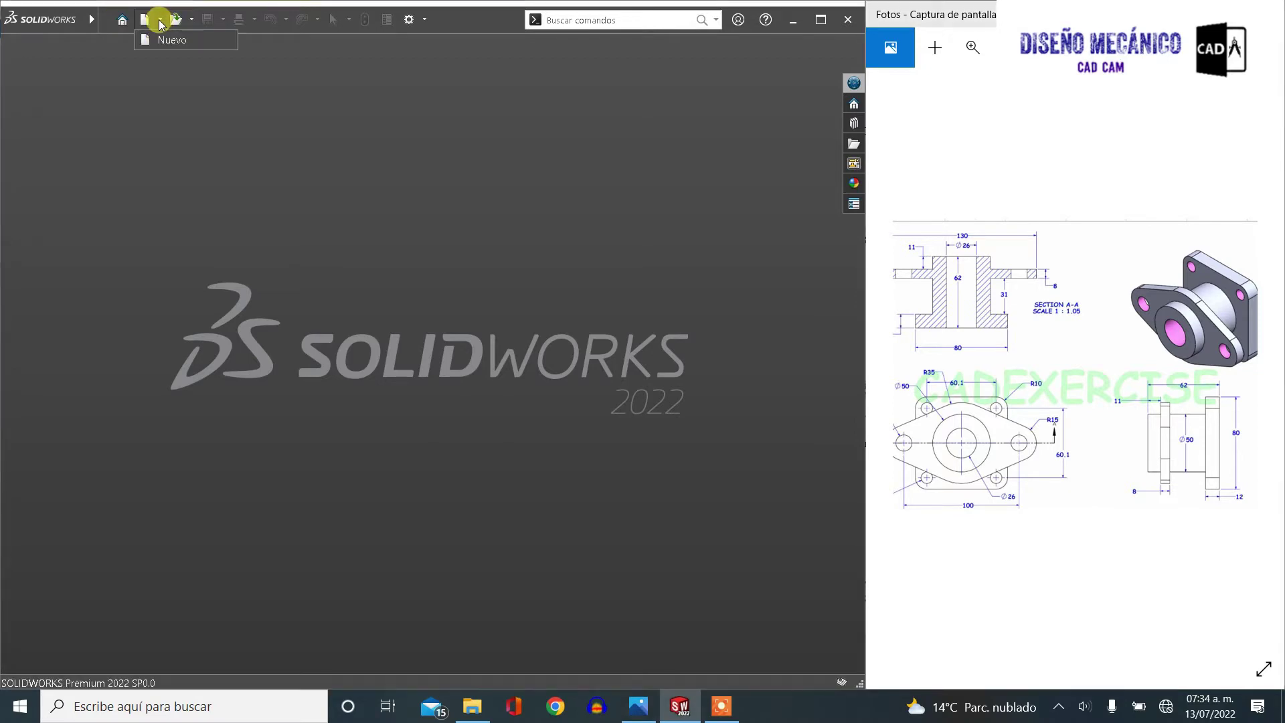
pyautogui.click(161, 38)
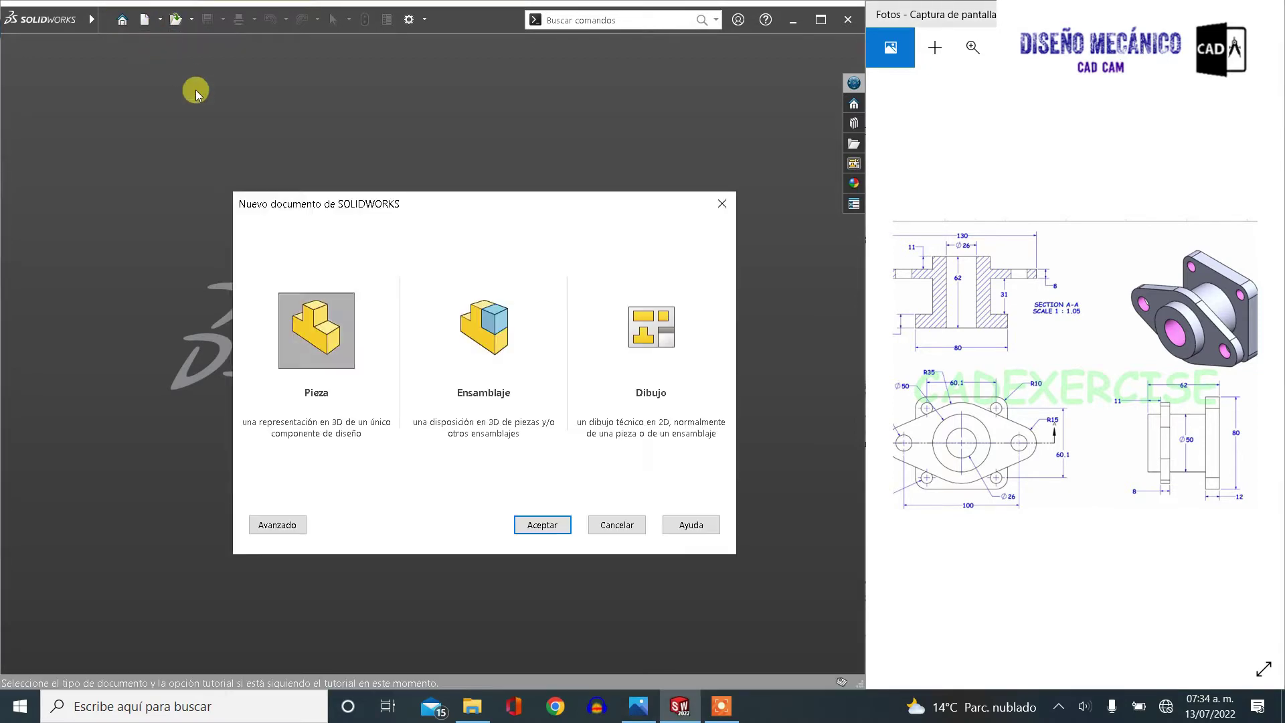
pyautogui.click(546, 529)
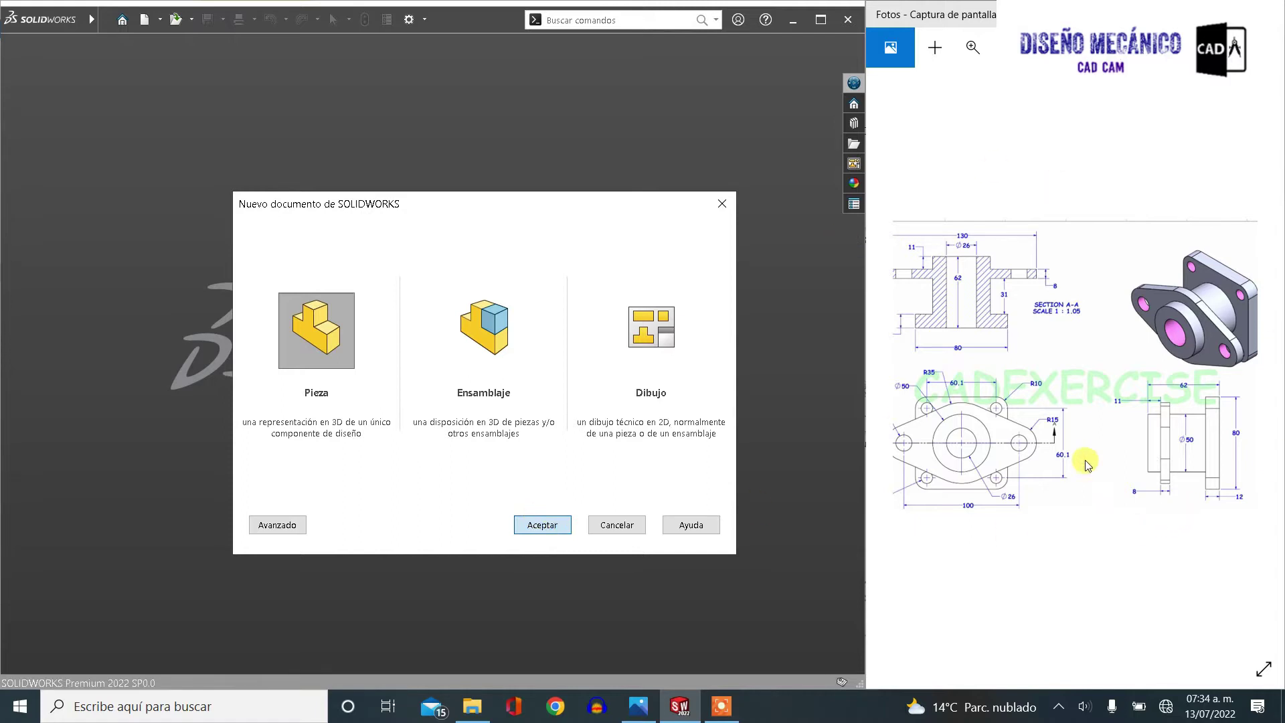
# Pan the reference drawing in Photos to show its 3D view
pyautogui.moveTo(998, 392); pyautogui.dragTo(1056, 416)
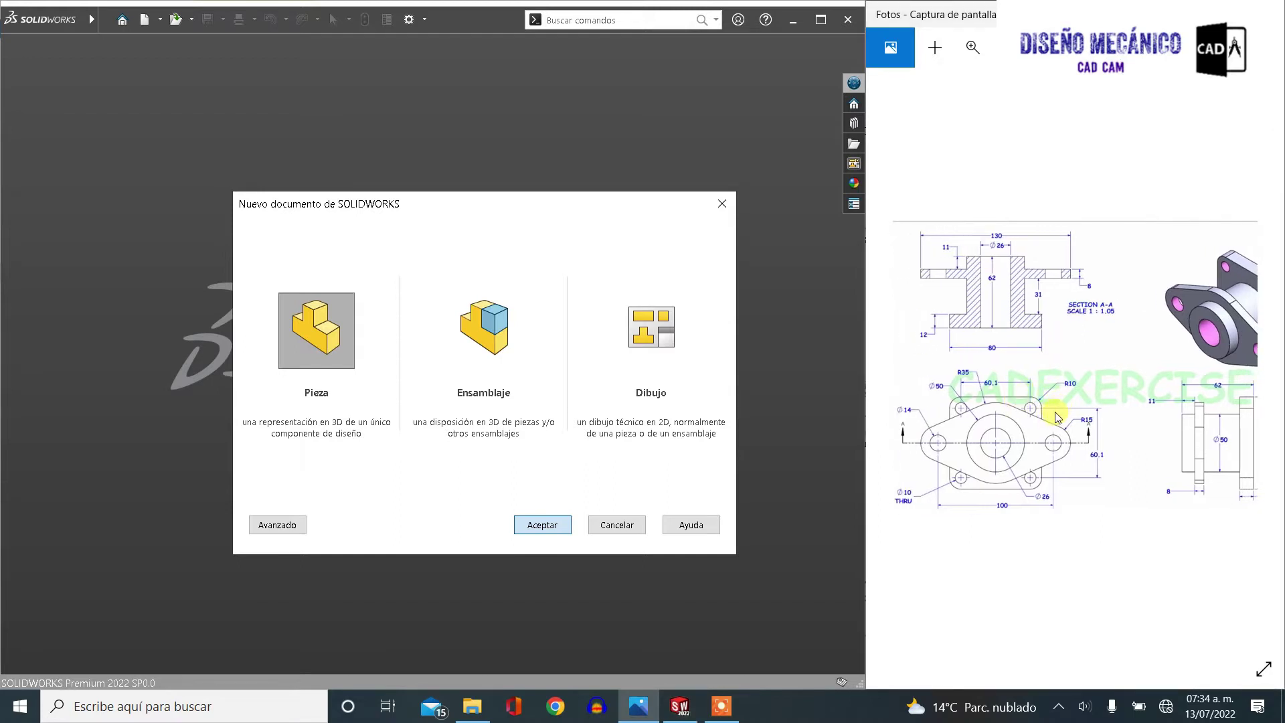
pyautogui.moveTo(1147, 432); pyautogui.dragTo(1043, 435)
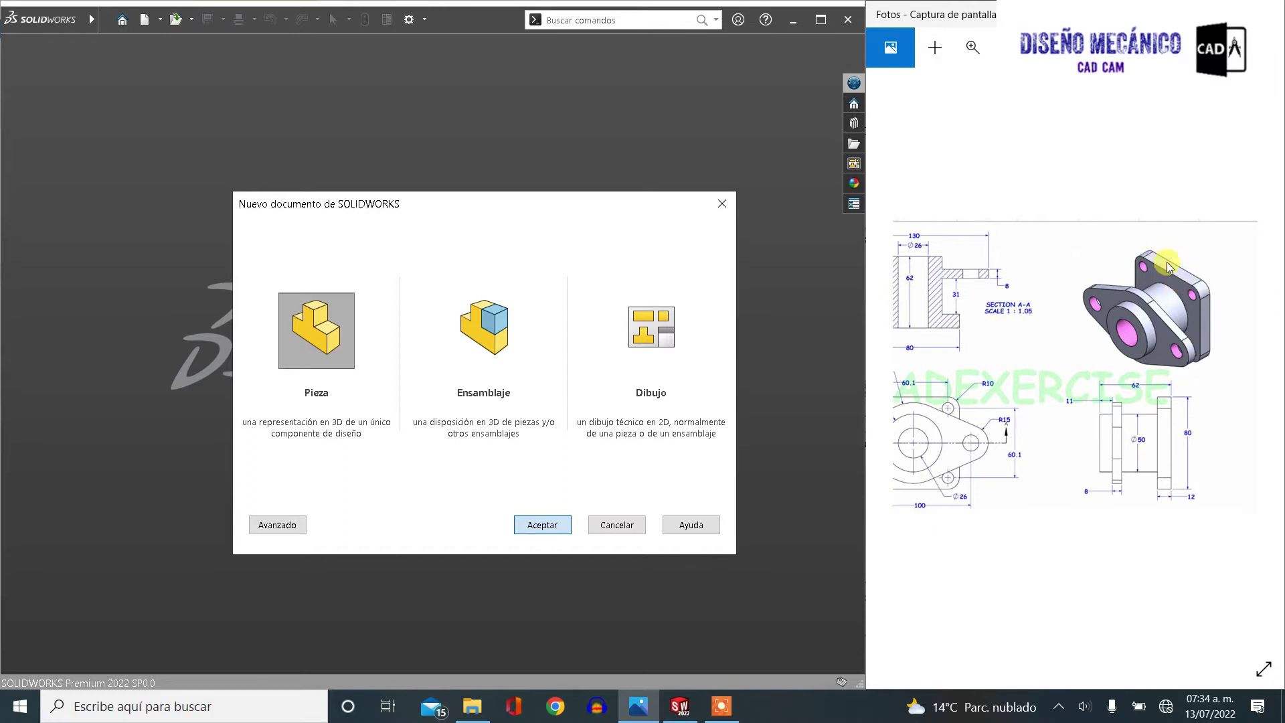
pyautogui.moveTo(945, 379); pyautogui.dragTo(1036, 379)
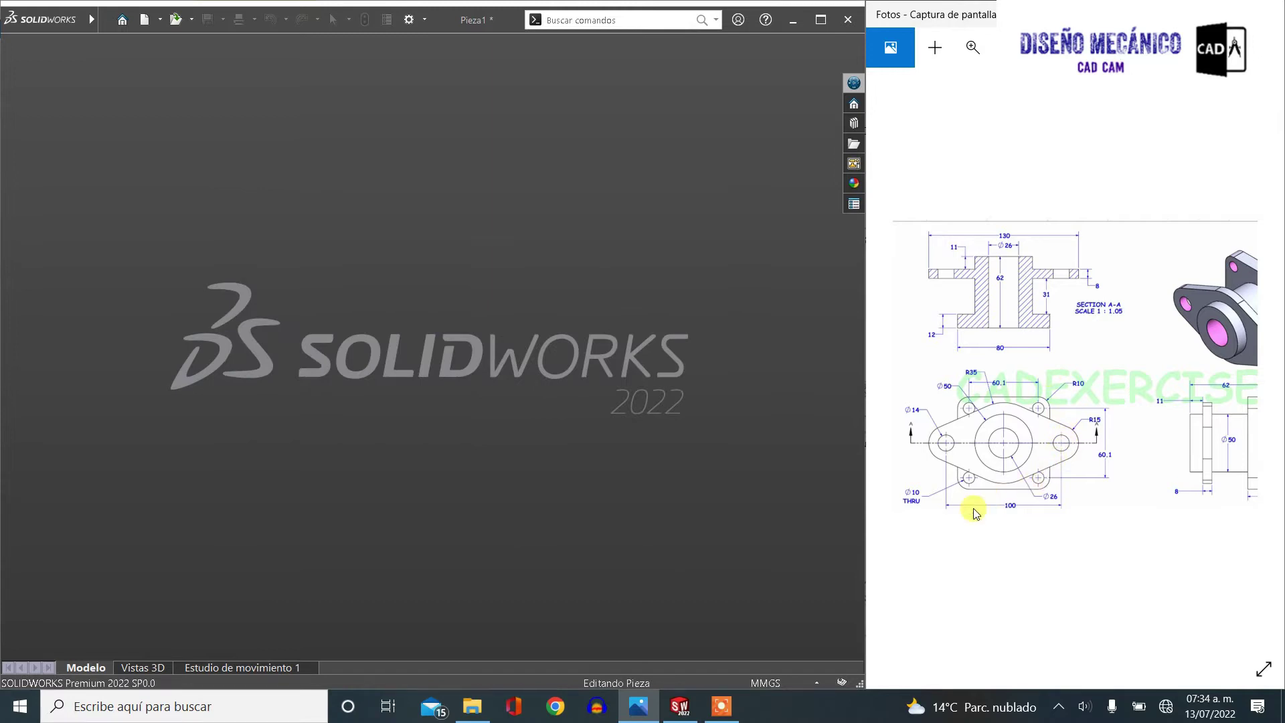
pyautogui.moveTo(1060, 478); pyautogui.dragTo(1039, 473)
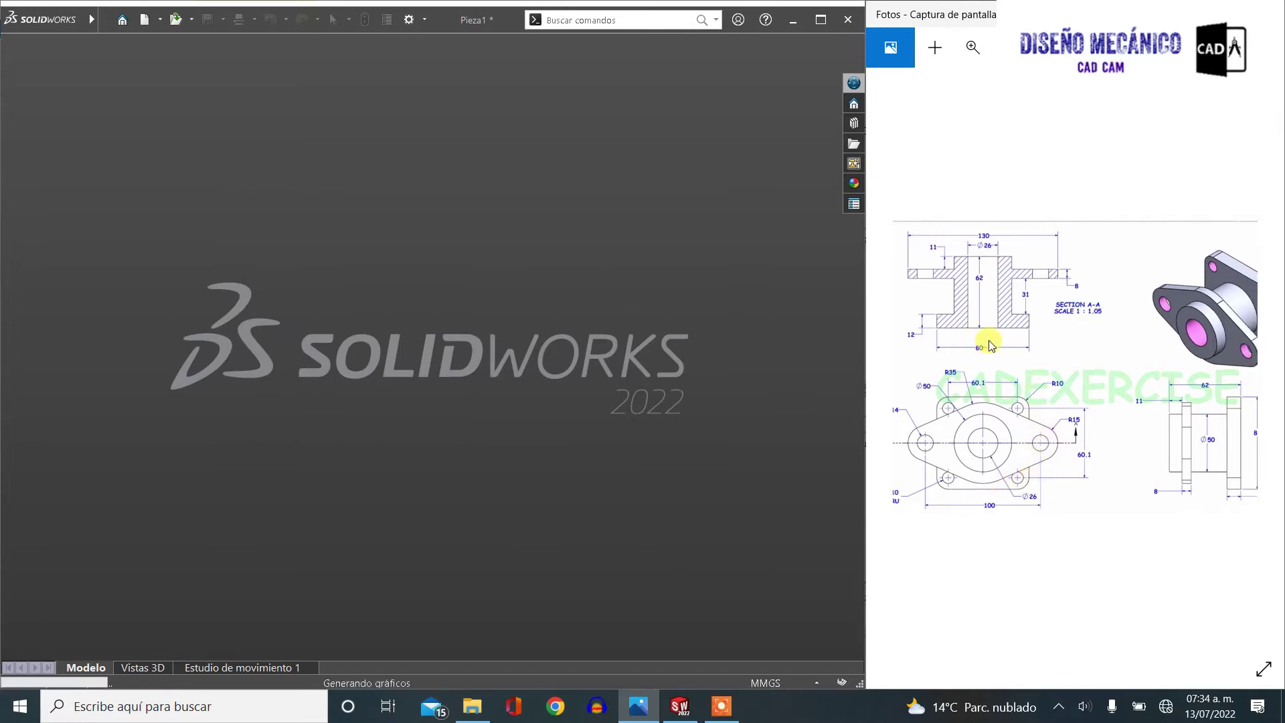
pyautogui.moveTo(1087, 392); pyautogui.dragTo(1014, 384)
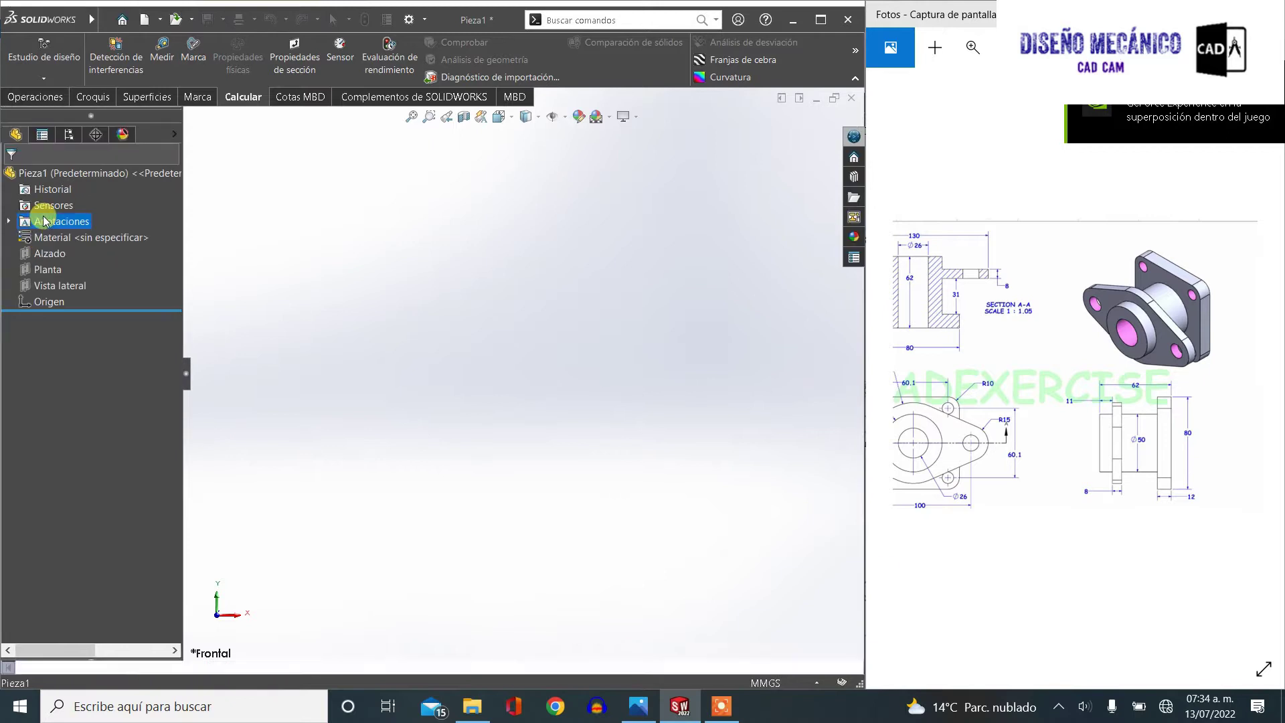
# Sketch a center rectangle at the origin on the Planta (top) plane
pyautogui.click(42, 222)
pyautogui.click(43, 270)
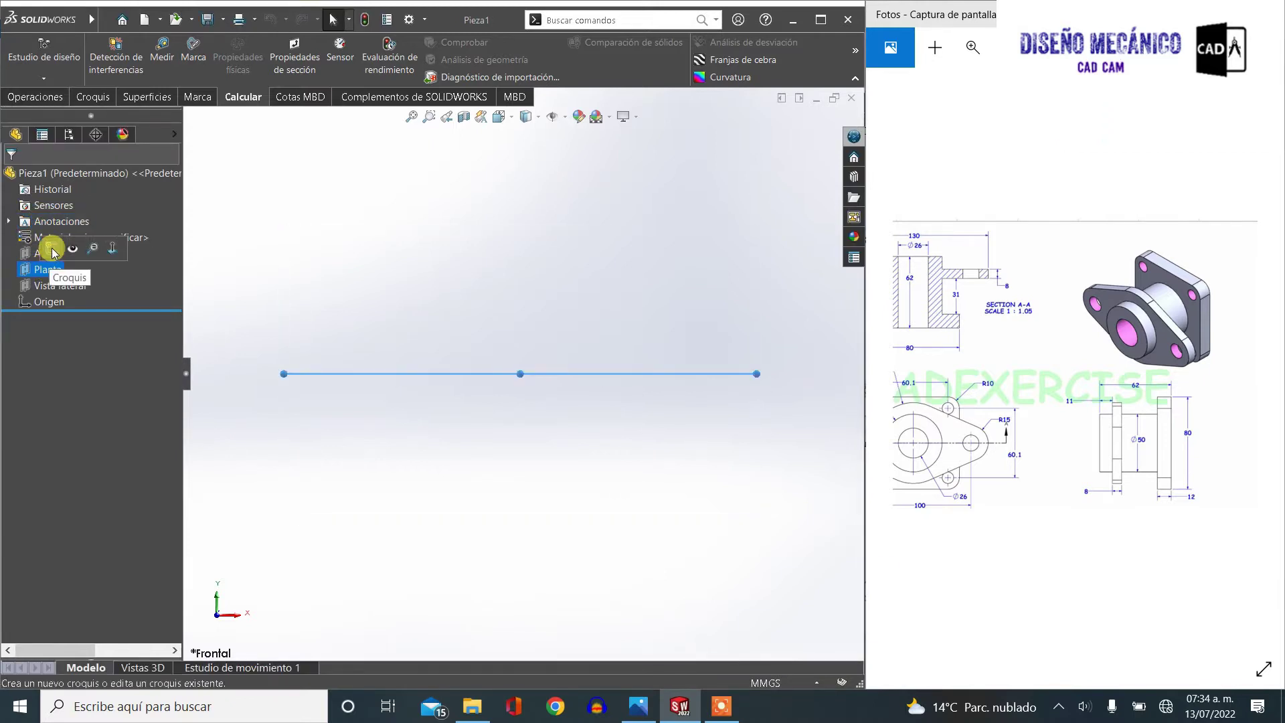
pyautogui.click(53, 250)
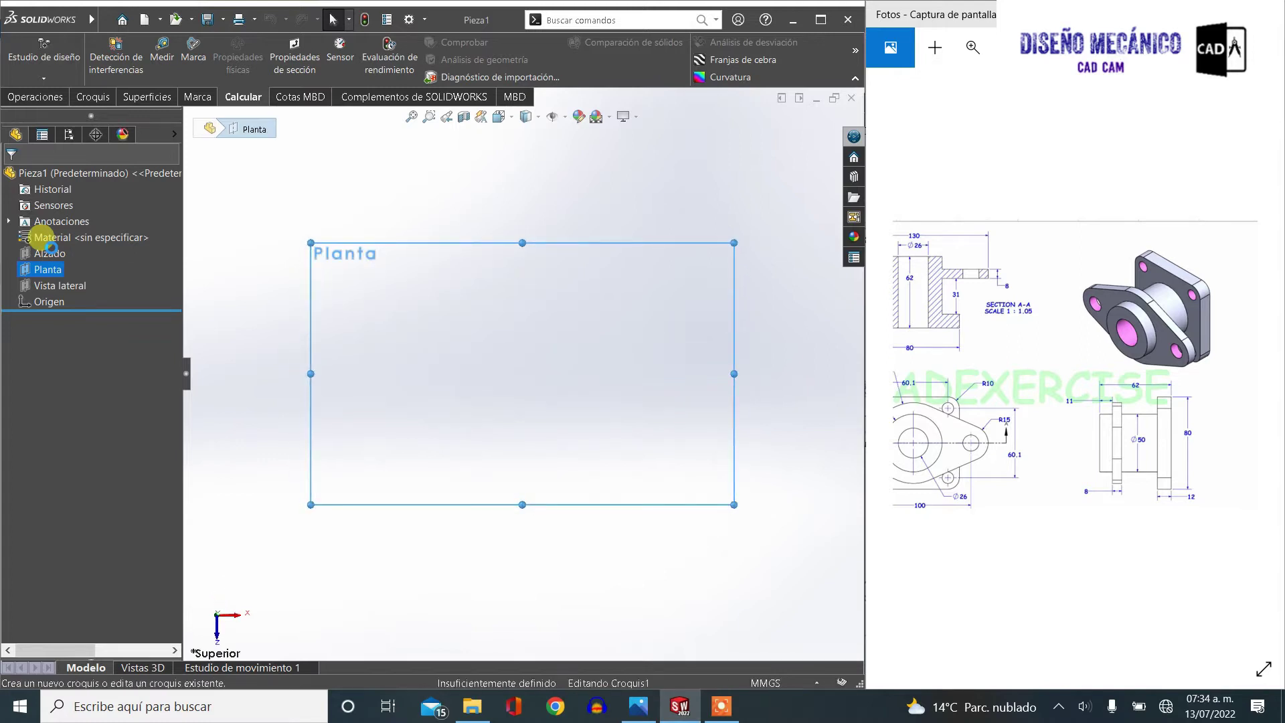
pyautogui.click(90, 97)
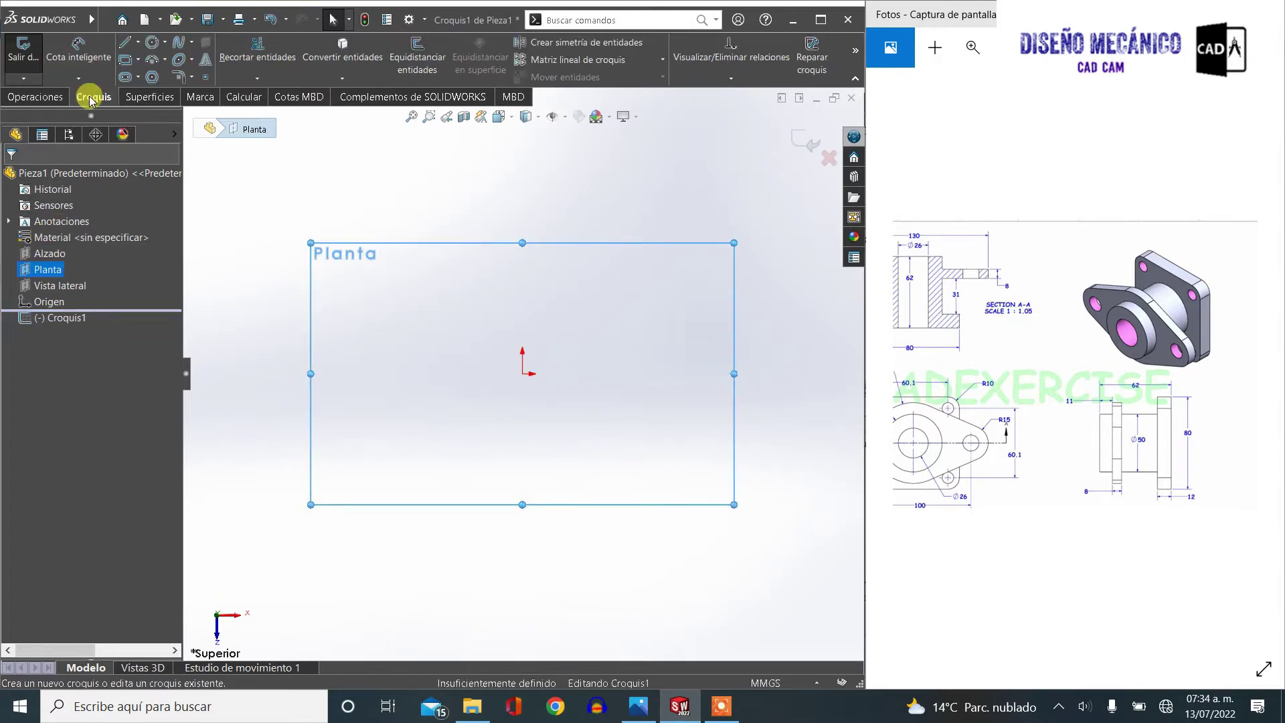
pyautogui.click(138, 64)
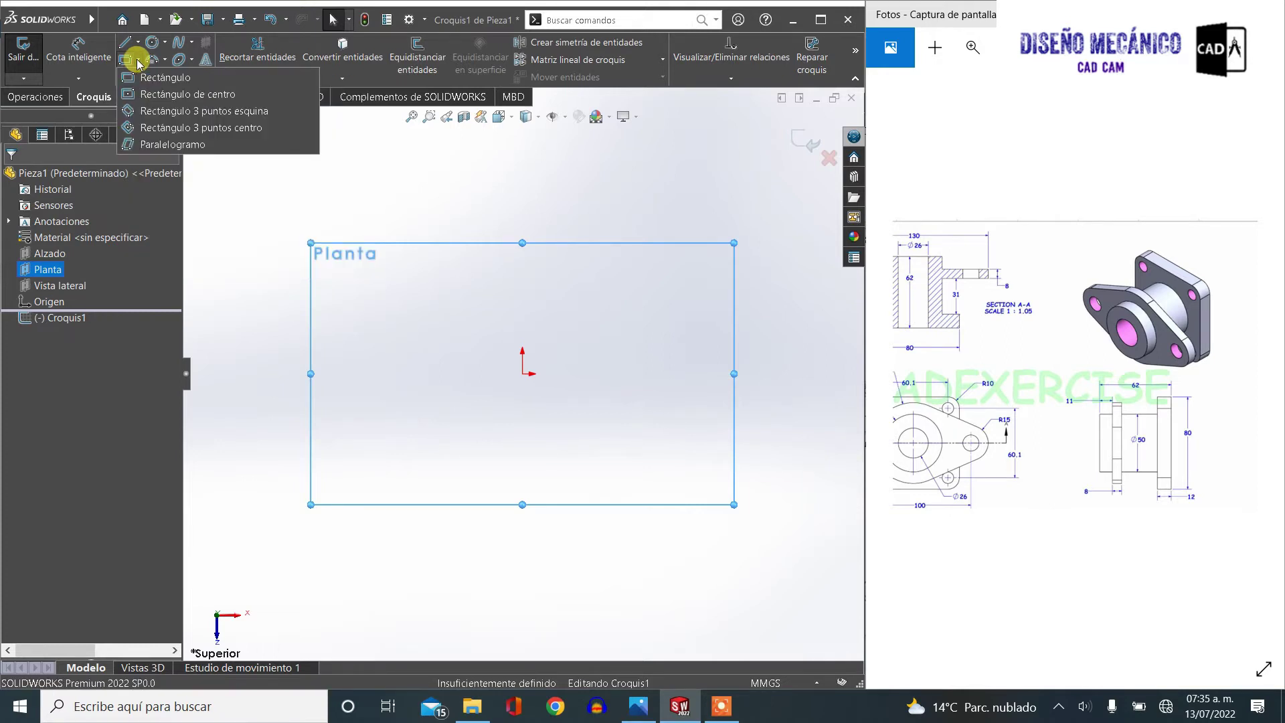
pyautogui.click(154, 94)
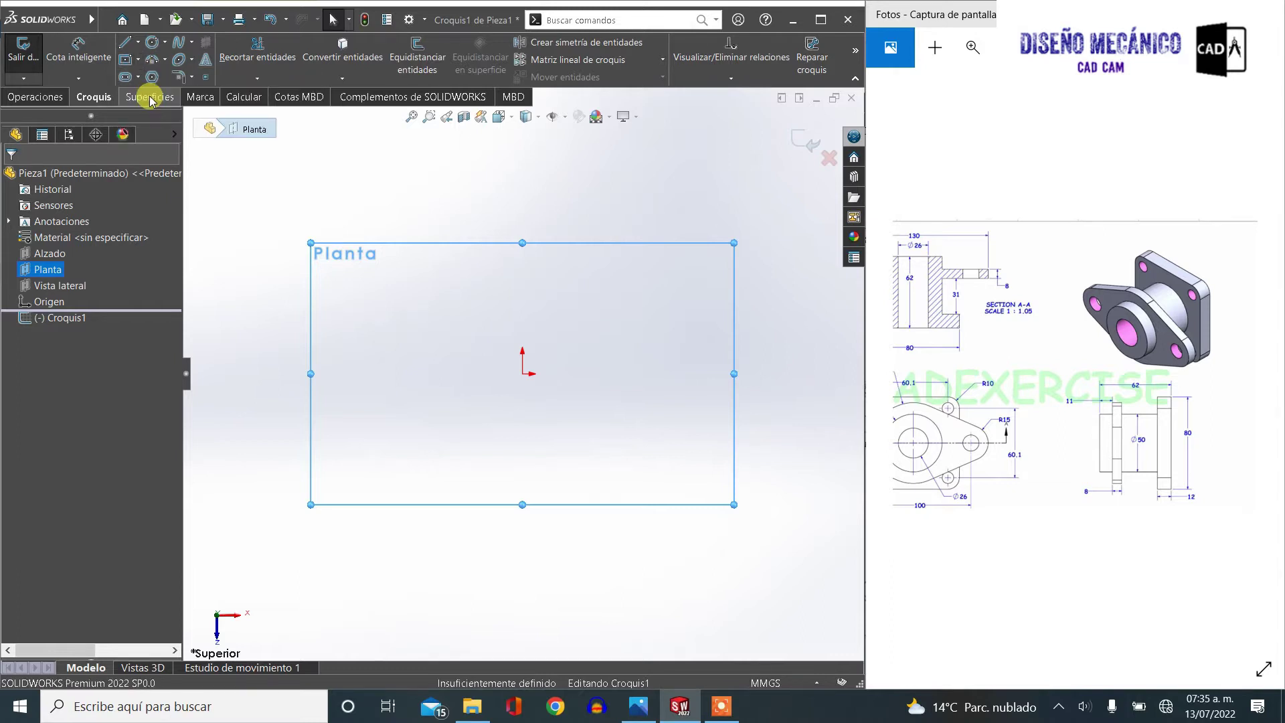
pyautogui.click(523, 374)
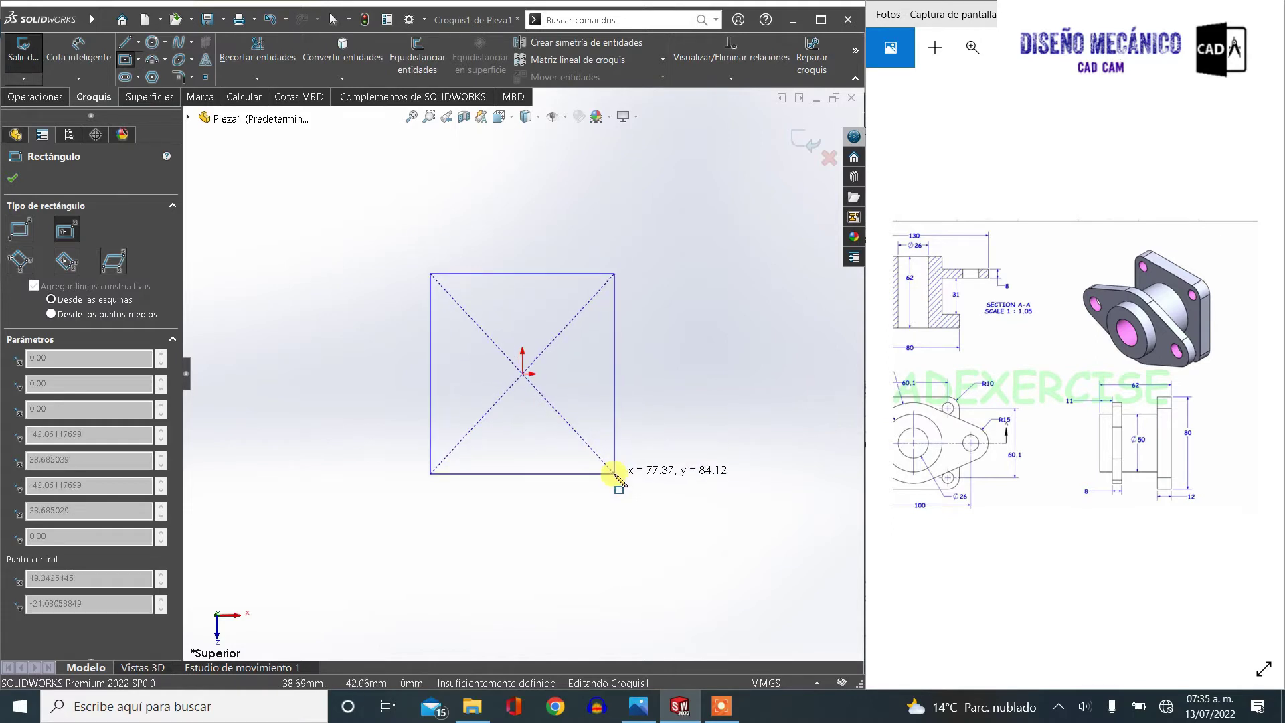
pyautogui.click(614, 473)
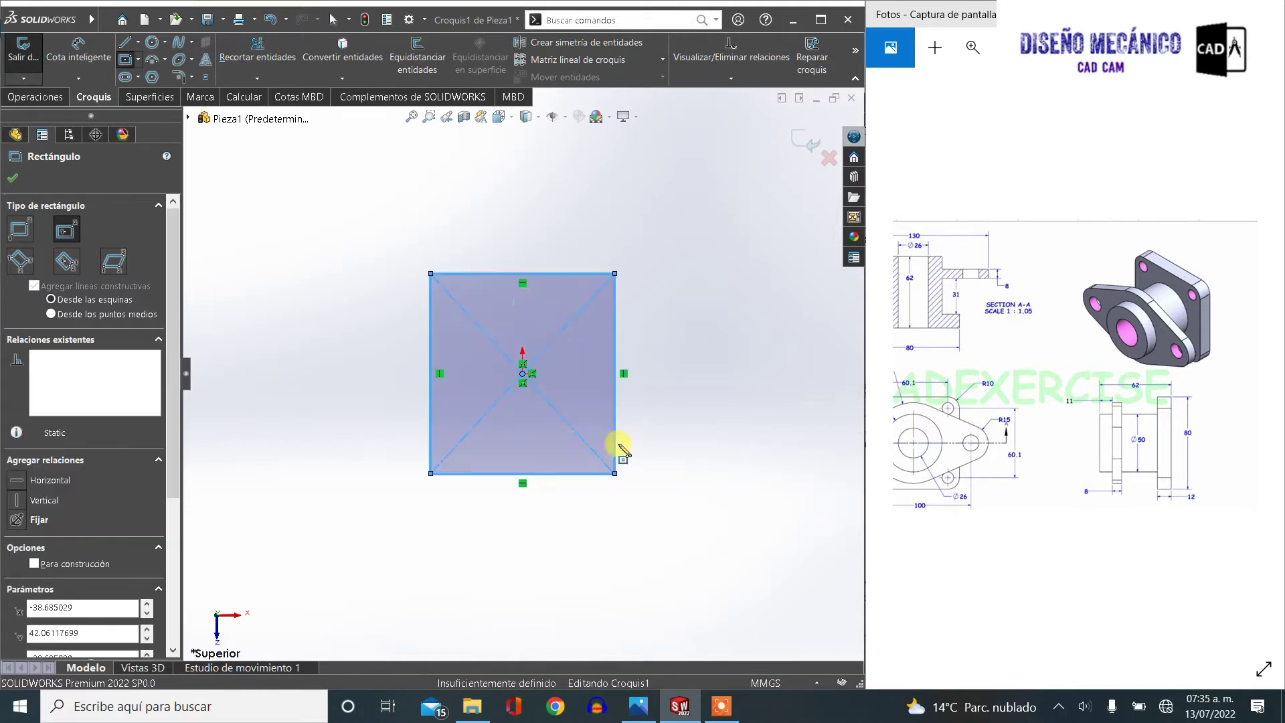
# Dimension the rectangle's right edge to 80 mm
pyautogui.click(67, 47)
pyautogui.click(614, 332)
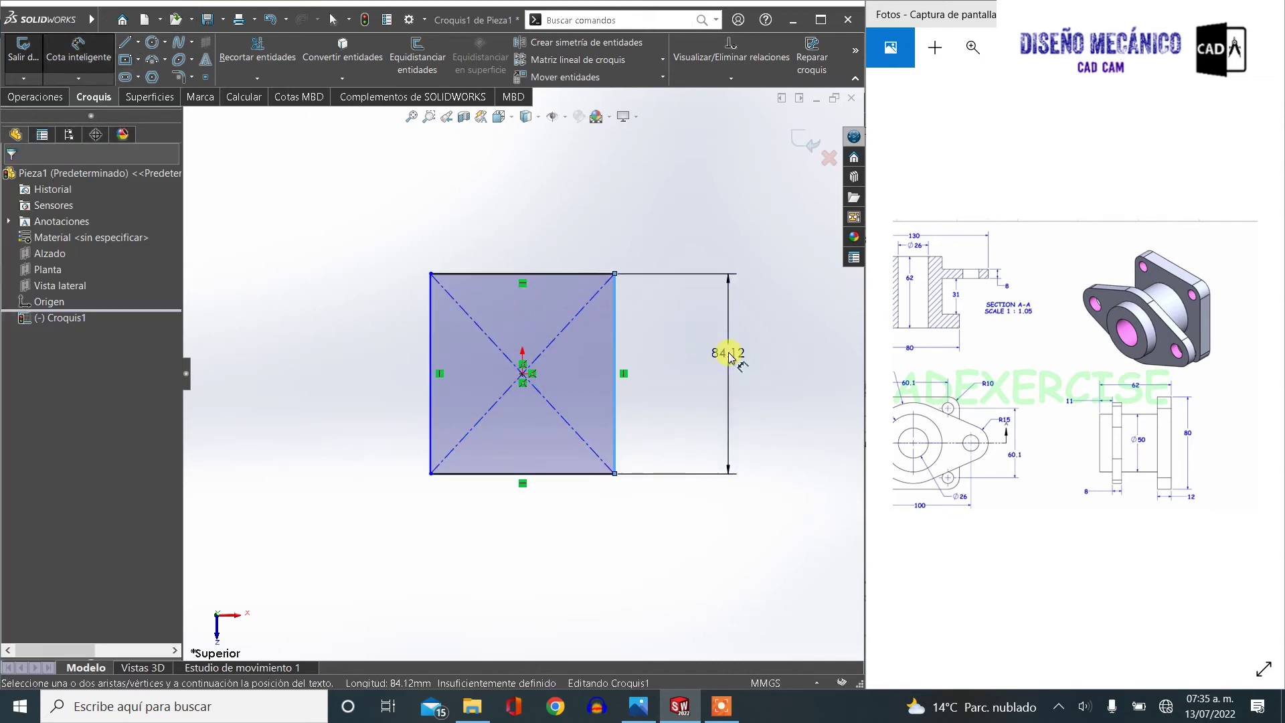
pyautogui.click(729, 357)
pyautogui.write('80')
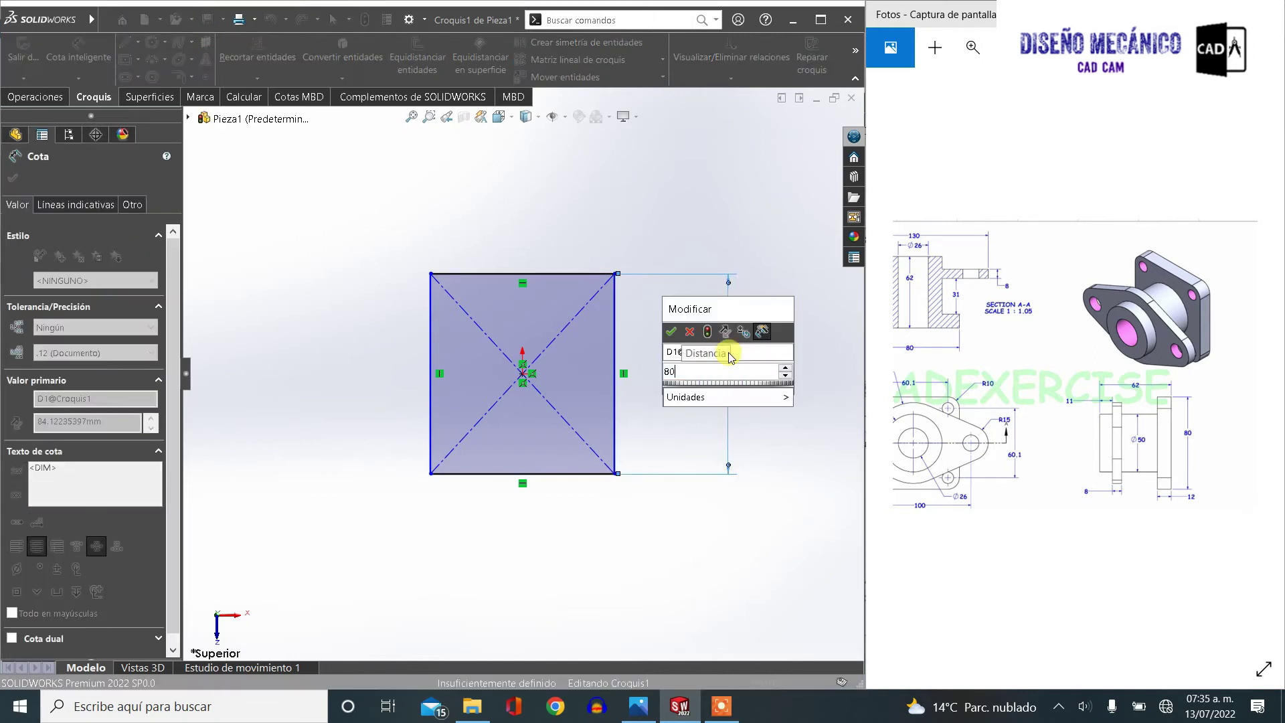
pyautogui.press('Return')
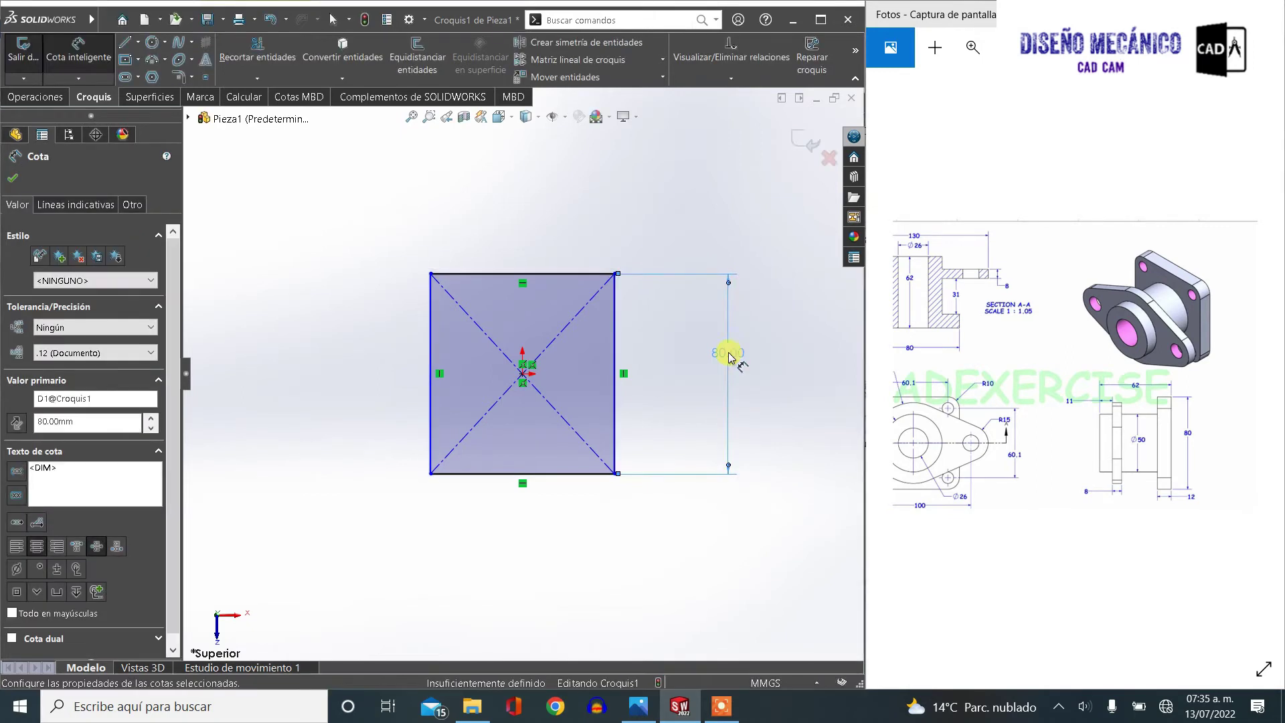
pyautogui.press('Escape')
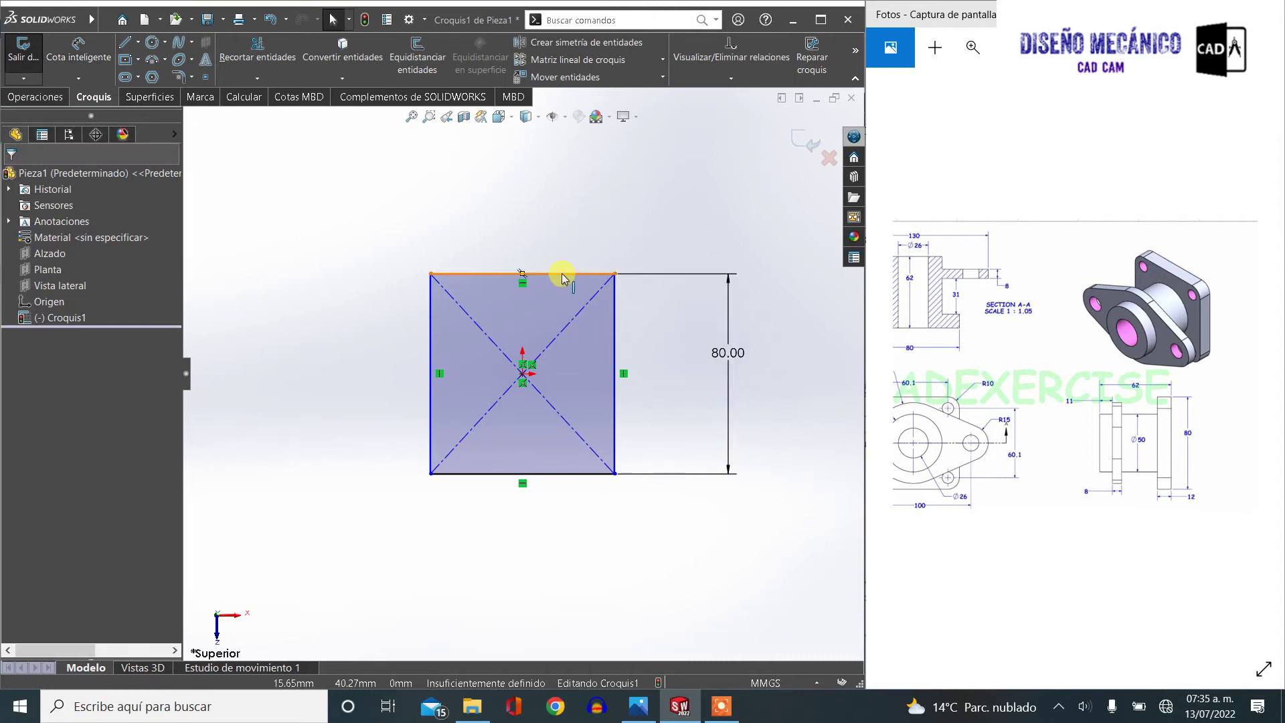
# Make the top and right edges equal to form a fully defined 80 mm square
pyautogui.click(562, 275)
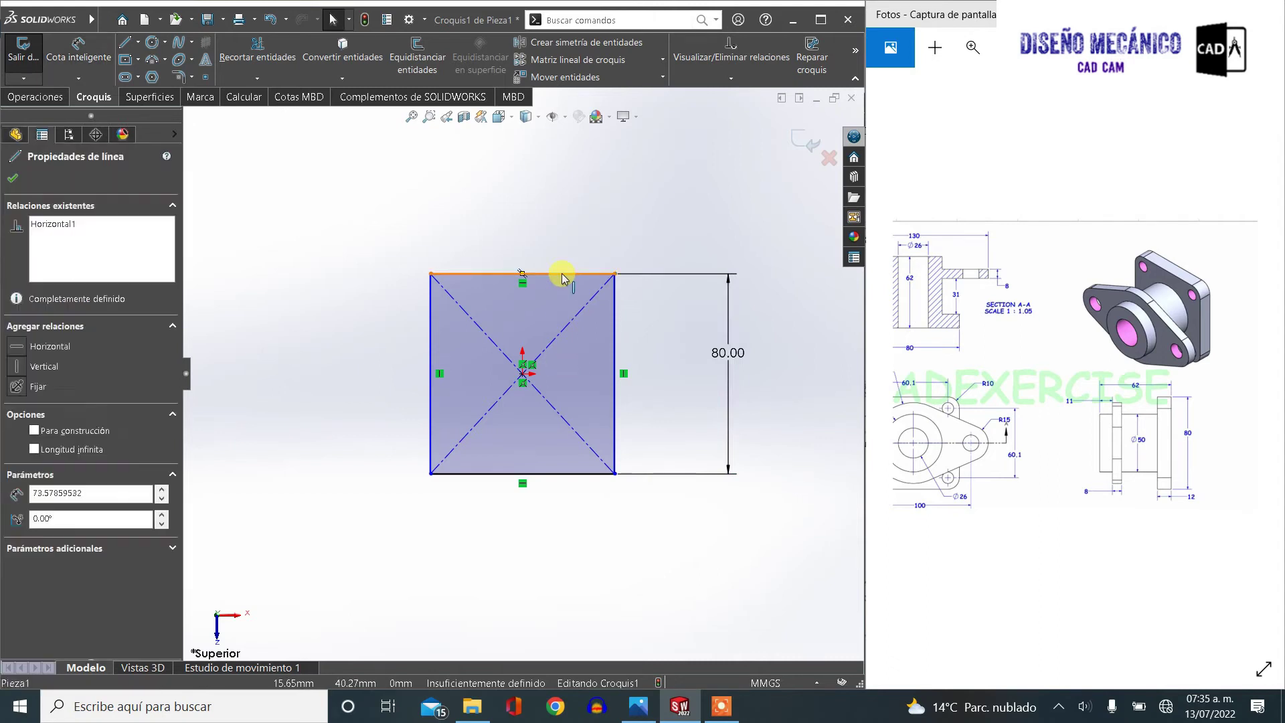
pyautogui.keyDown('ctrl'); pyautogui.click(616, 304); pyautogui.keyUp('ctrl')
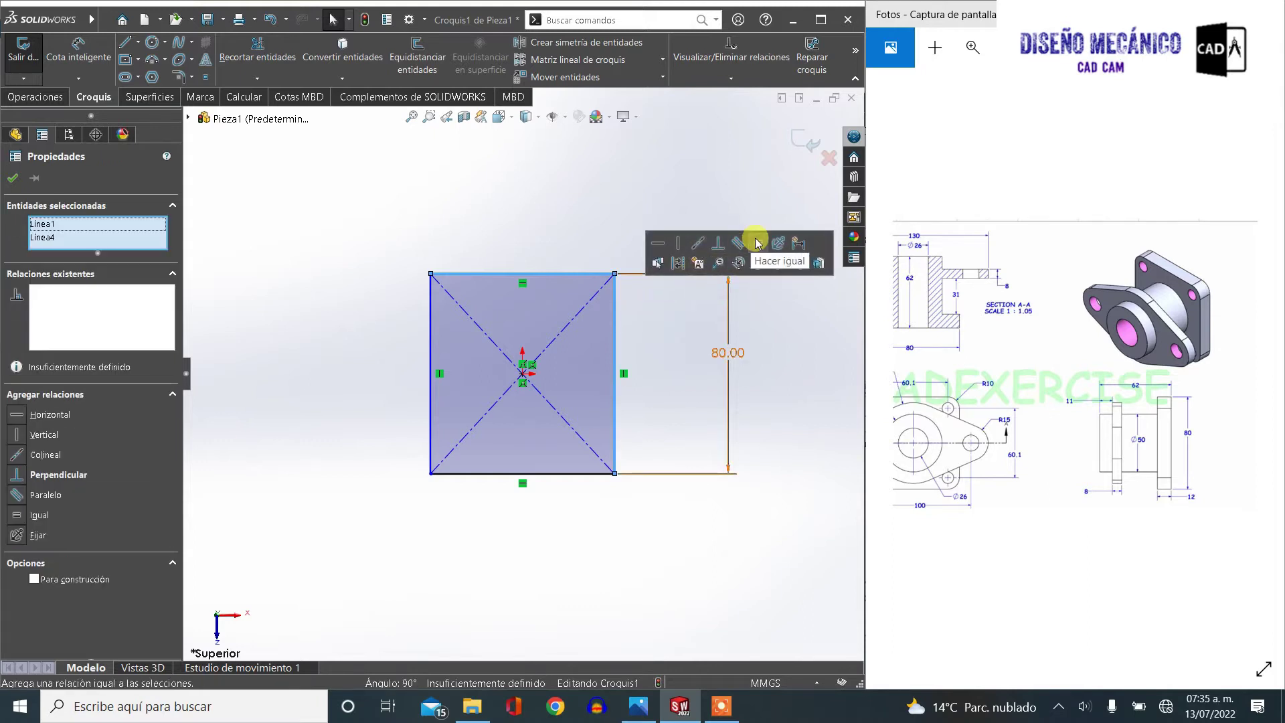
pyautogui.click(758, 243)
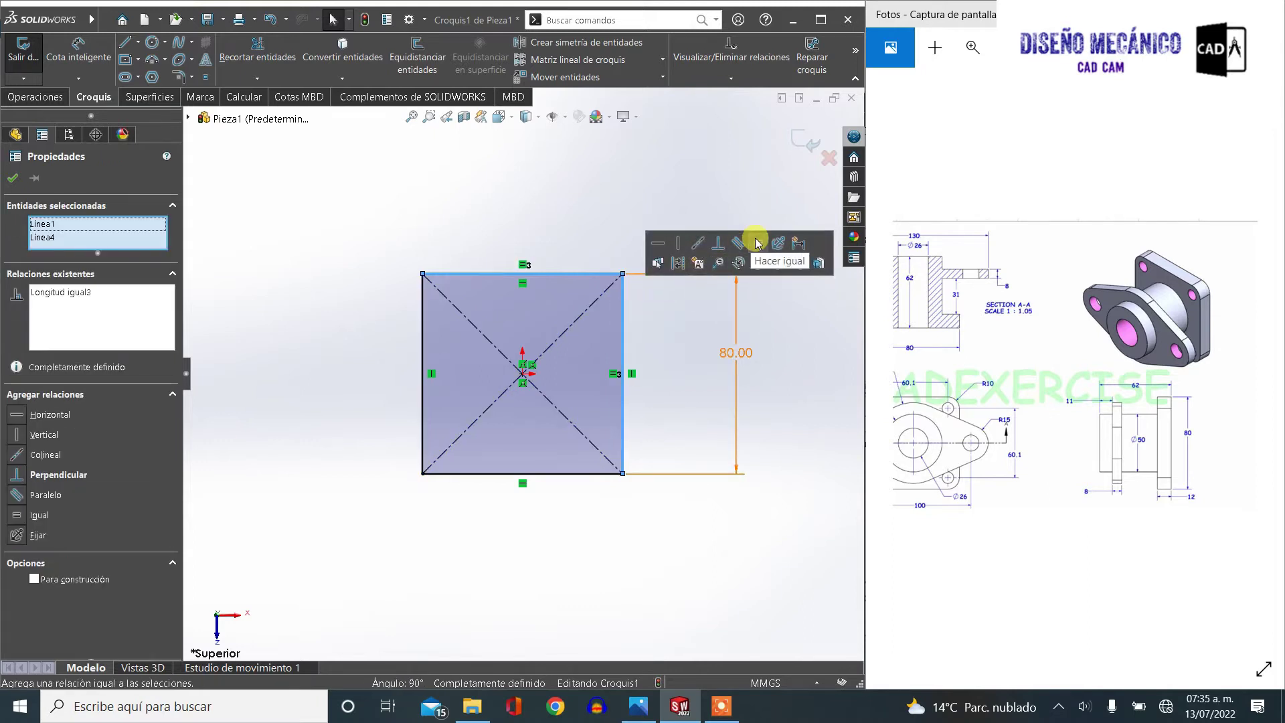
pyautogui.click(18, 186)
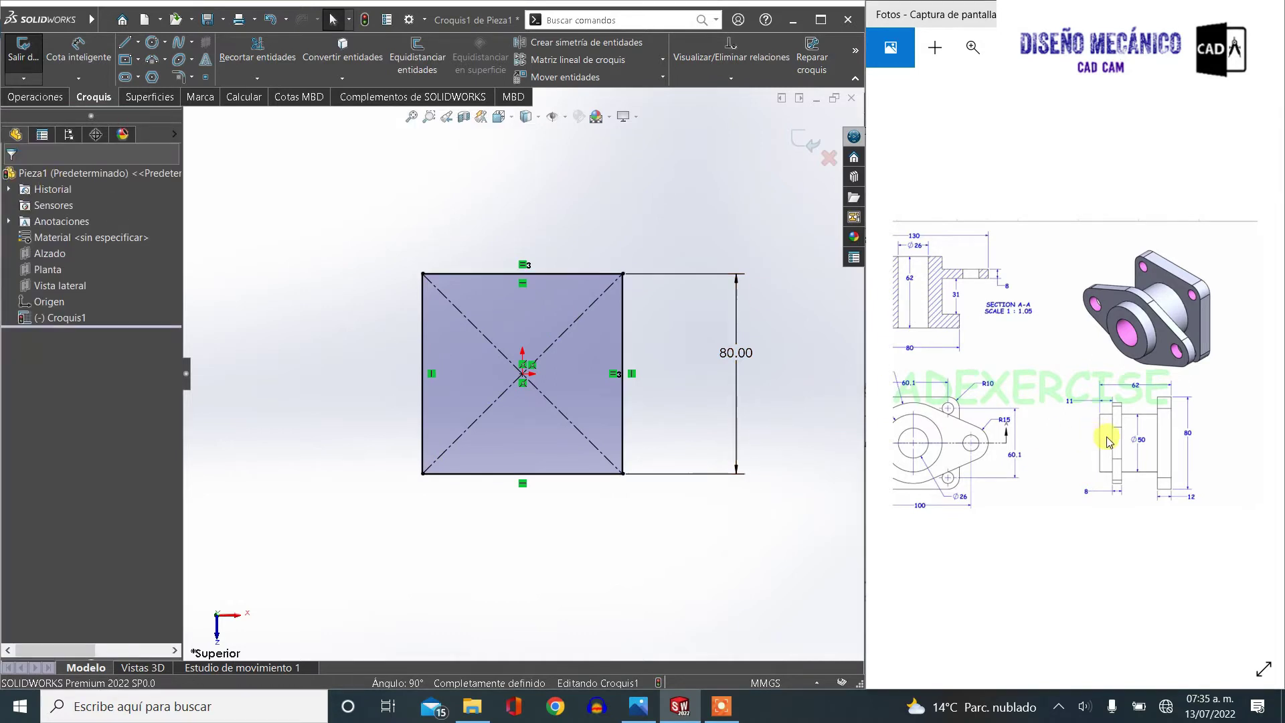
pyautogui.hscroll(-3, 1044, 428)
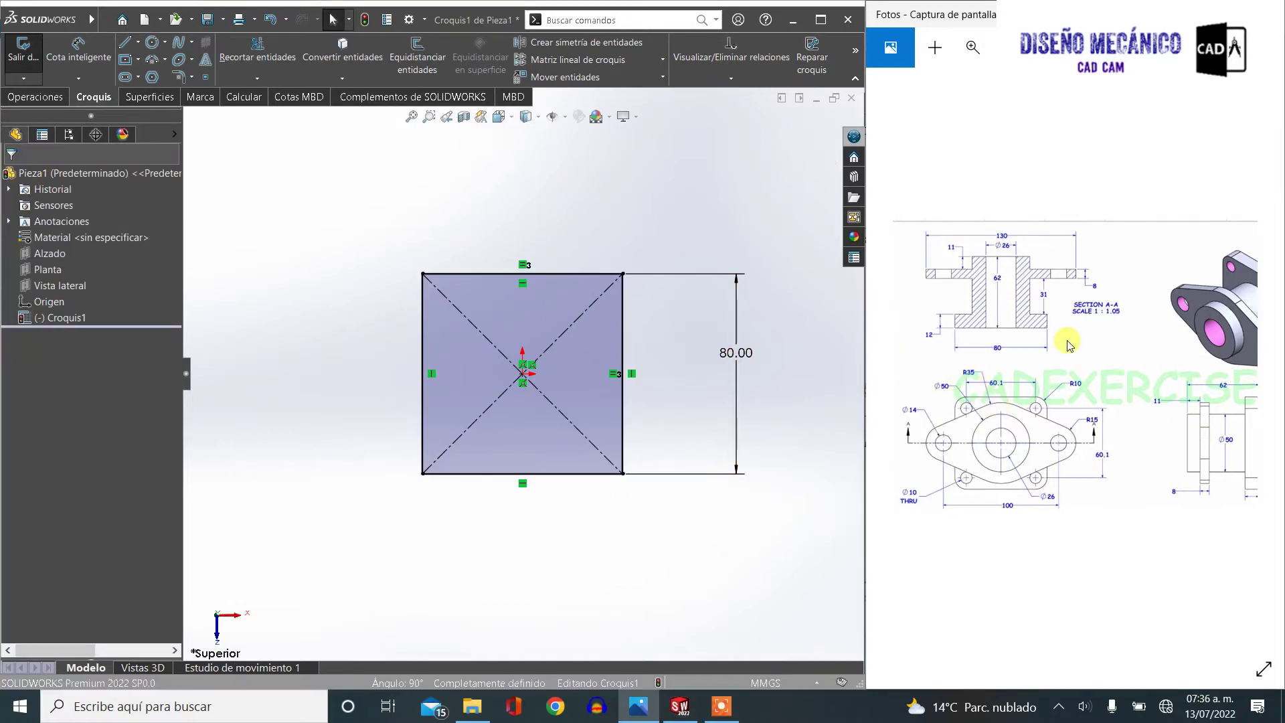
pyautogui.hscroll(1, 1150, 299)
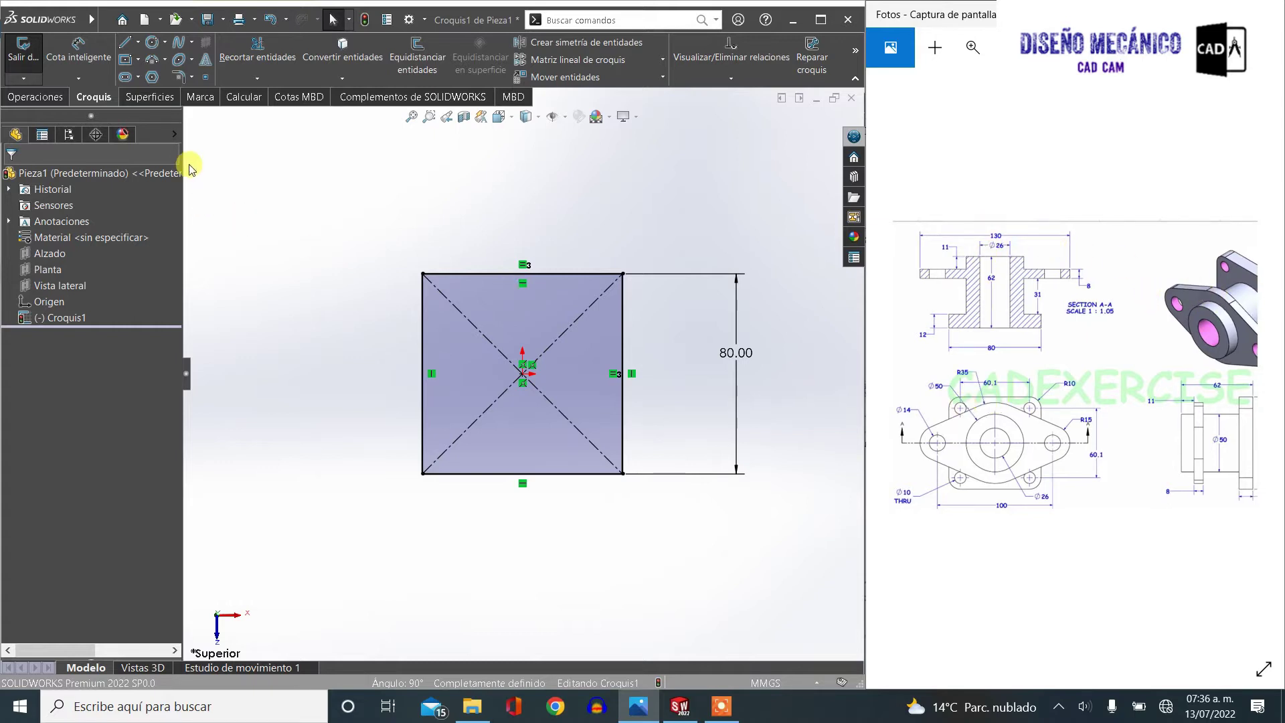
# Draw two concentric circles centred on the sketch origin
pyautogui.click(150, 44)
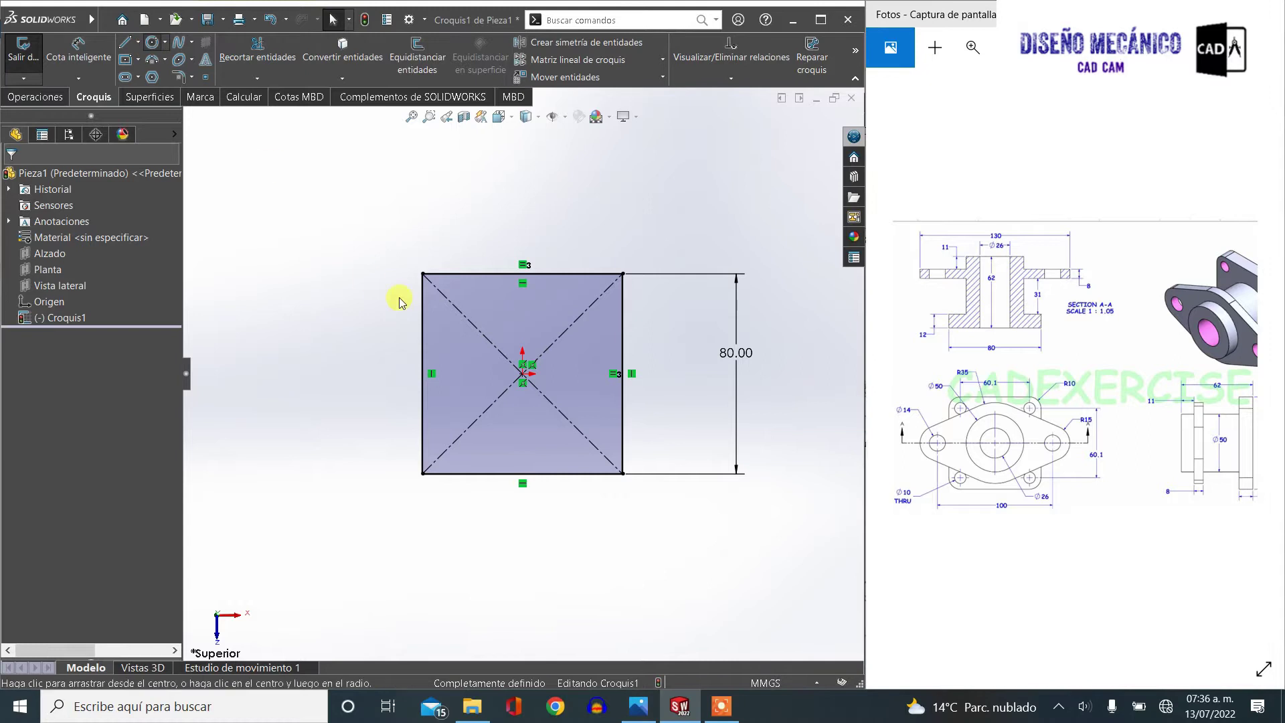
pyautogui.click(523, 374)
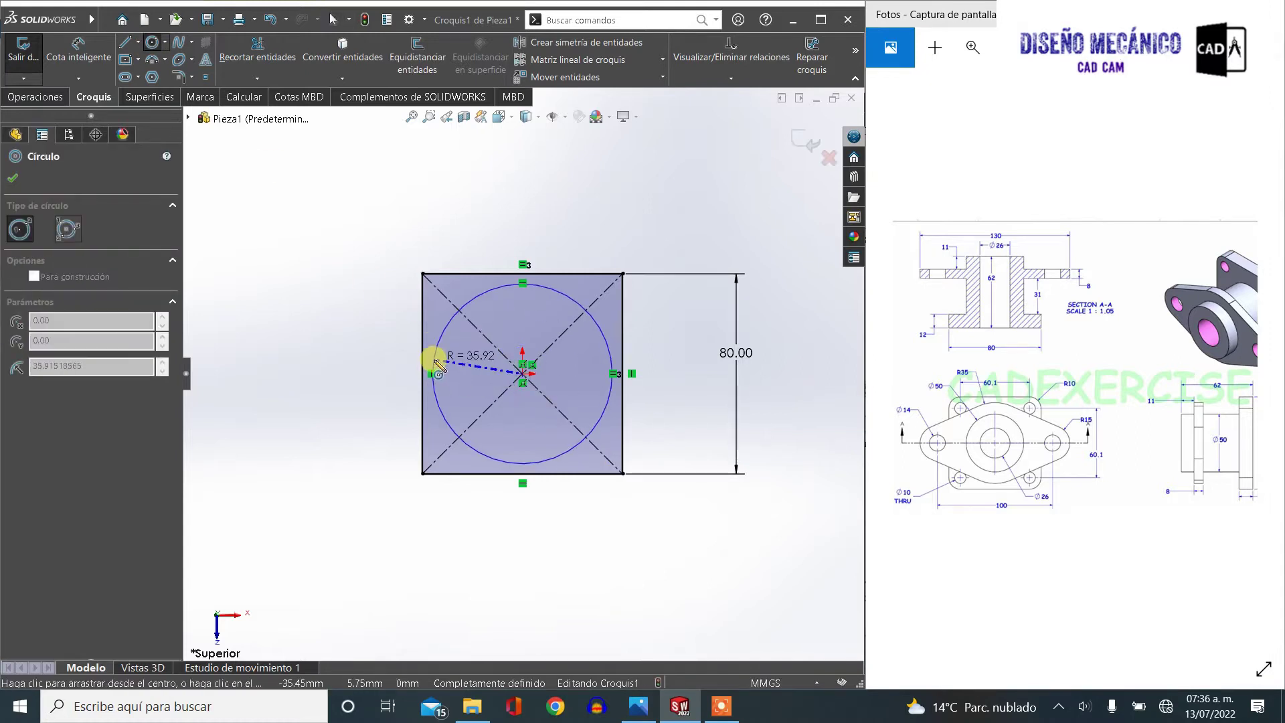
pyautogui.click(593, 371)
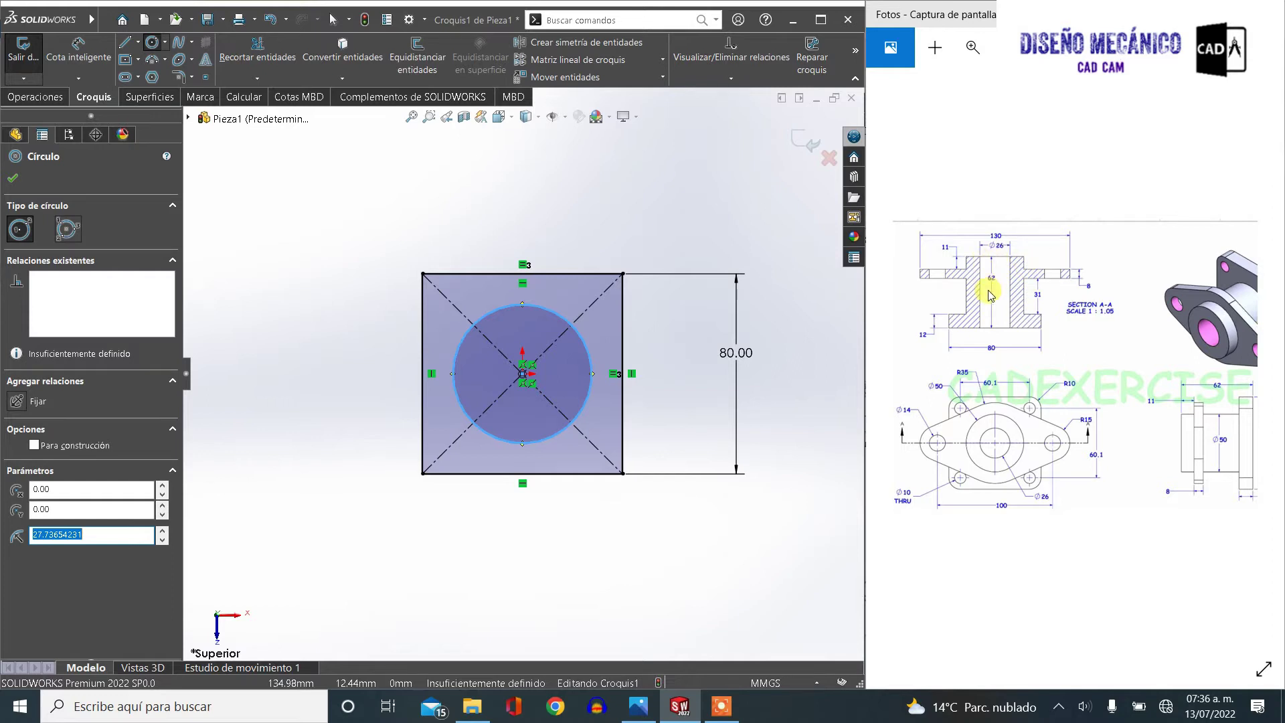
pyautogui.click(523, 372)
pyautogui.click(507, 337)
# Dimension the outer circle to Ø50 mm and the inner circle to Ø26 mm
pyautogui.click(65, 67)
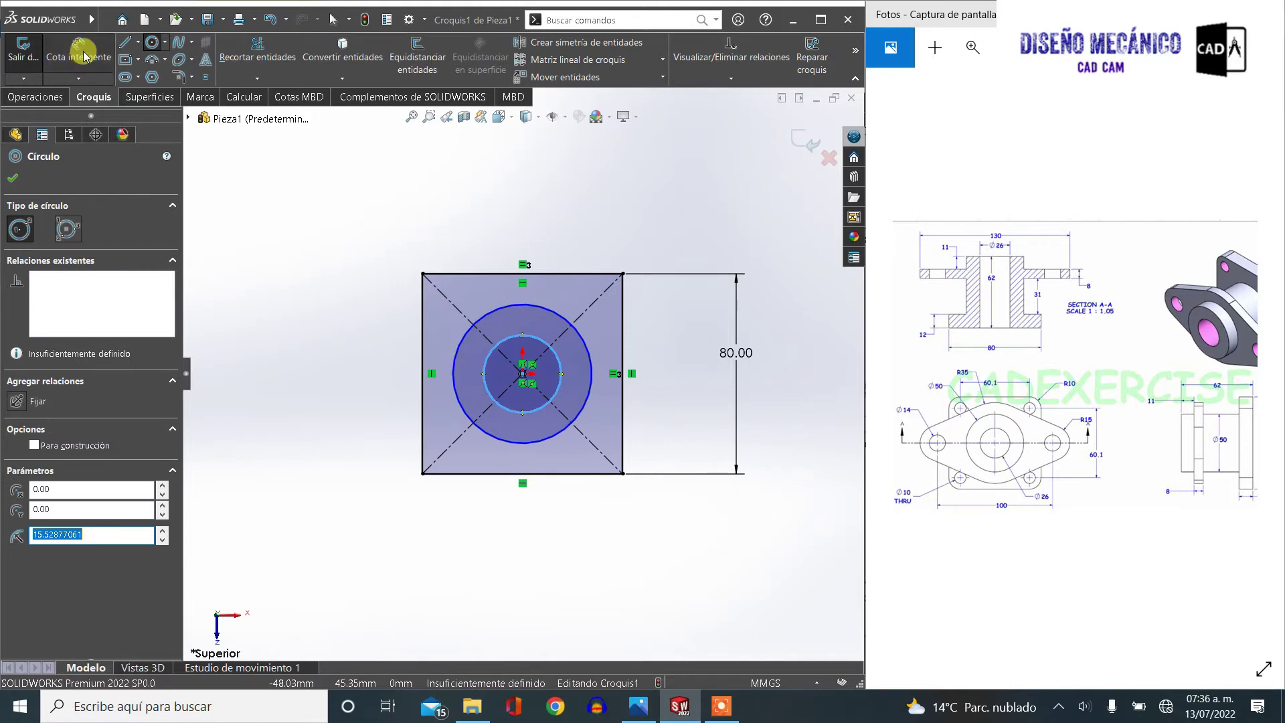
pyautogui.click(494, 318)
pyautogui.click(562, 221)
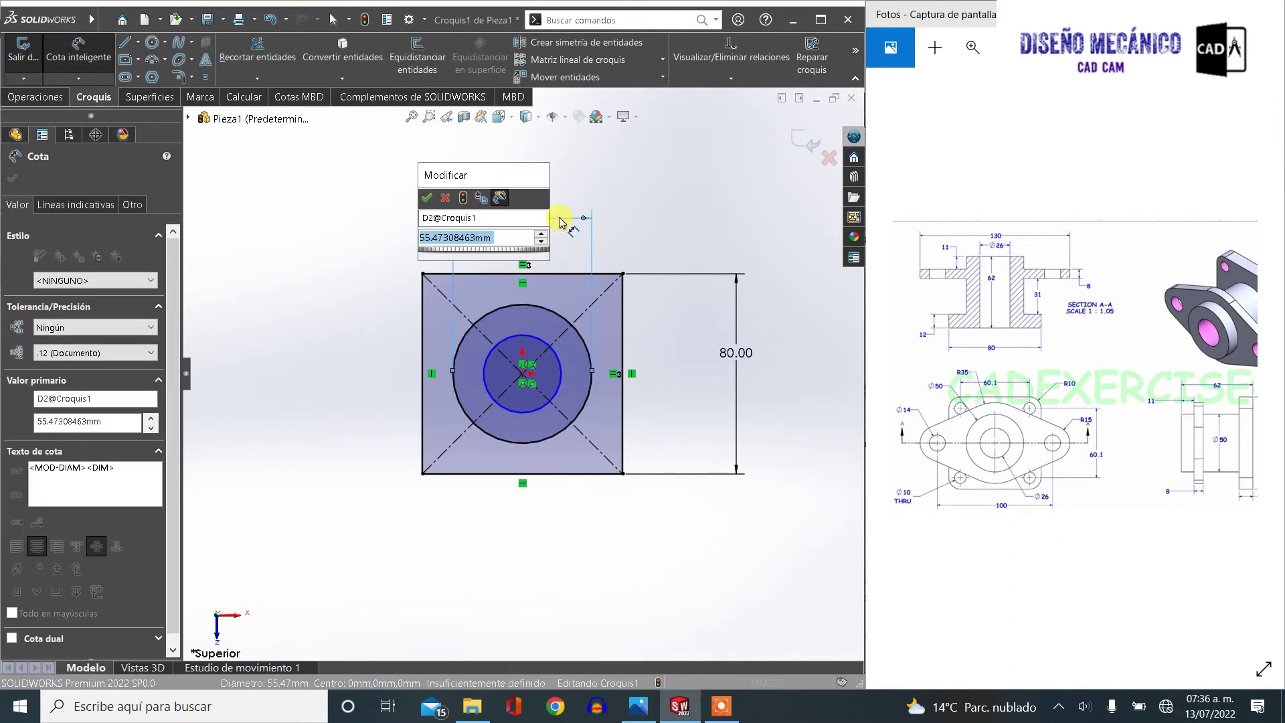
pyautogui.write('50')
pyautogui.press('Return')
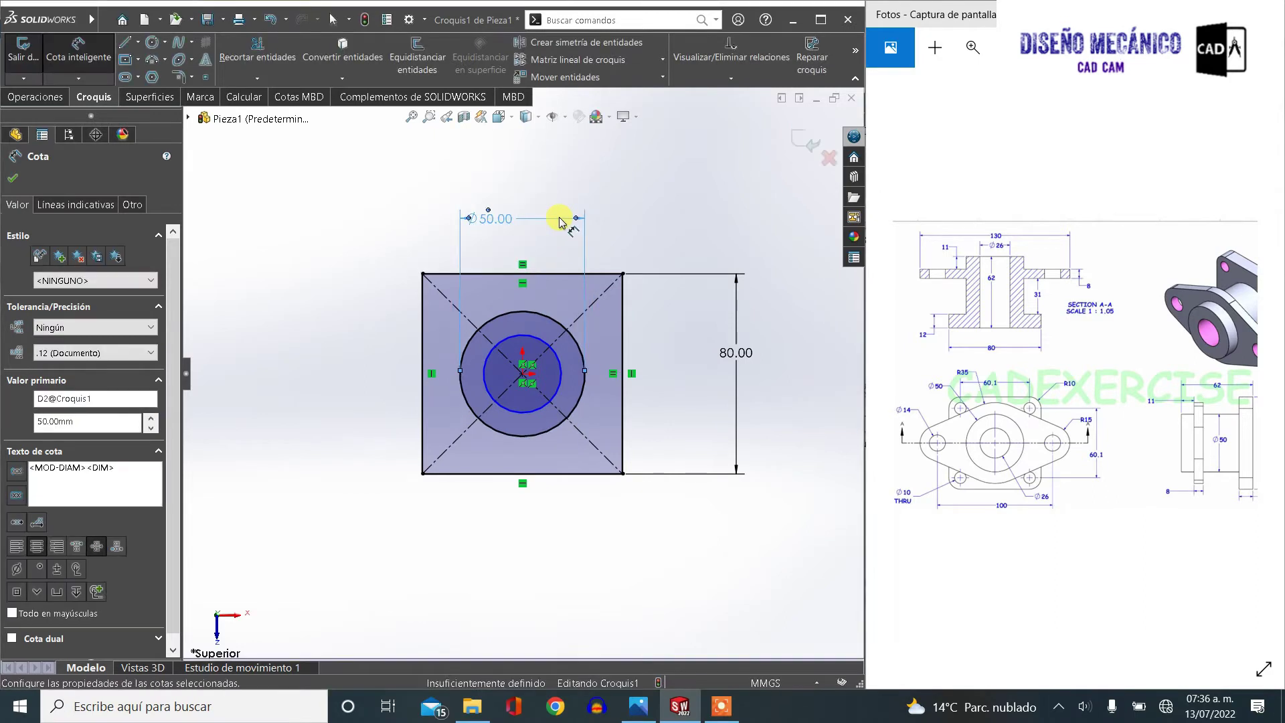
pyautogui.click(547, 344)
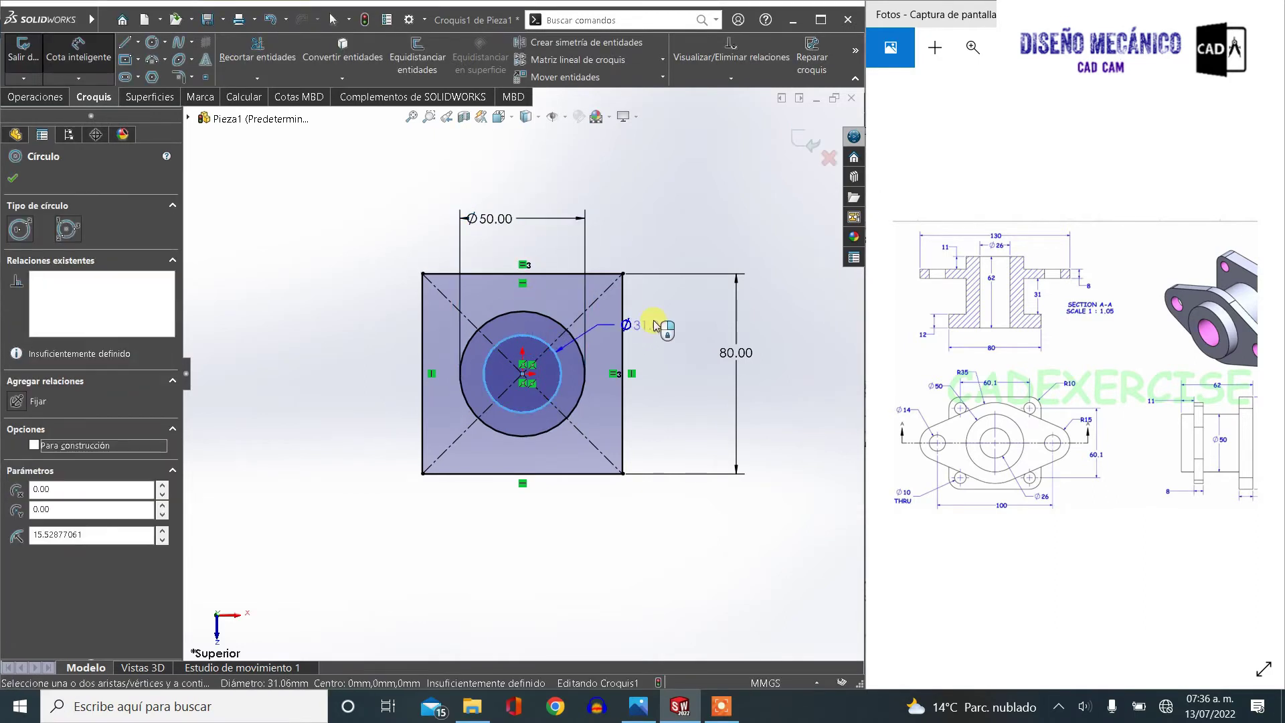
pyautogui.click(673, 231)
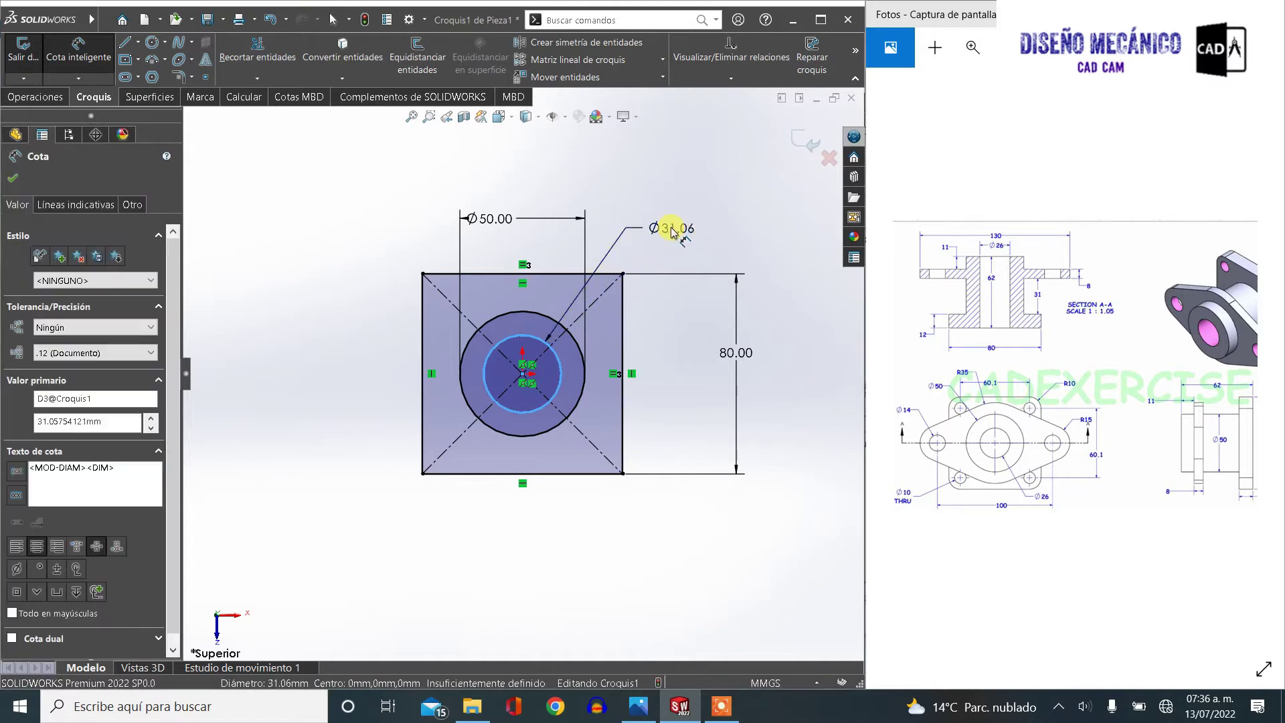
pyautogui.write('26')
pyautogui.press('Return')
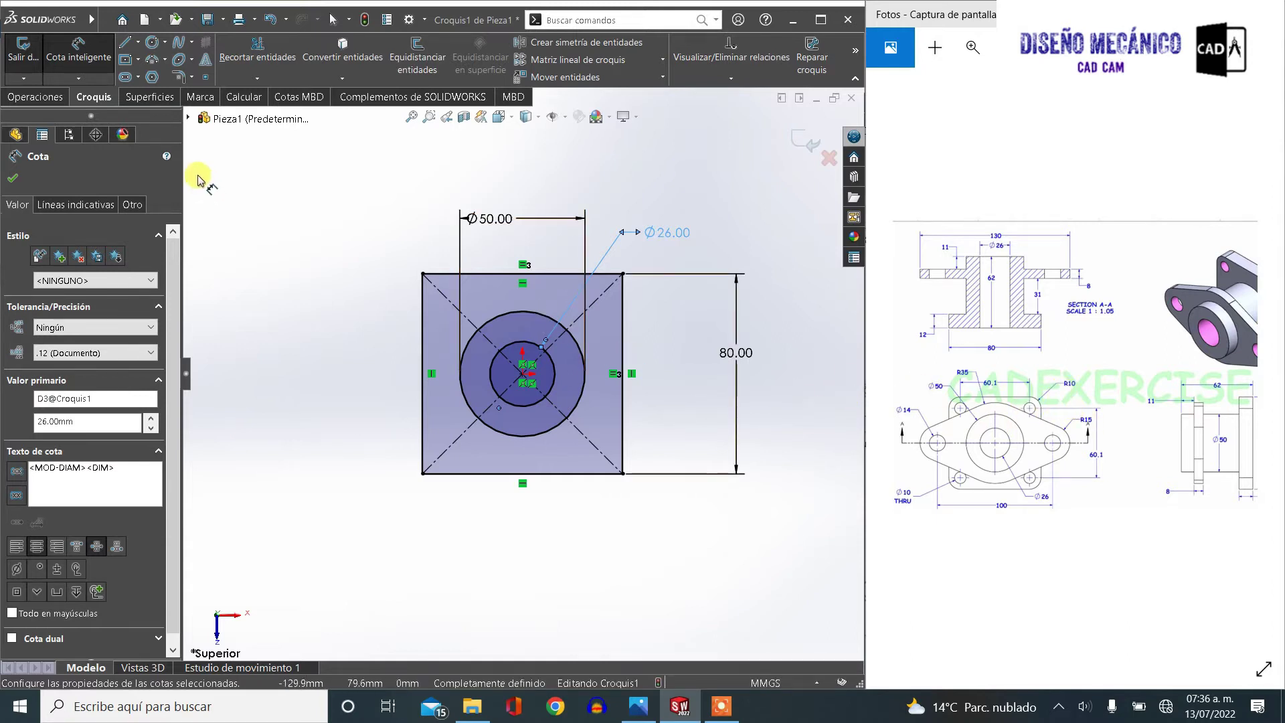
pyautogui.click(175, 79)
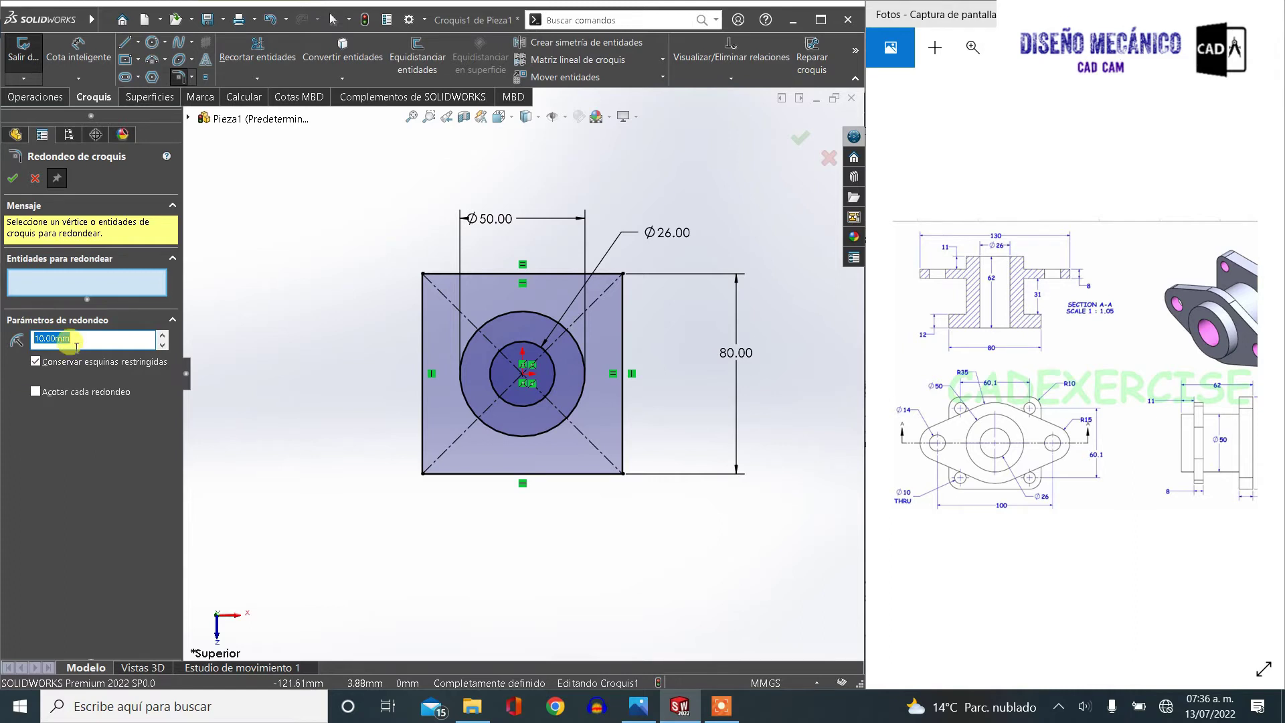
# Fillet all four square corners at R10, accepting the relation-removal warnings
pyautogui.click(424, 276)
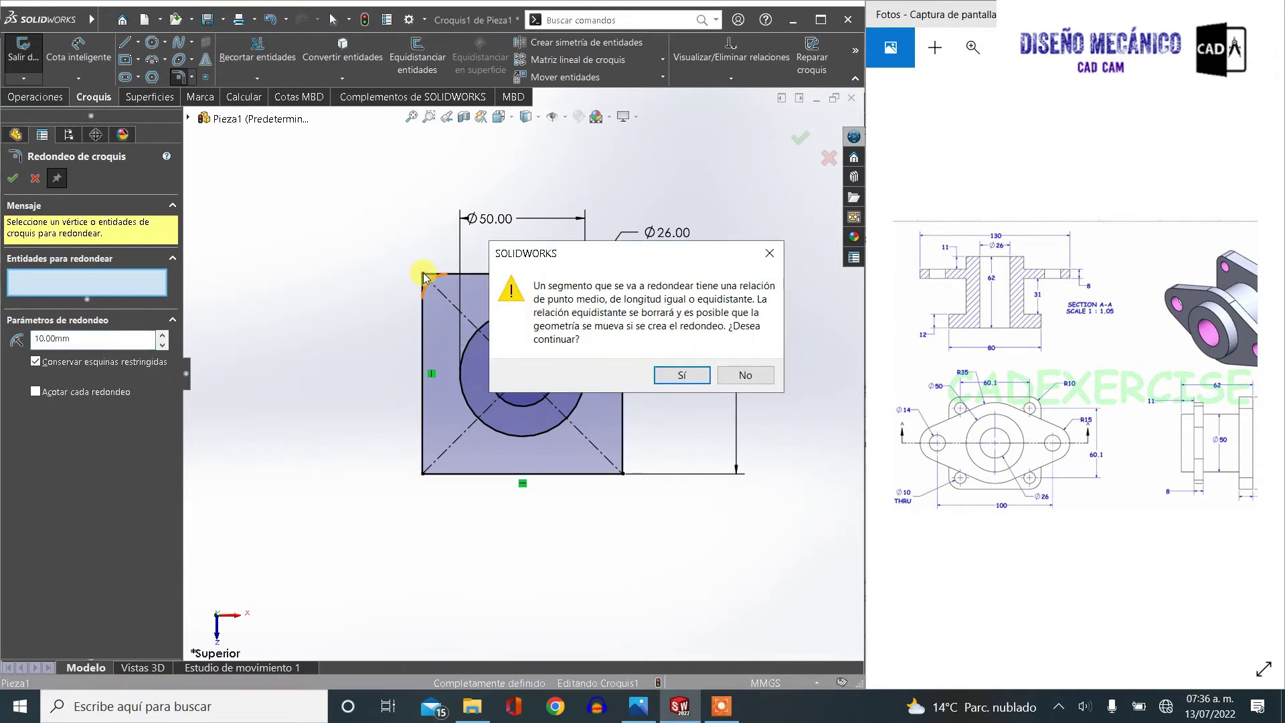
pyautogui.click(693, 380)
pyautogui.click(623, 275)
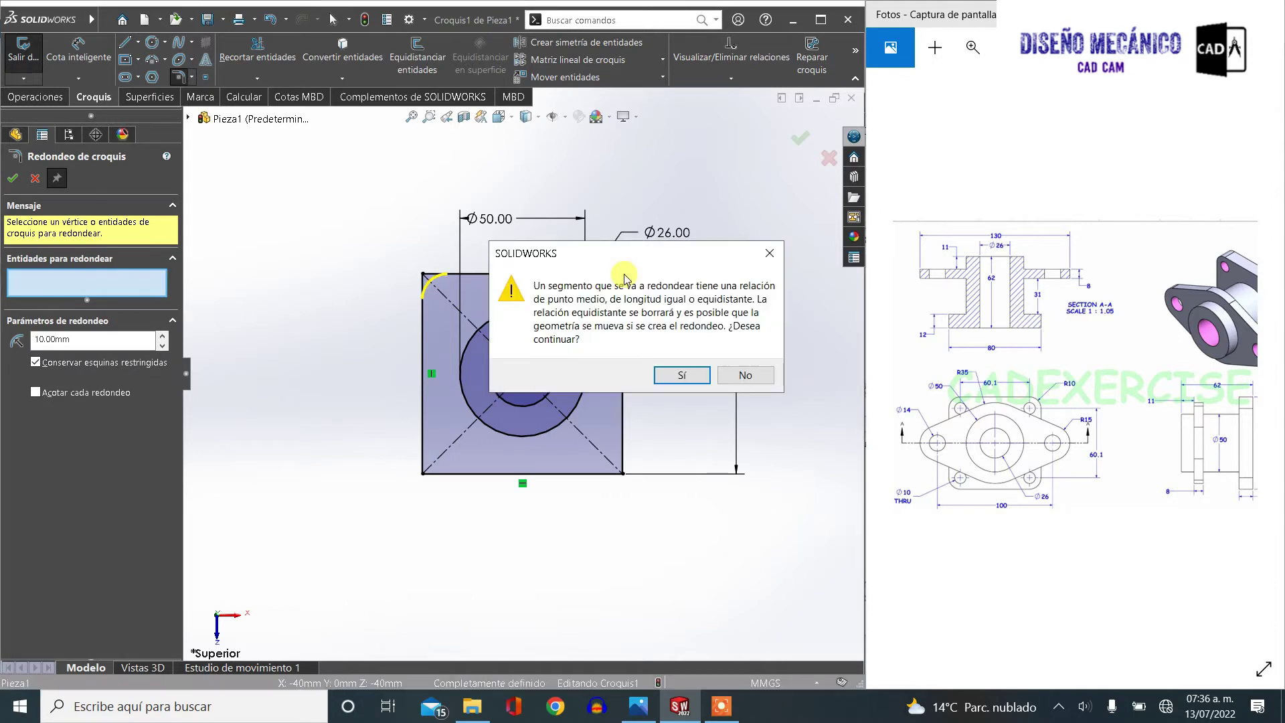
pyautogui.click(693, 380)
pyautogui.click(623, 473)
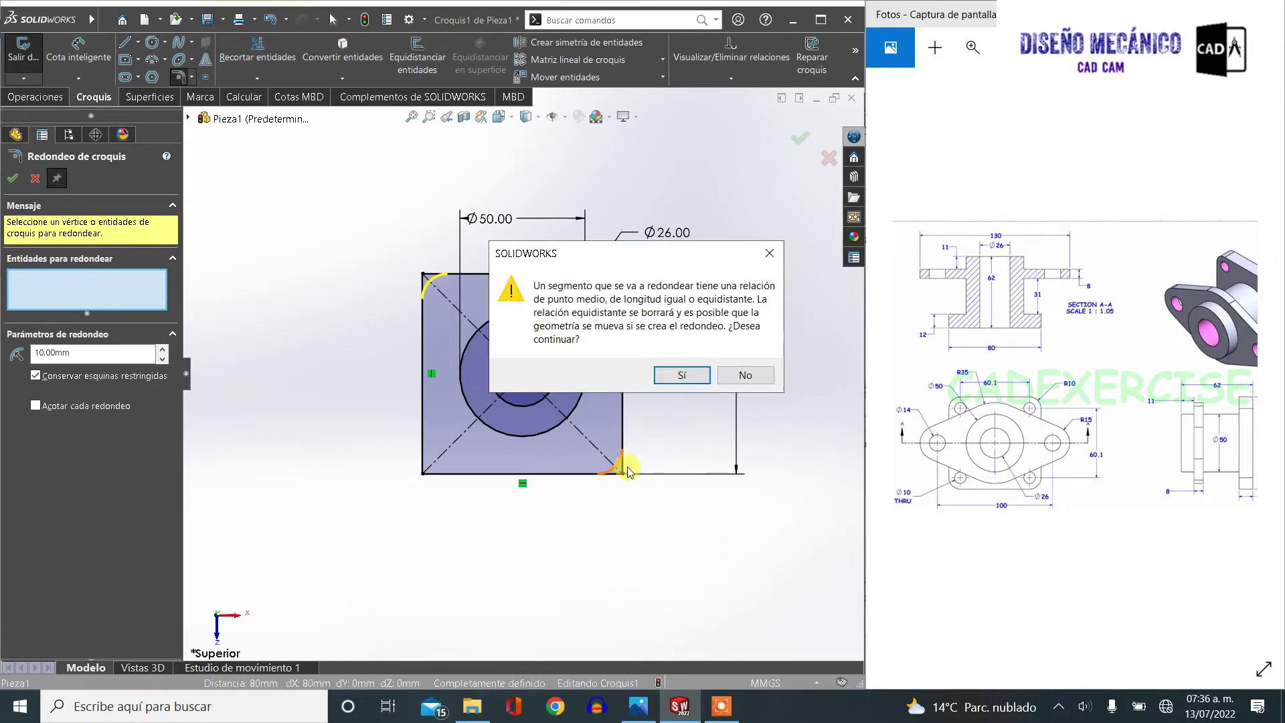
pyautogui.click(682, 379)
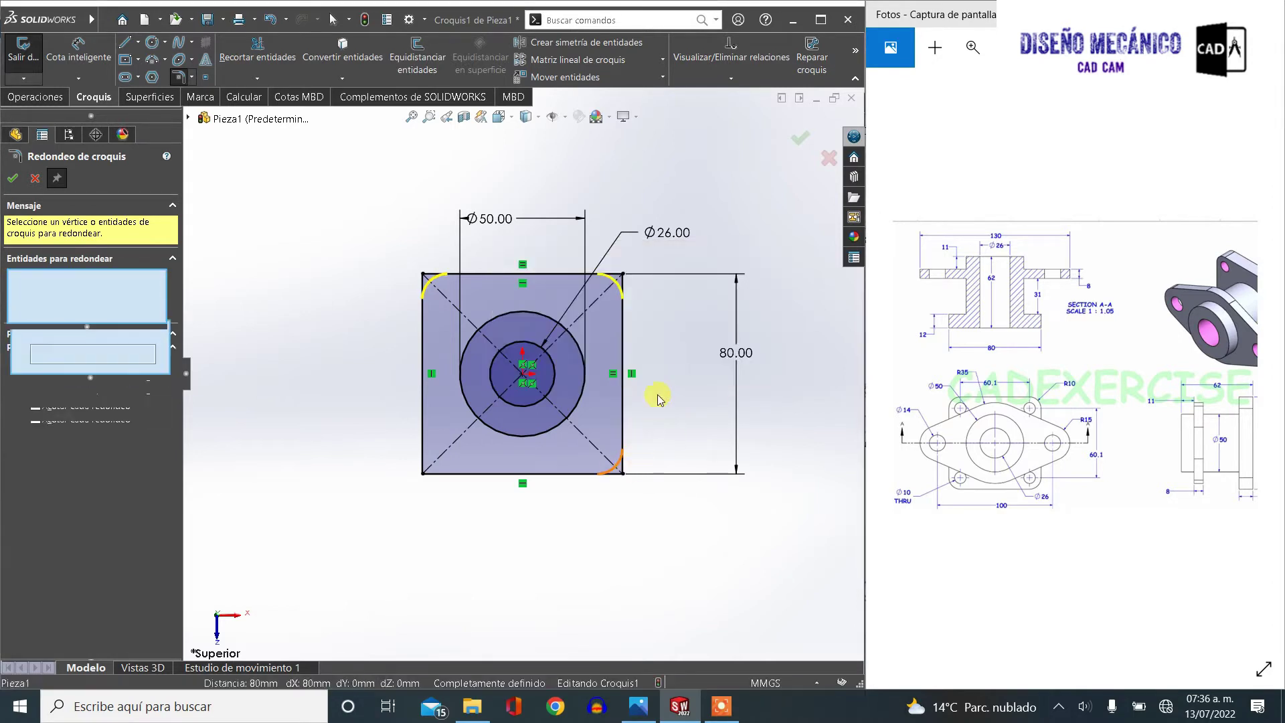
pyautogui.click(423, 473)
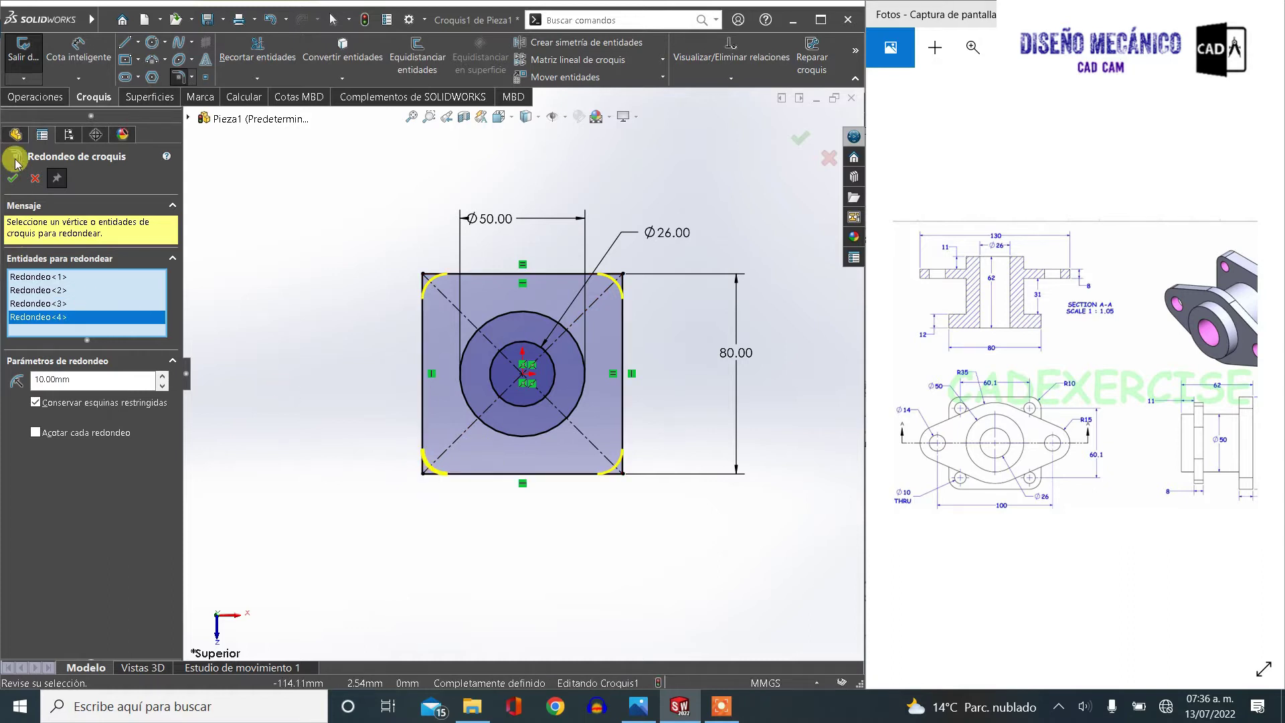
pyautogui.rightClick(572, 288)
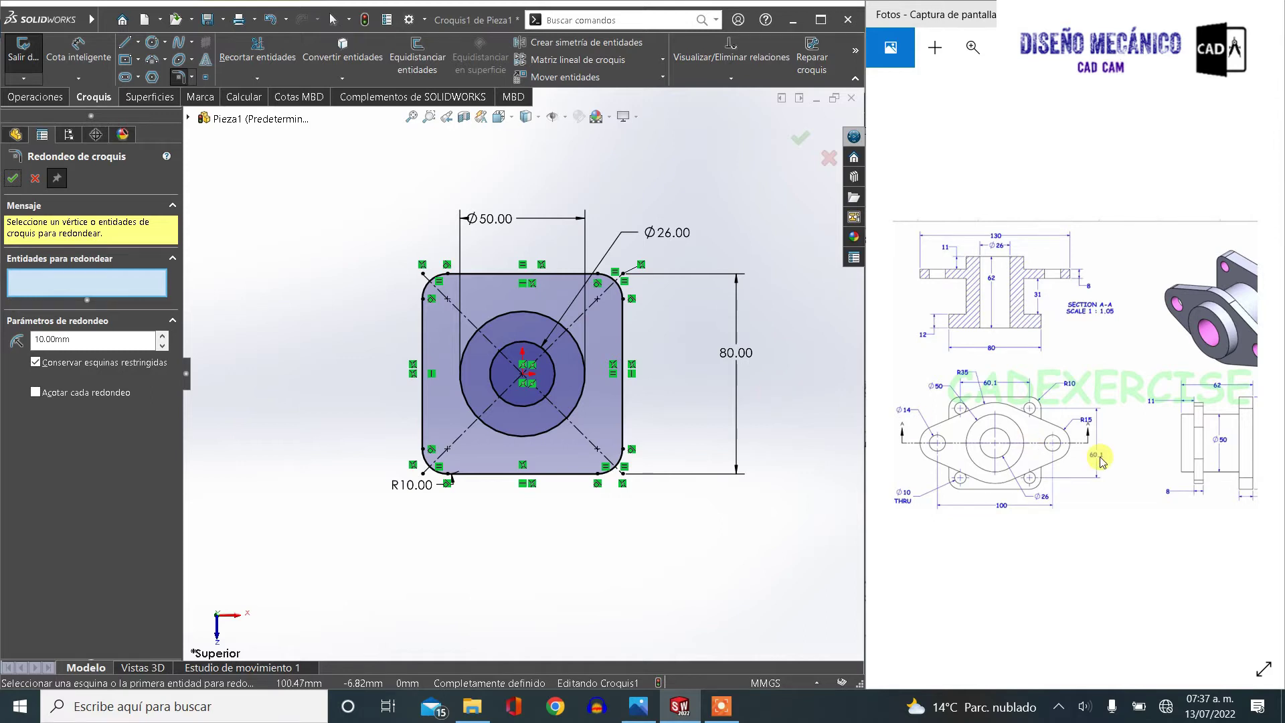
pyautogui.click(12, 178)
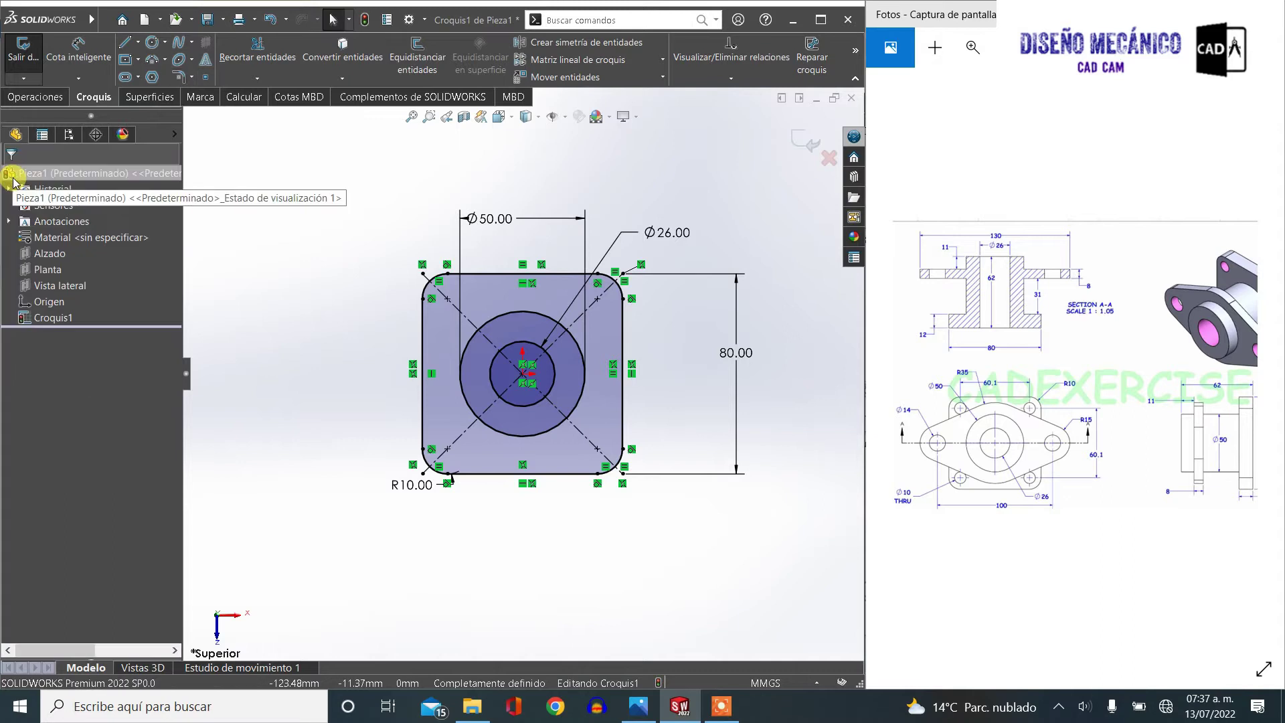
# Extrude the region outside the Ø50 circle 12 mm into the base plate
pyautogui.click(24, 101)
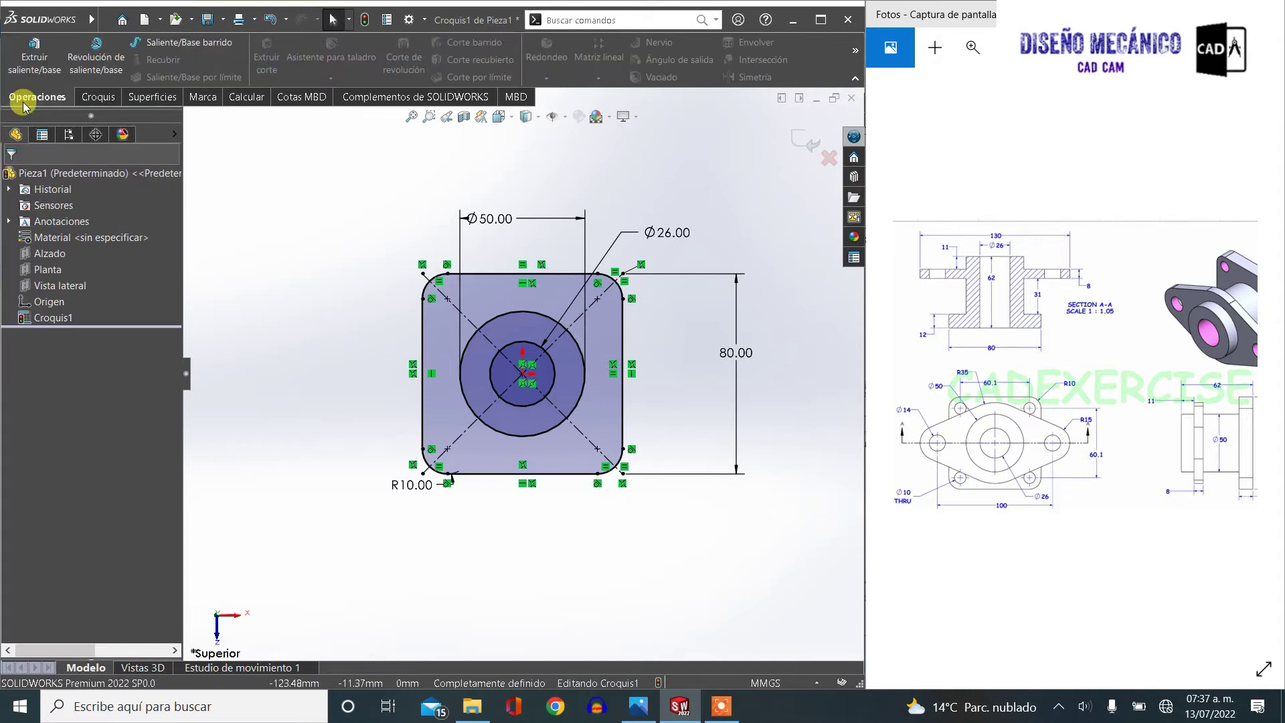
pyautogui.click(62, 71)
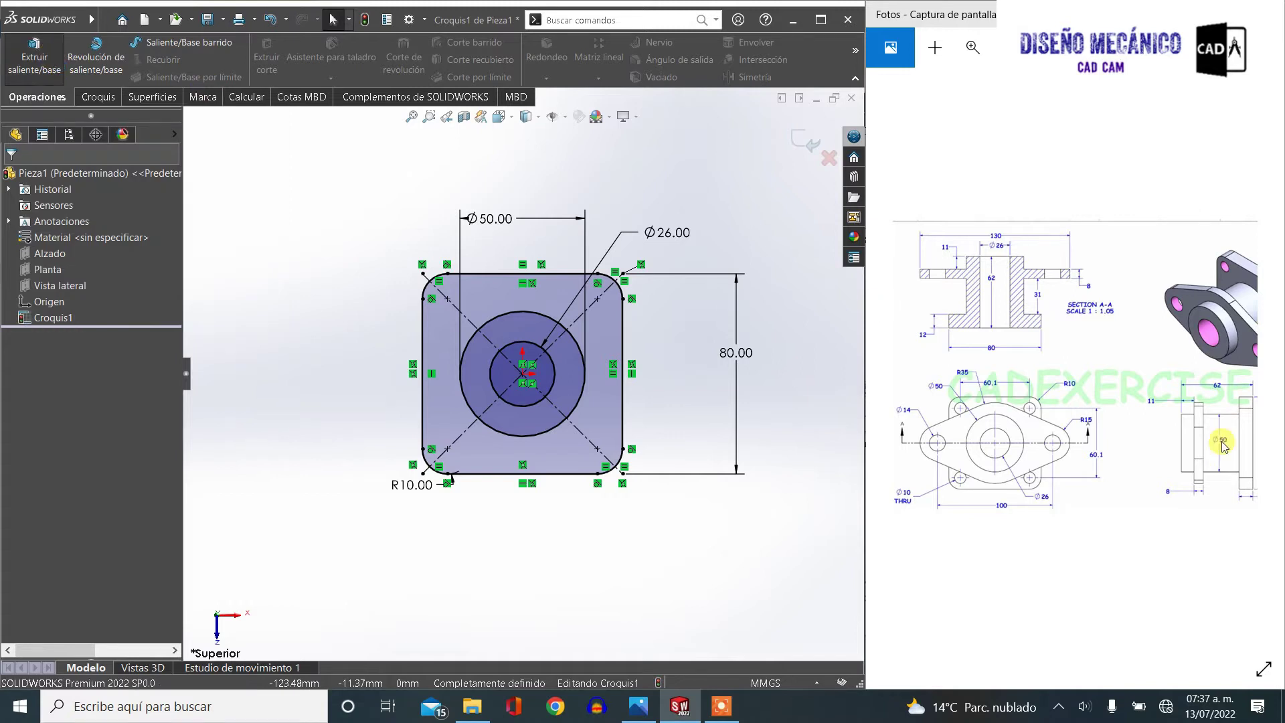
pyautogui.moveTo(1262, 458); pyautogui.dragTo(1208, 407)
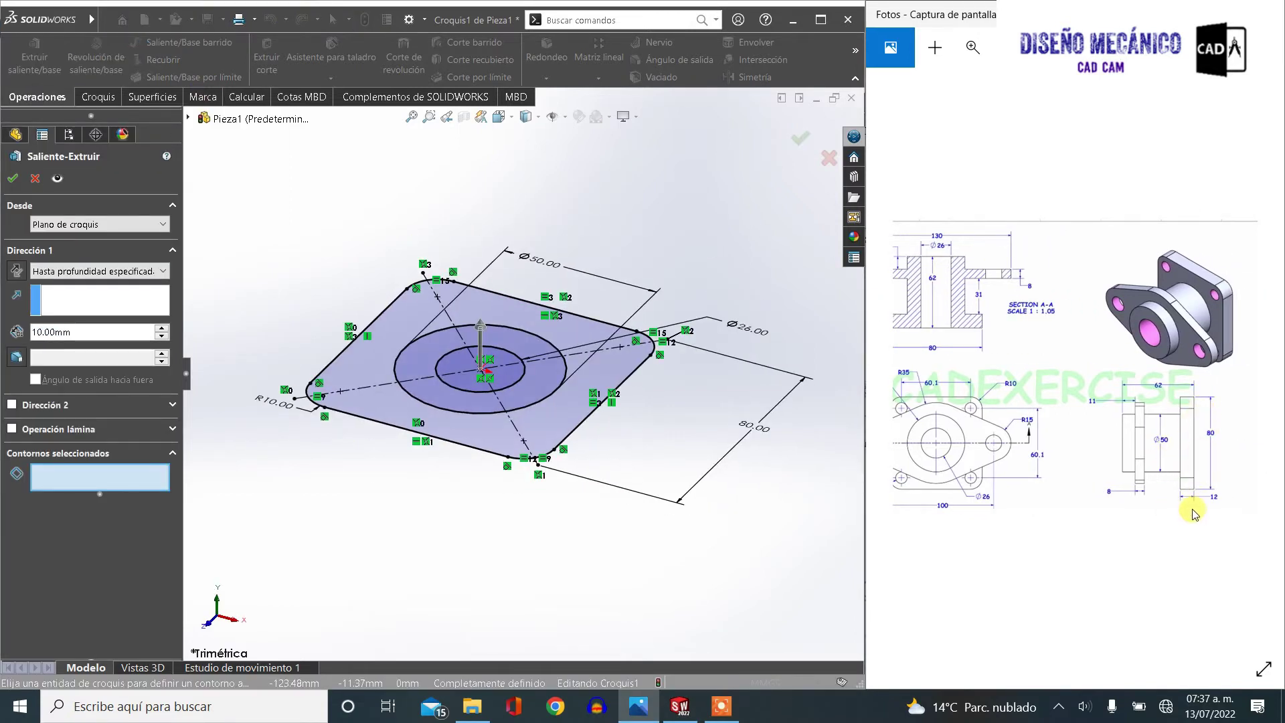
pyautogui.click(360, 365)
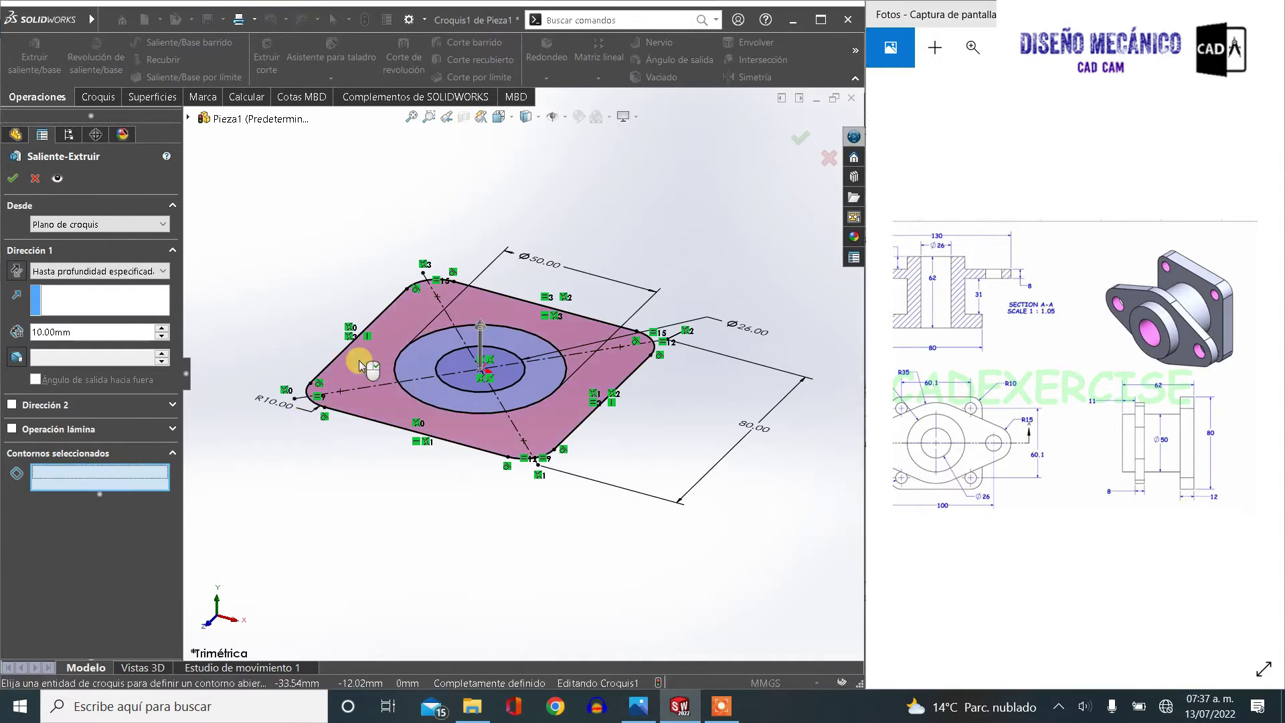
pyautogui.doubleClick(50, 332)
pyautogui.write('12')
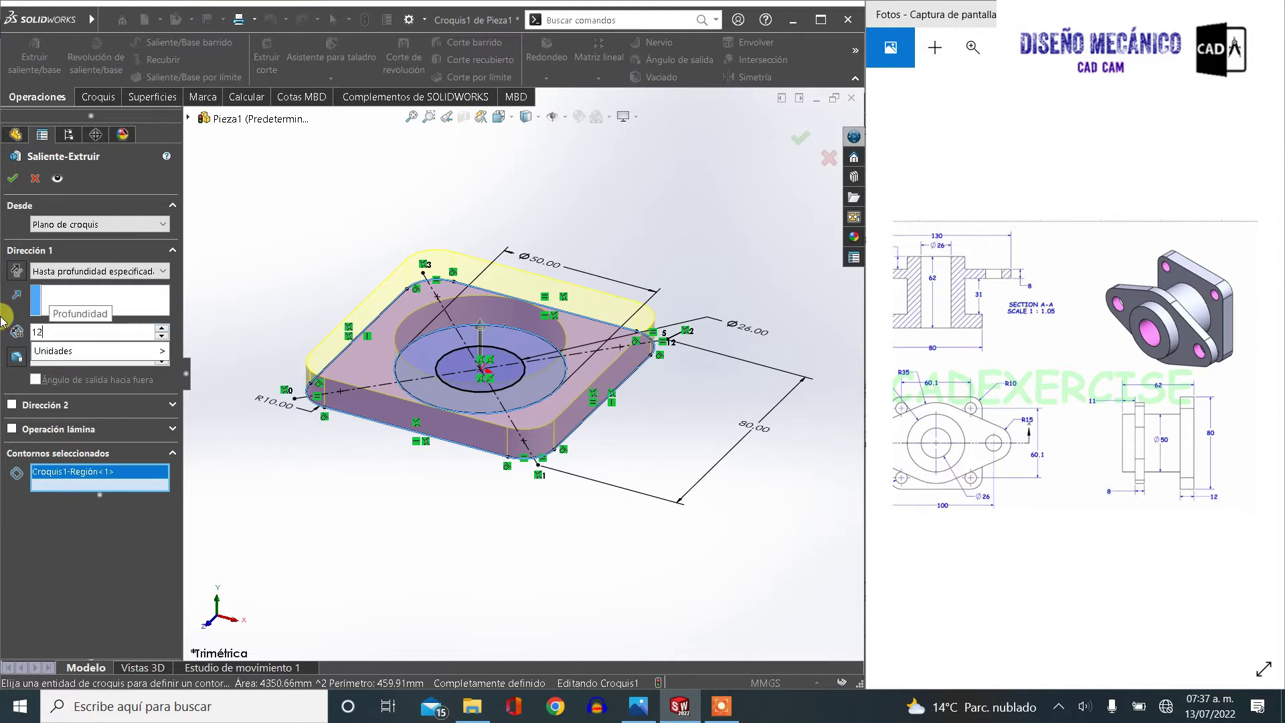
pyautogui.press('Return')
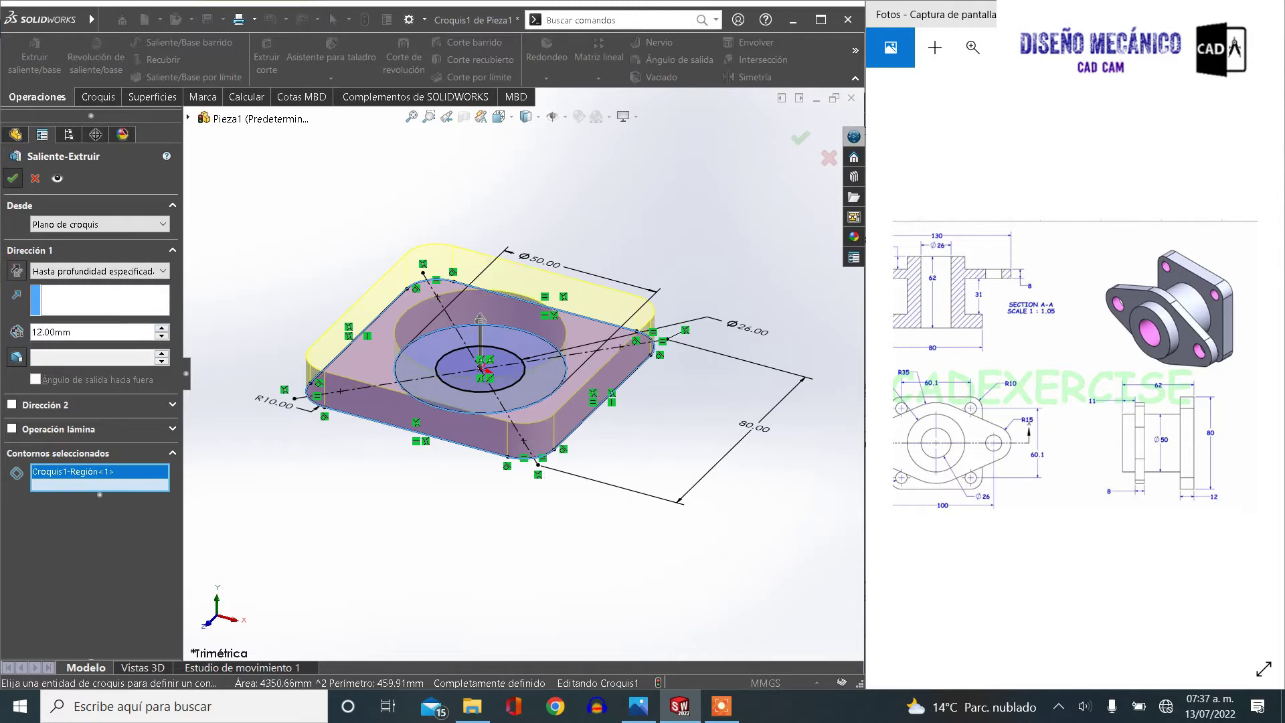
pyautogui.click(12, 178)
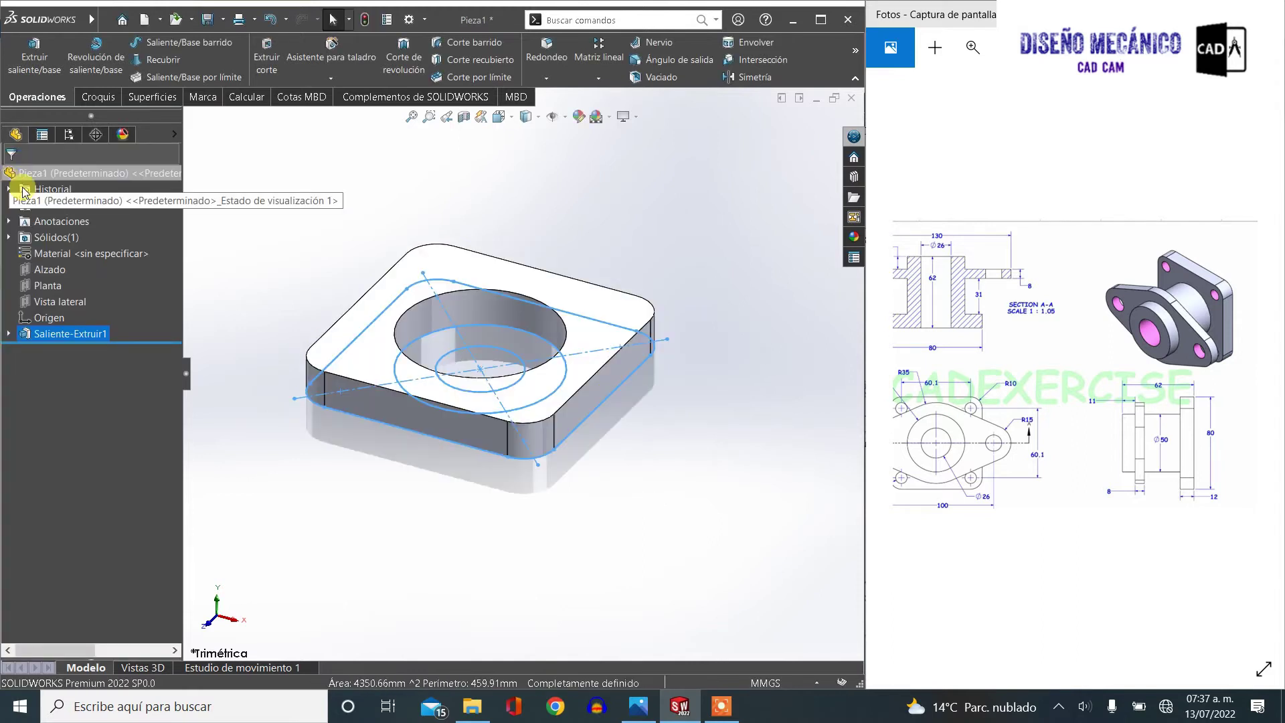
# Reuse the base sketch to extrude the Ø50/Ø26 ring 62 mm into the hollow hub
pyautogui.click(8, 334)
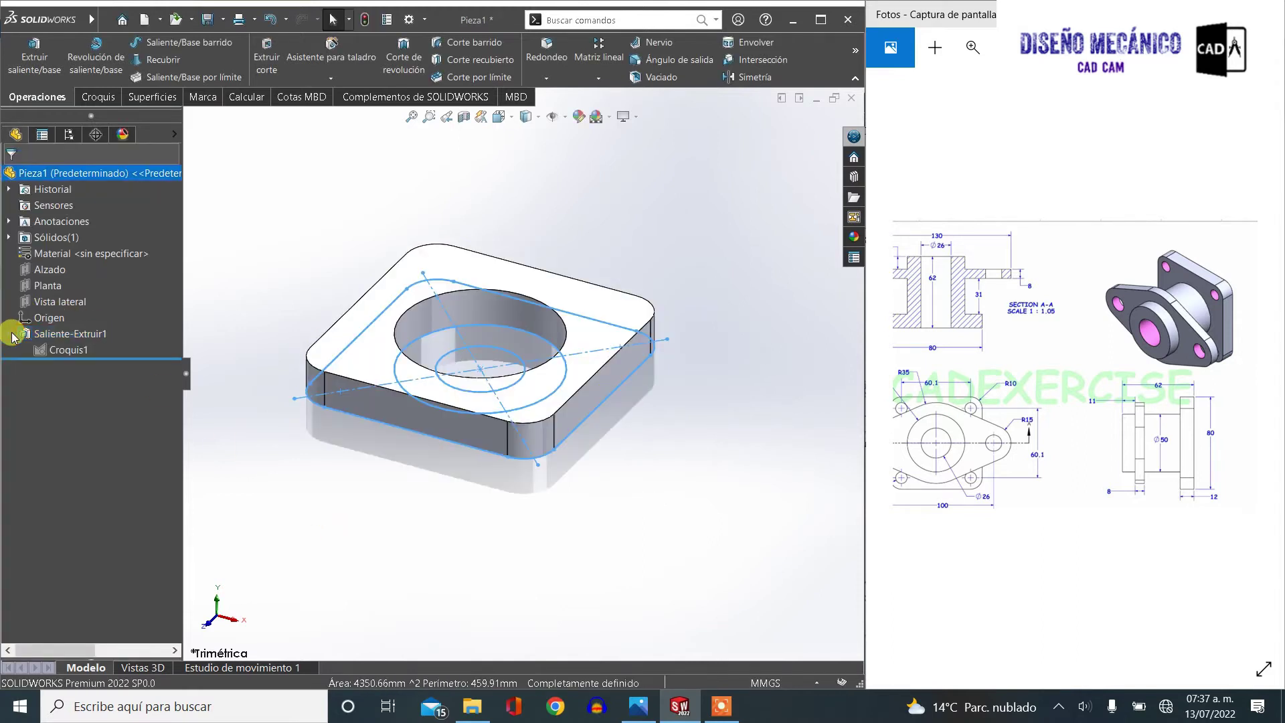
pyautogui.click(69, 352)
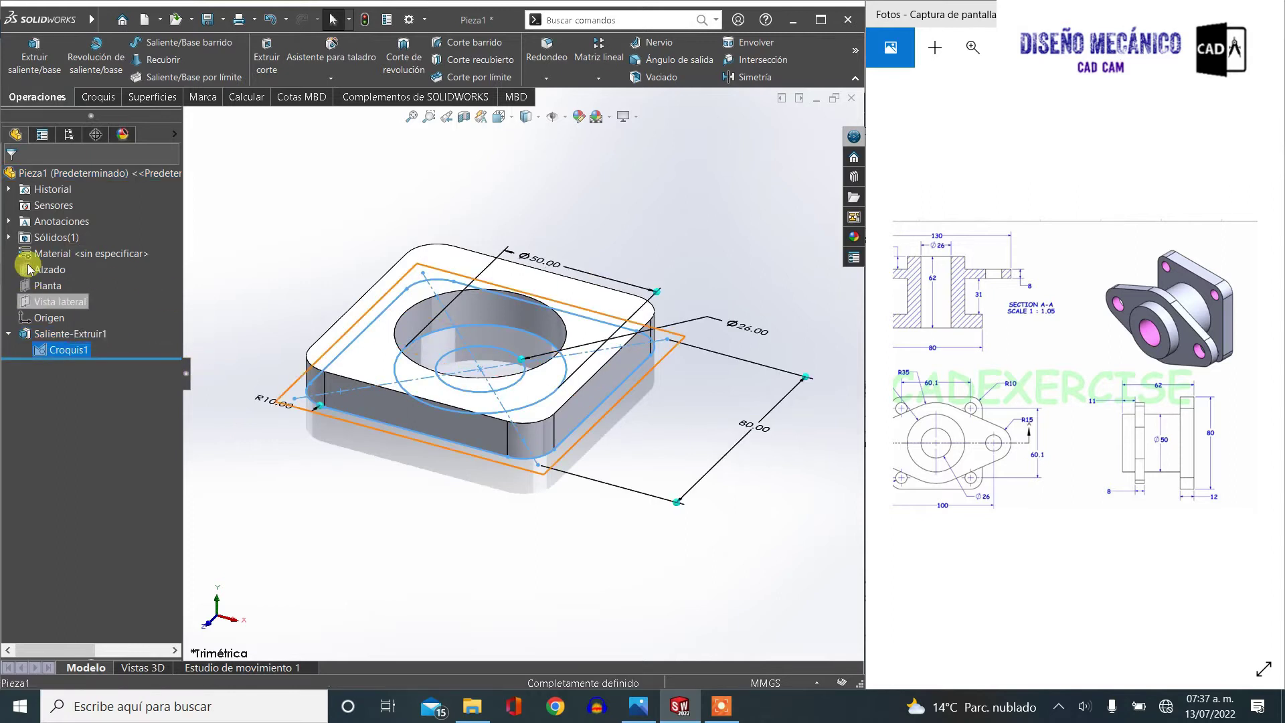
pyautogui.click(35, 57)
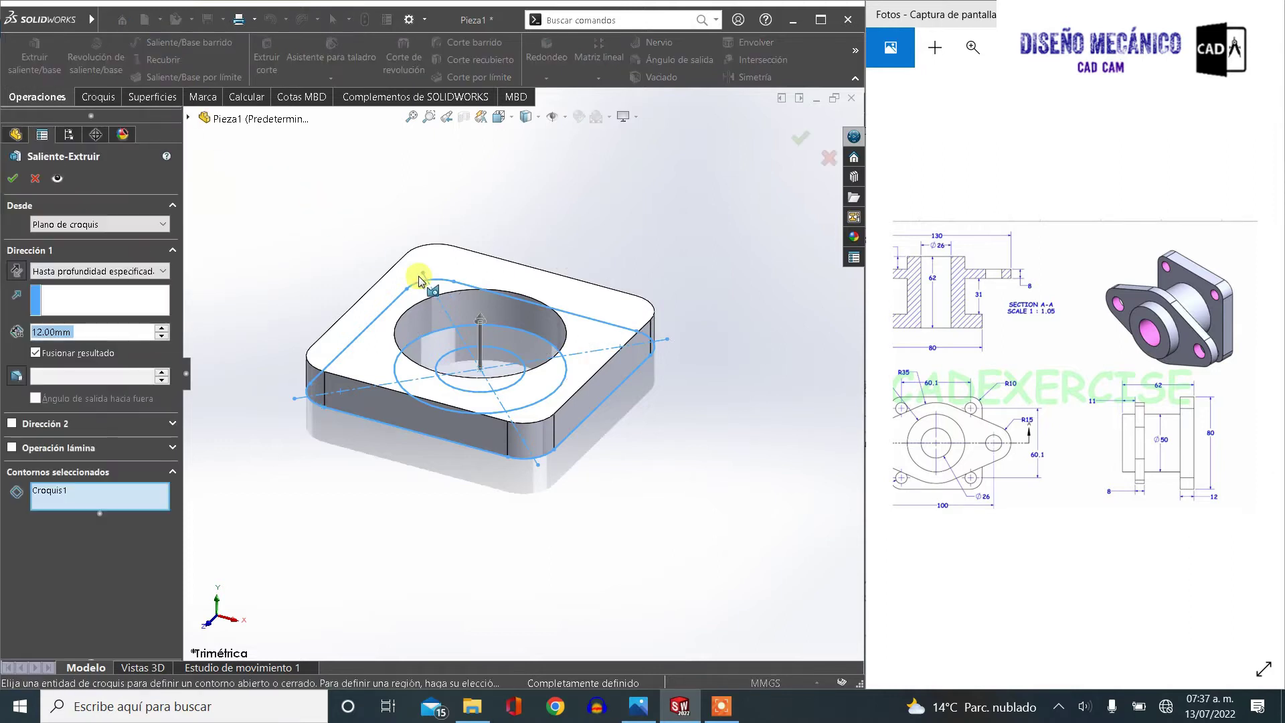
pyautogui.click(438, 355)
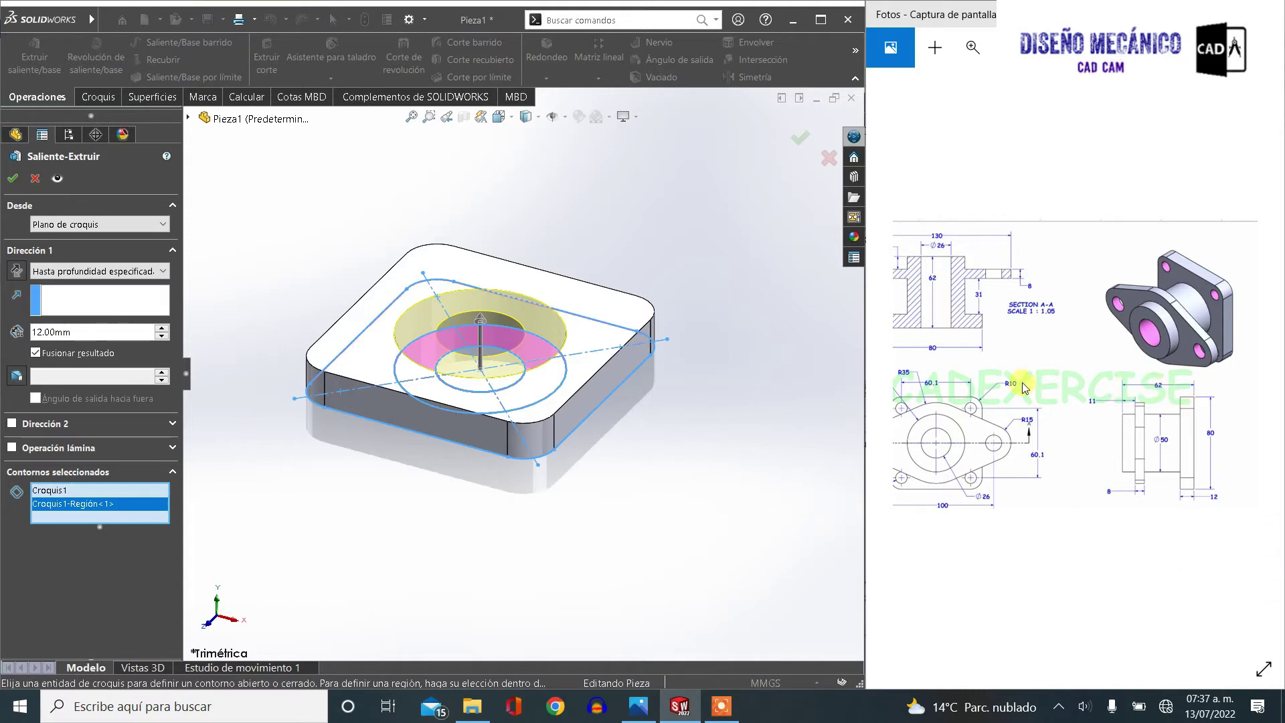
pyautogui.click(90, 332)
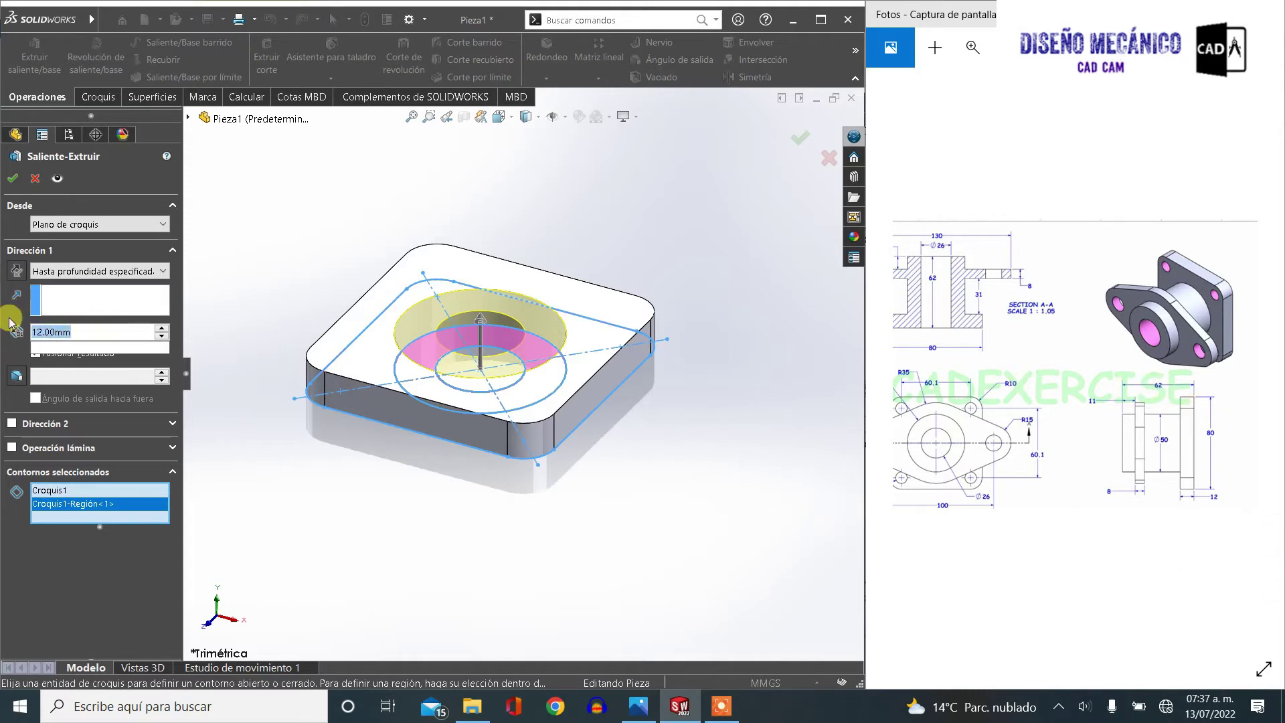
pyautogui.write('62')
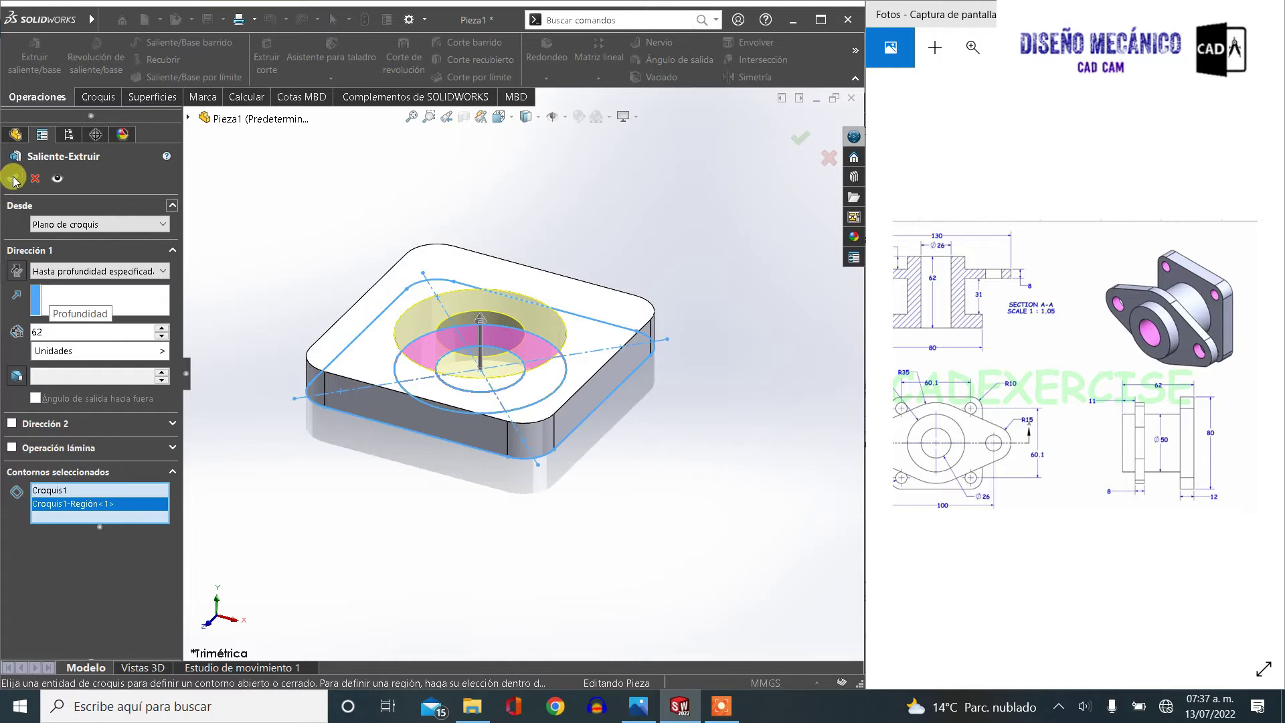
pyautogui.click(14, 178)
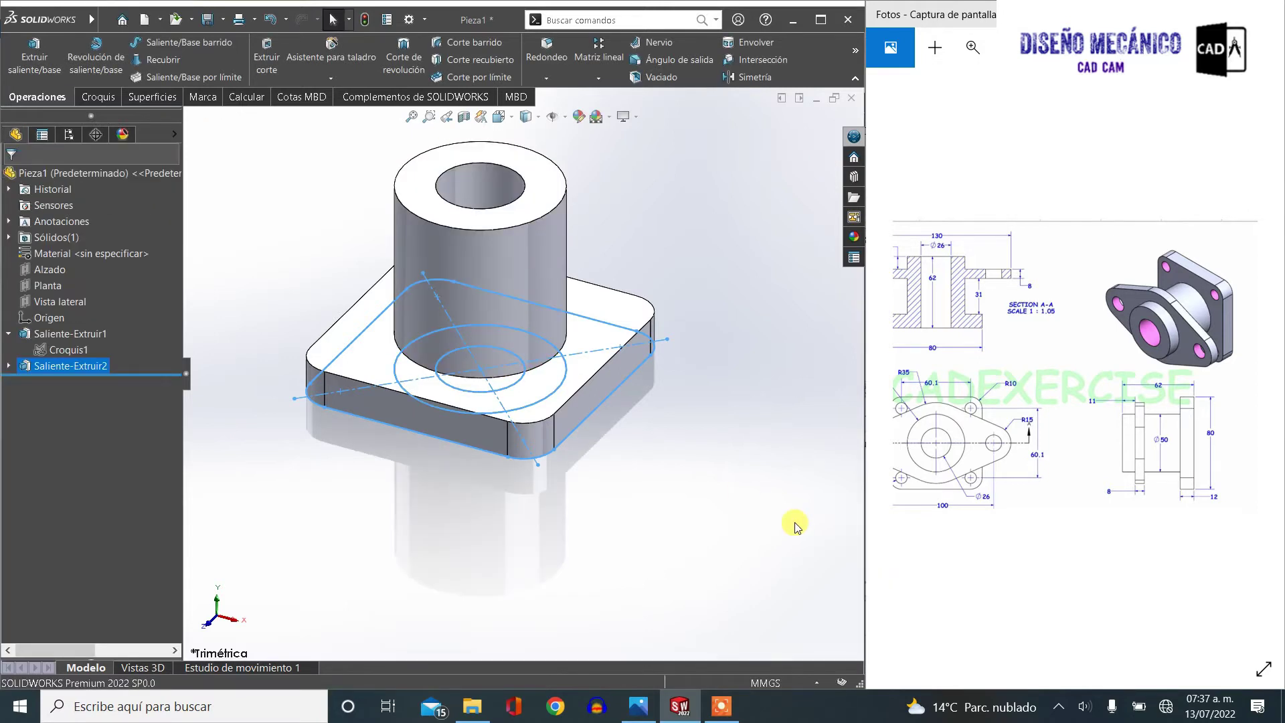
pyautogui.moveTo(946, 519); pyautogui.dragTo(1104, 485)
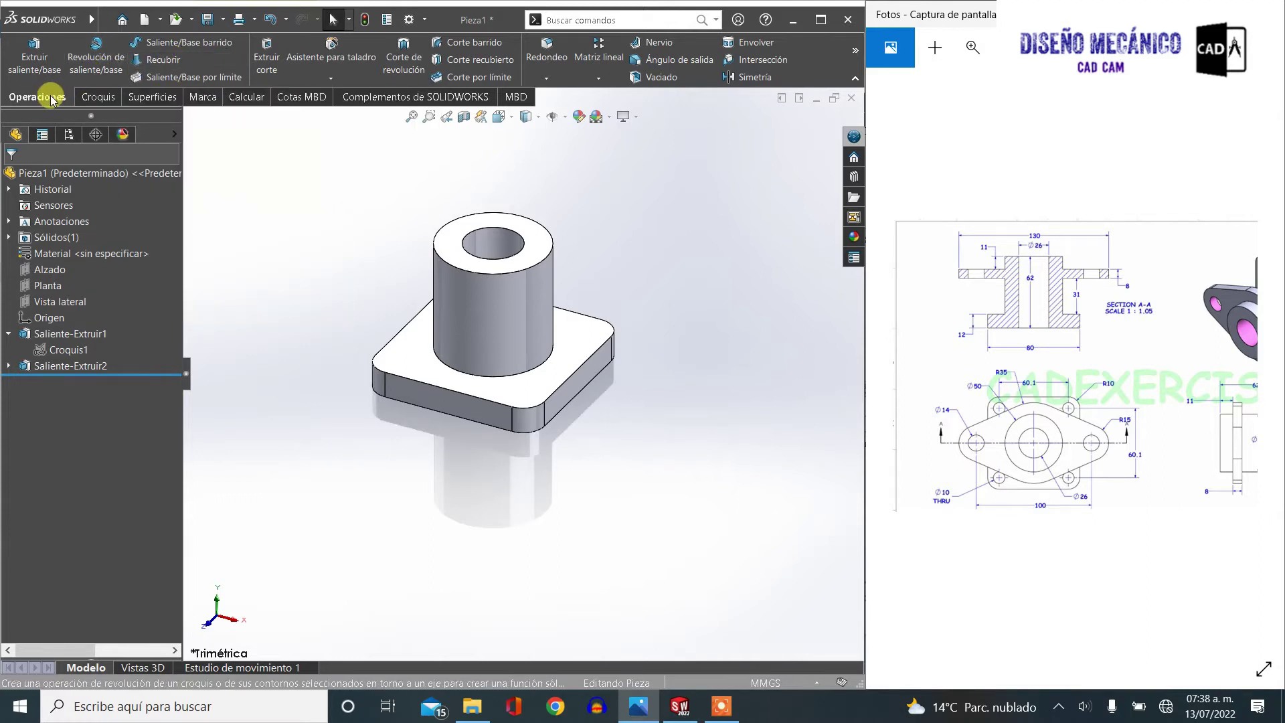
# Start a Hole Wizard hole positioned on the base plate's top face
pyautogui.click(319, 51)
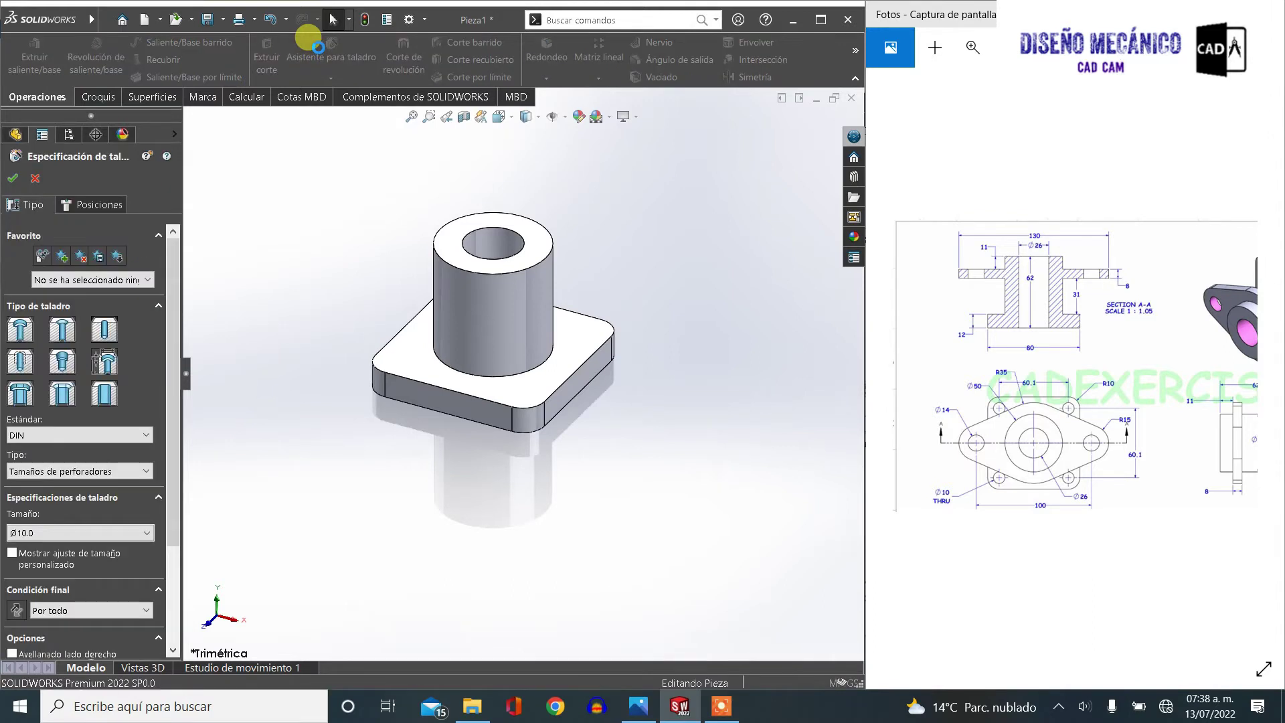
pyautogui.click(85, 206)
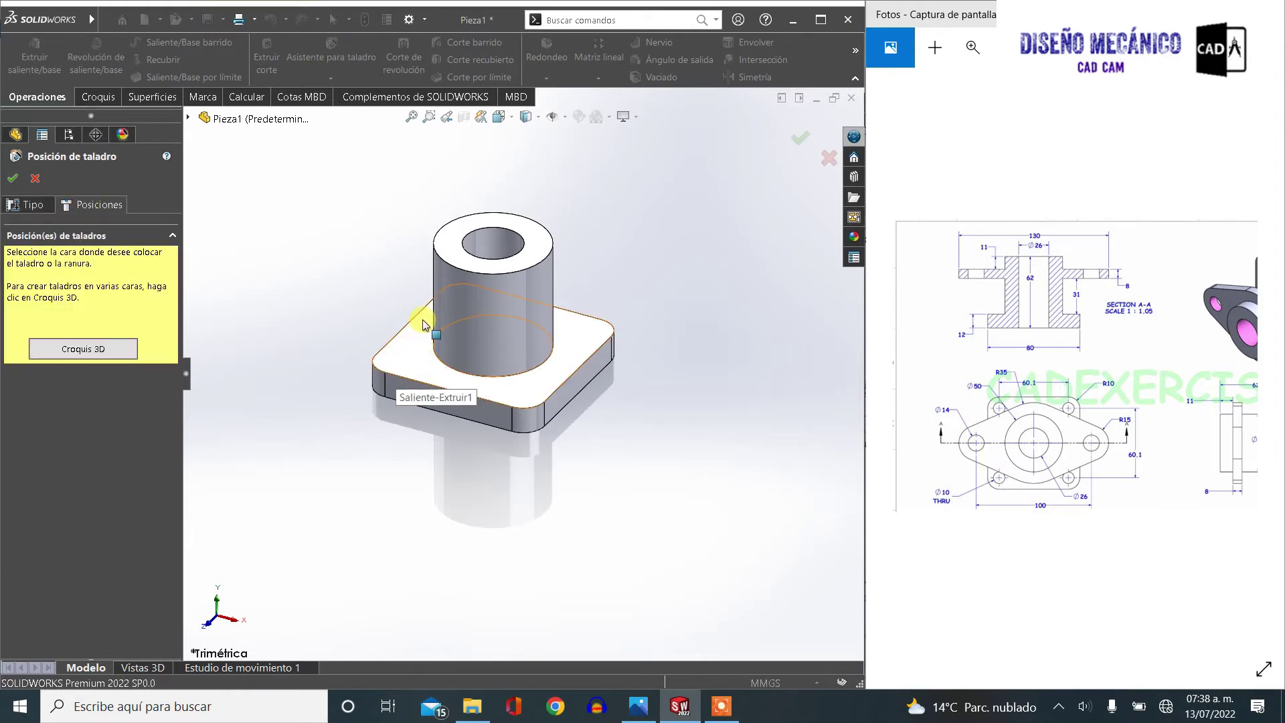
pyautogui.click(421, 345)
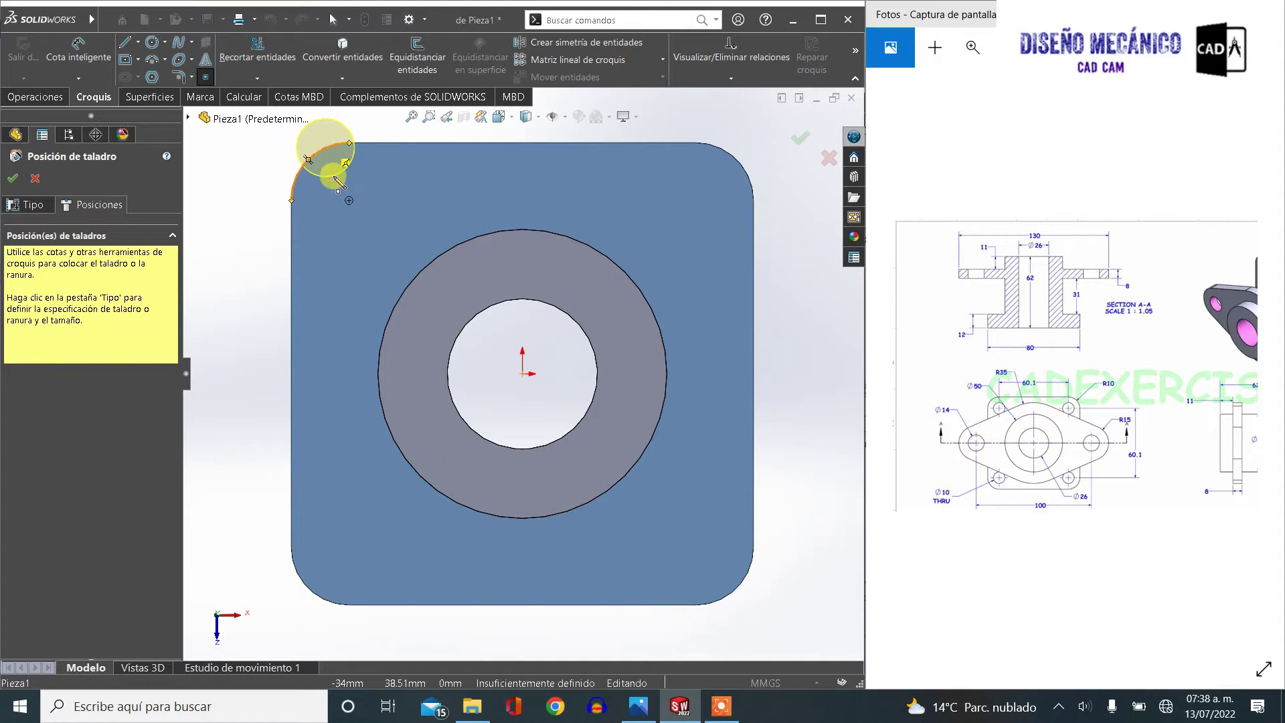
# Place hole points at the centres of the four rounded corner arcs
pyautogui.click(350, 201)
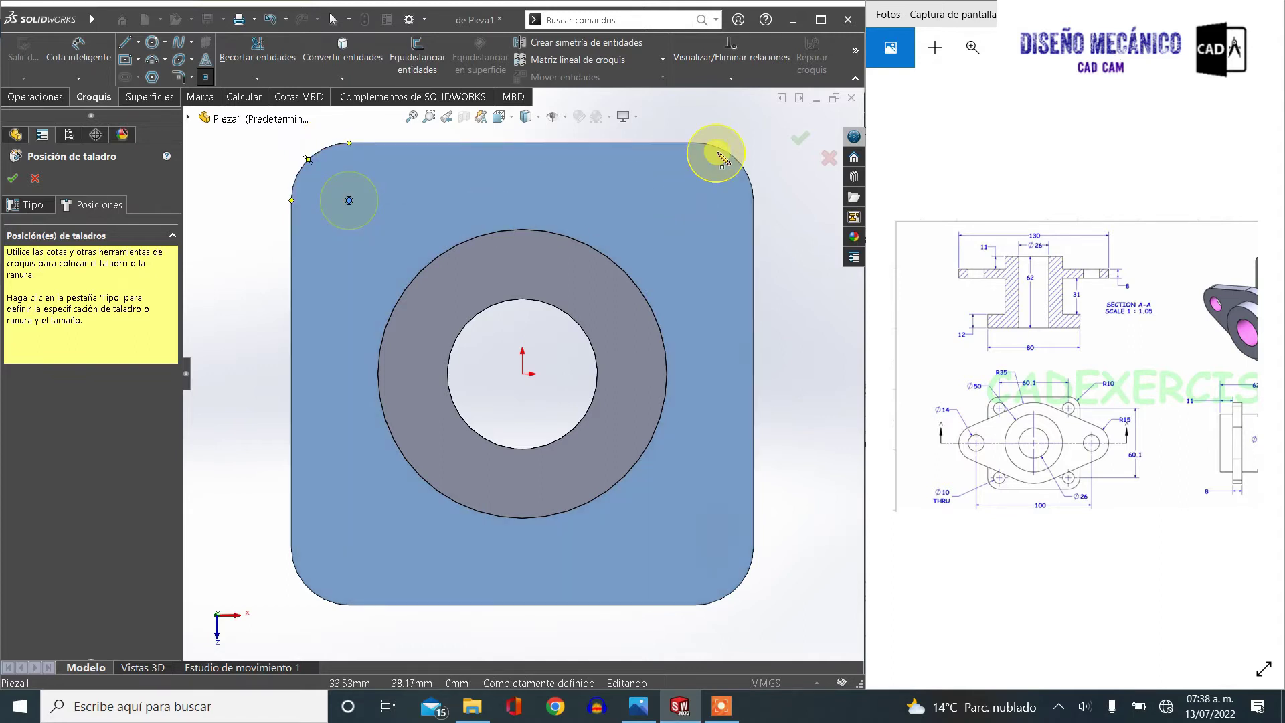
pyautogui.click(696, 201)
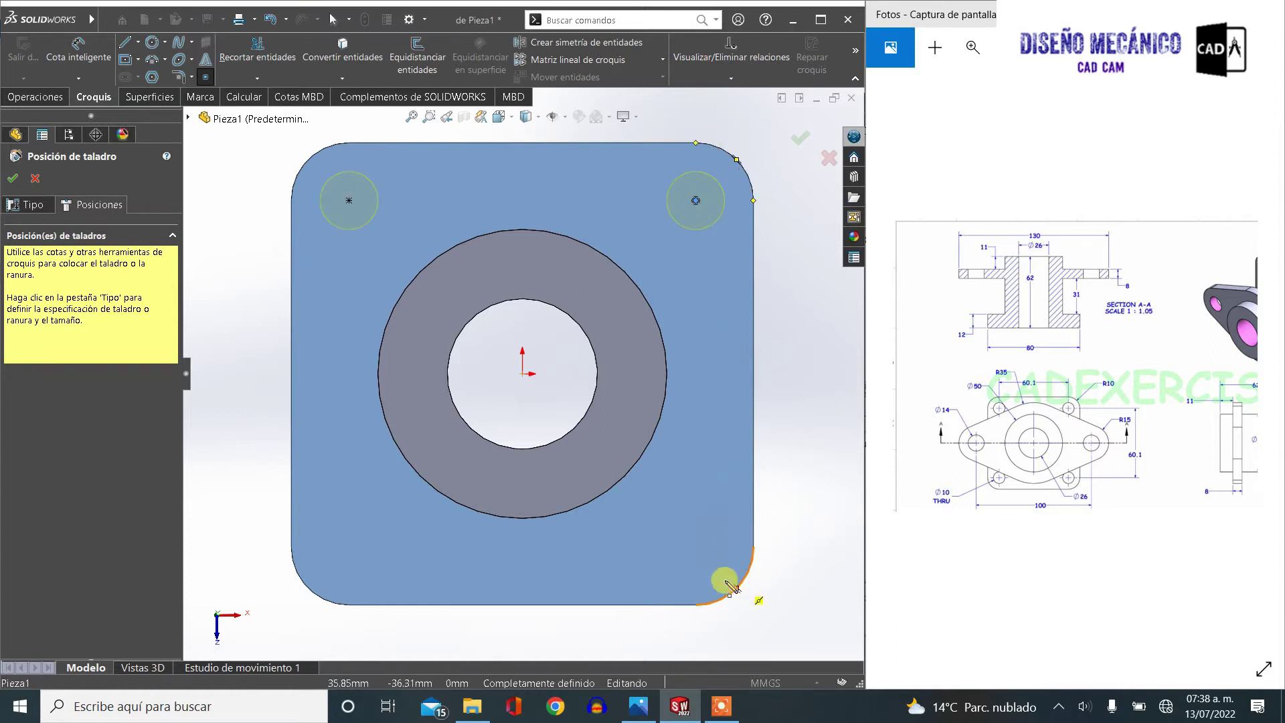
pyautogui.click(696, 547)
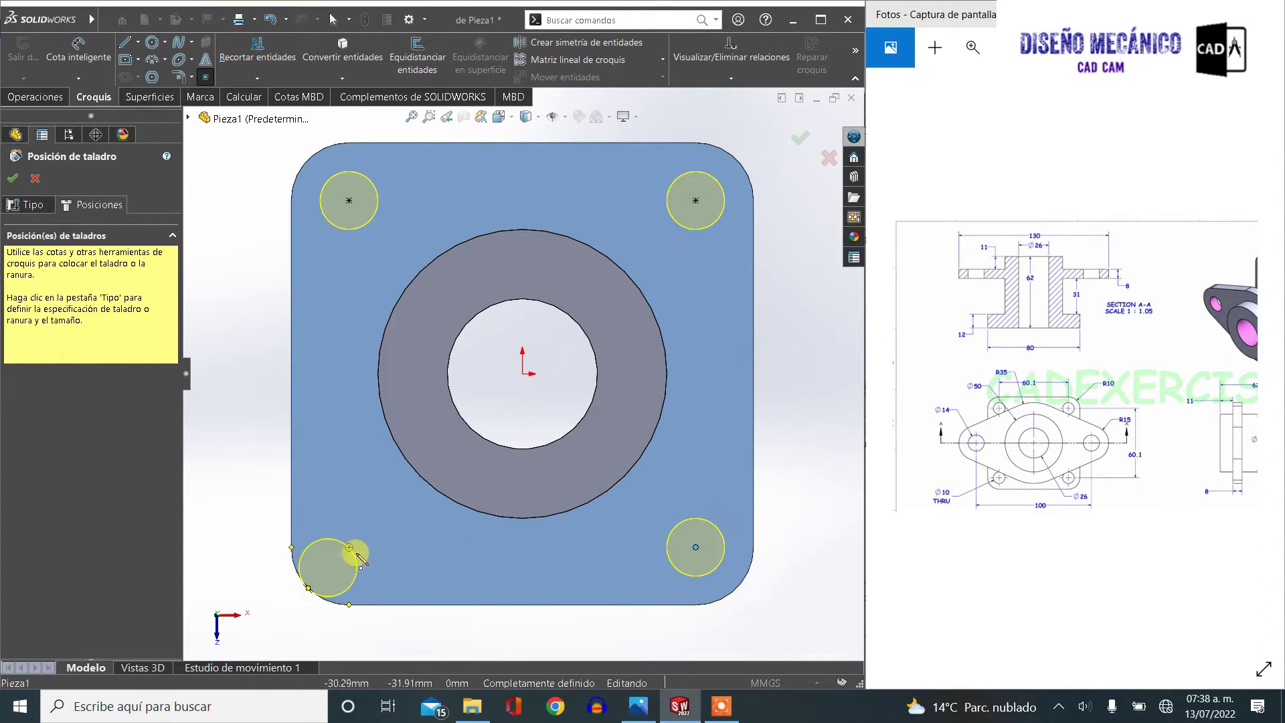
pyautogui.click(349, 548)
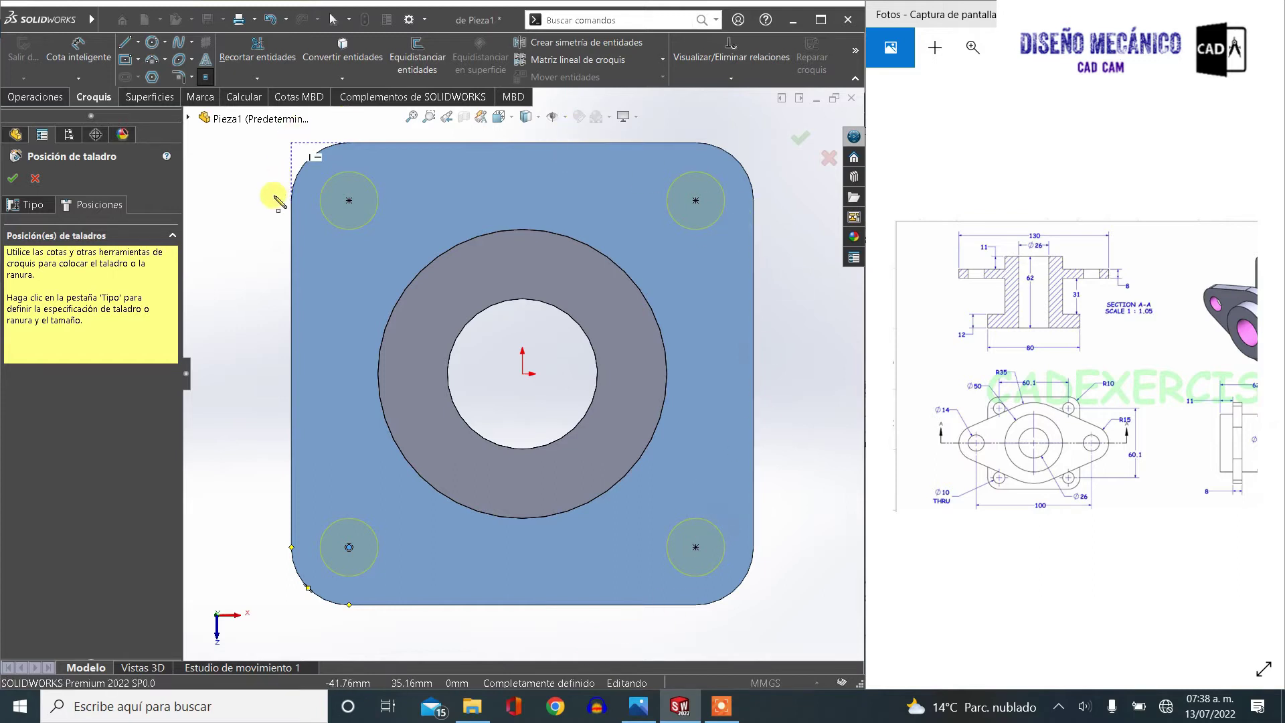
# Set the holes to drill size Ø10.0, Through All, and cut the four corner holes
pyautogui.click(29, 207)
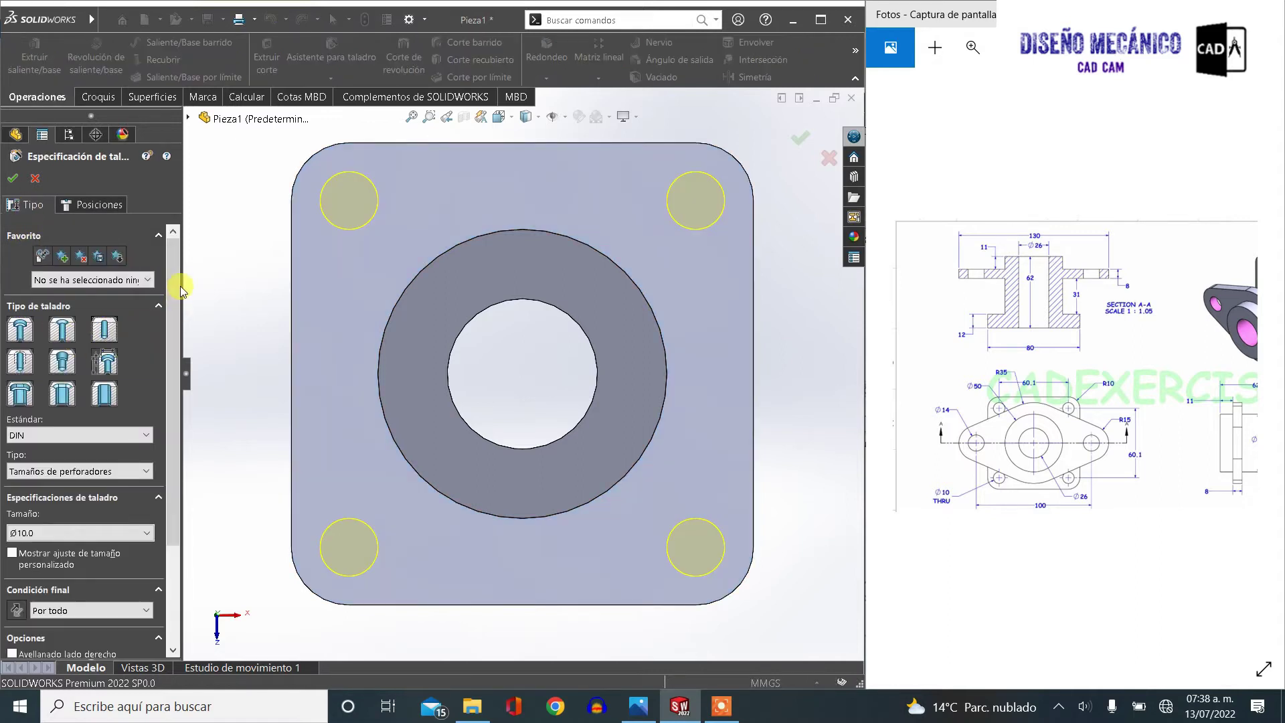
pyautogui.moveTo(172, 322); pyautogui.dragTo(175, 419)
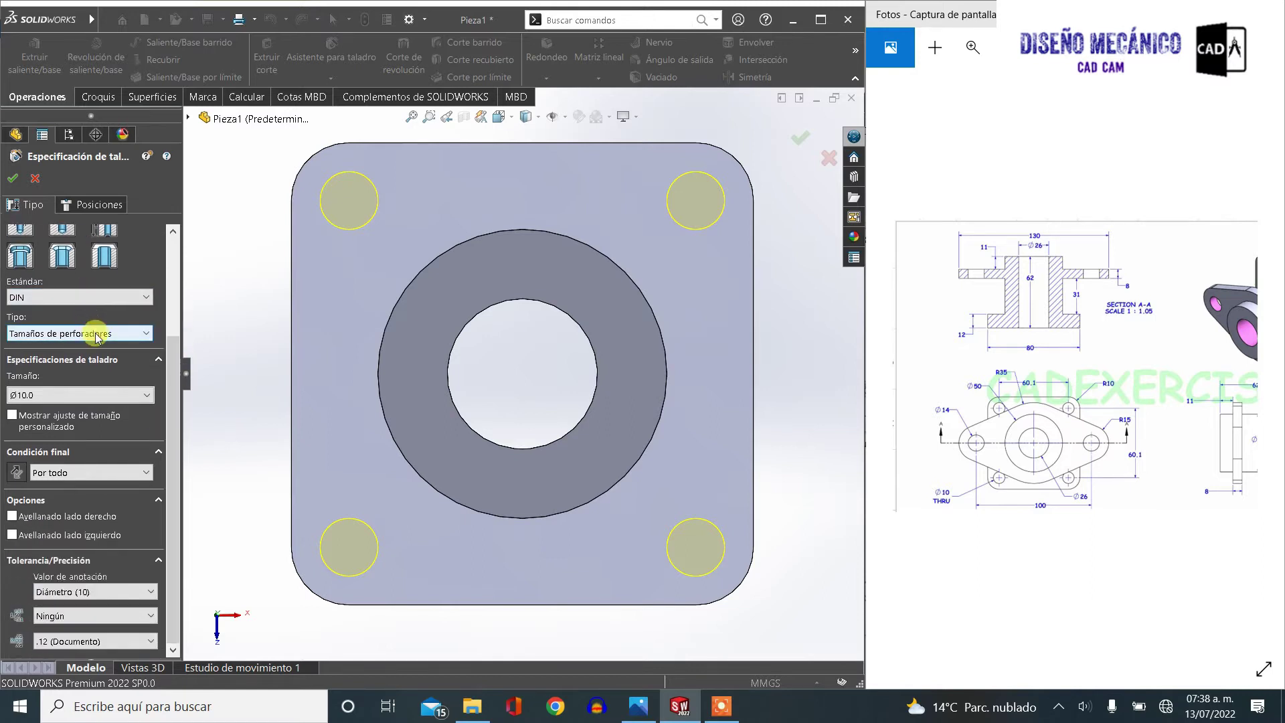
pyautogui.click(97, 336)
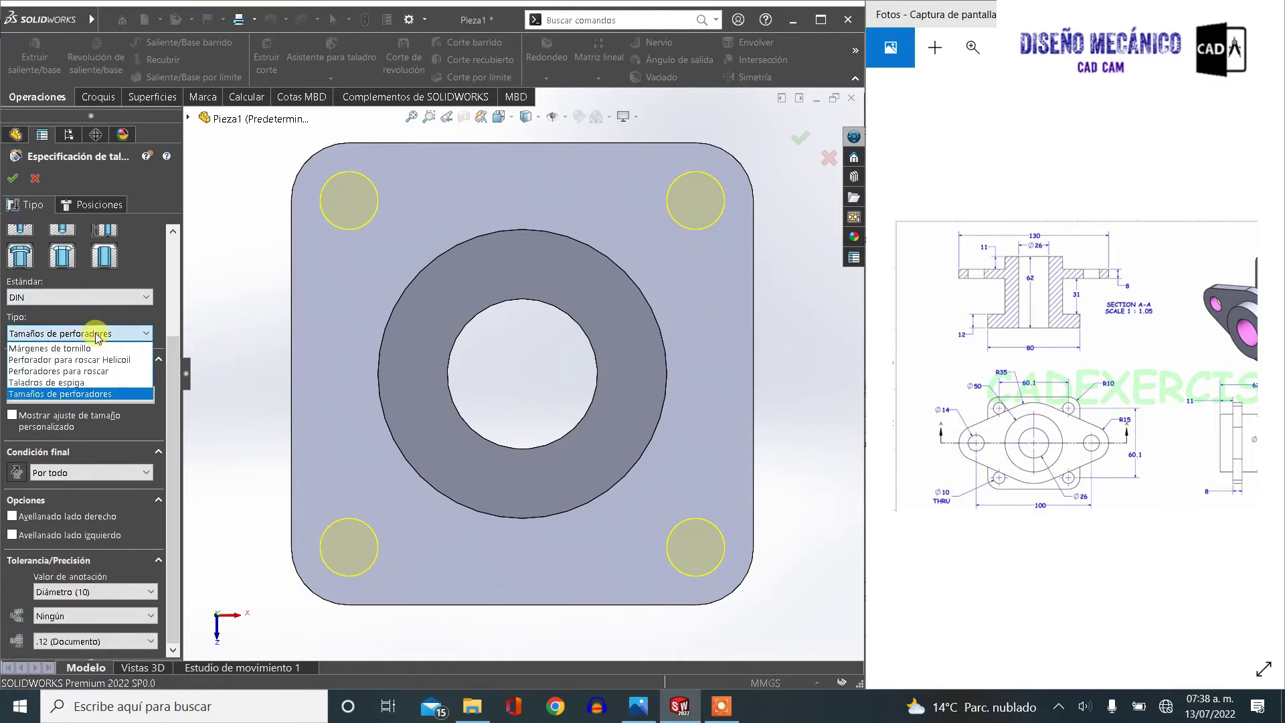
pyautogui.click(111, 394)
pyautogui.click(111, 396)
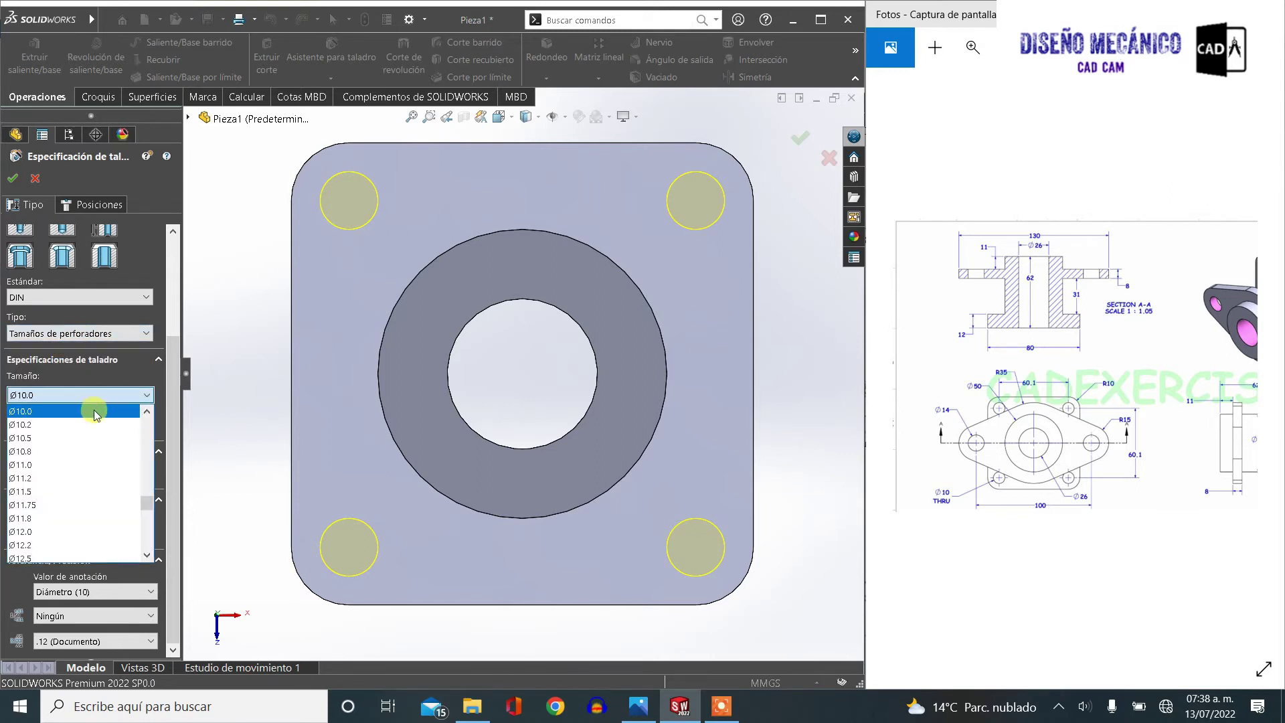
pyautogui.click(95, 413)
pyautogui.click(48, 474)
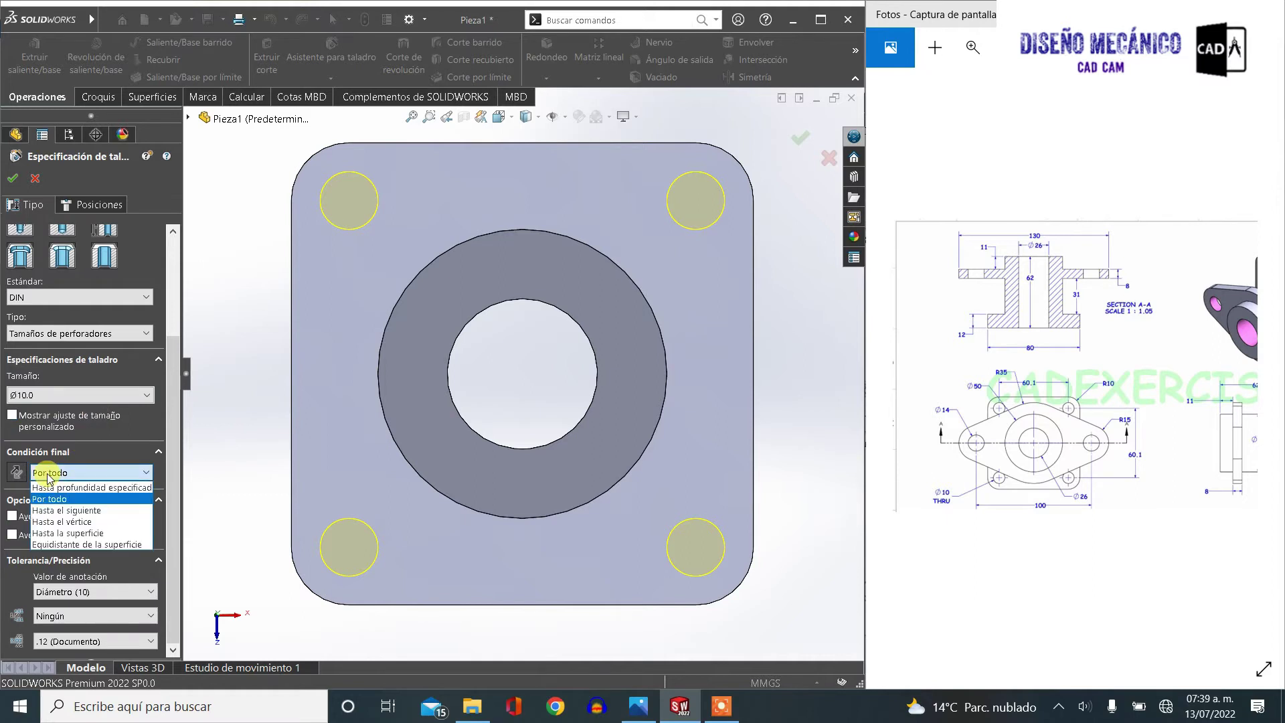
pyautogui.click(53, 499)
pyautogui.click(12, 178)
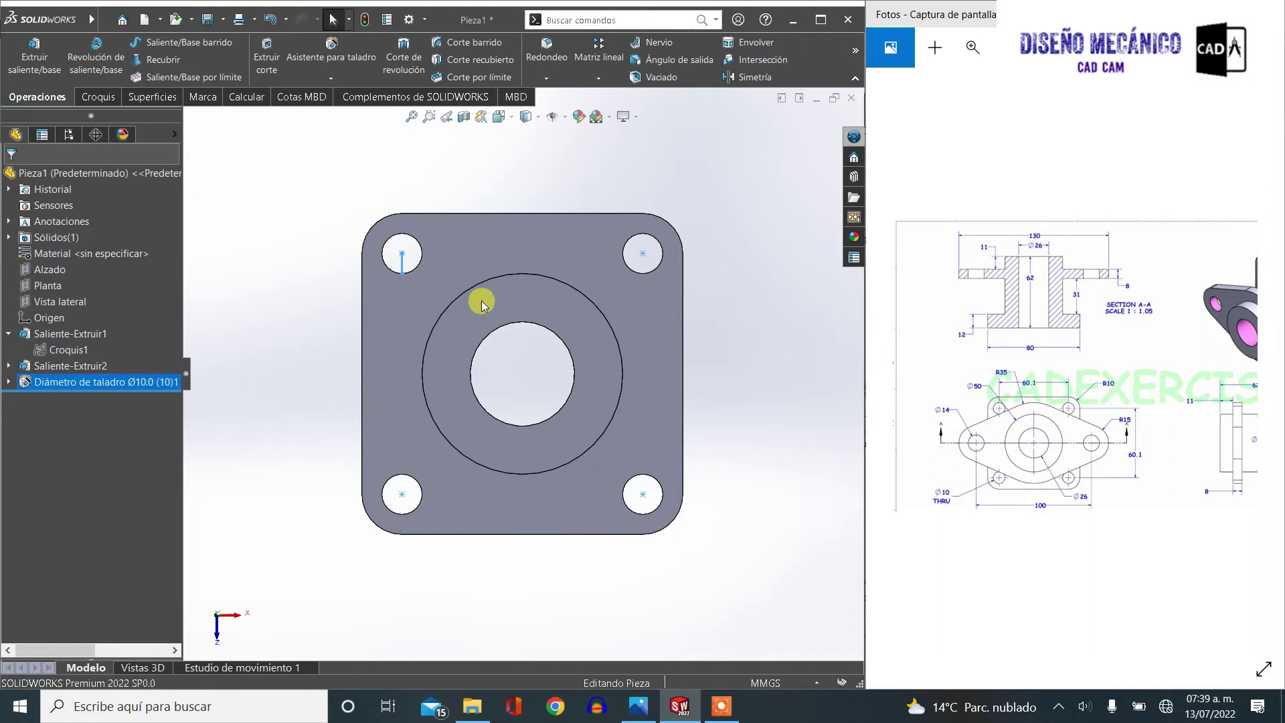
pyautogui.moveTo(482, 296); pyautogui.dragTo(468, 200, button='middle')
pyautogui.click(745, 340)
pyautogui.moveTo(1031, 400)
pyautogui.mouseDown()
pyautogui.moveTo(951, 380)
pyautogui.moveTo(962, 375)
pyautogui.mouseUp()
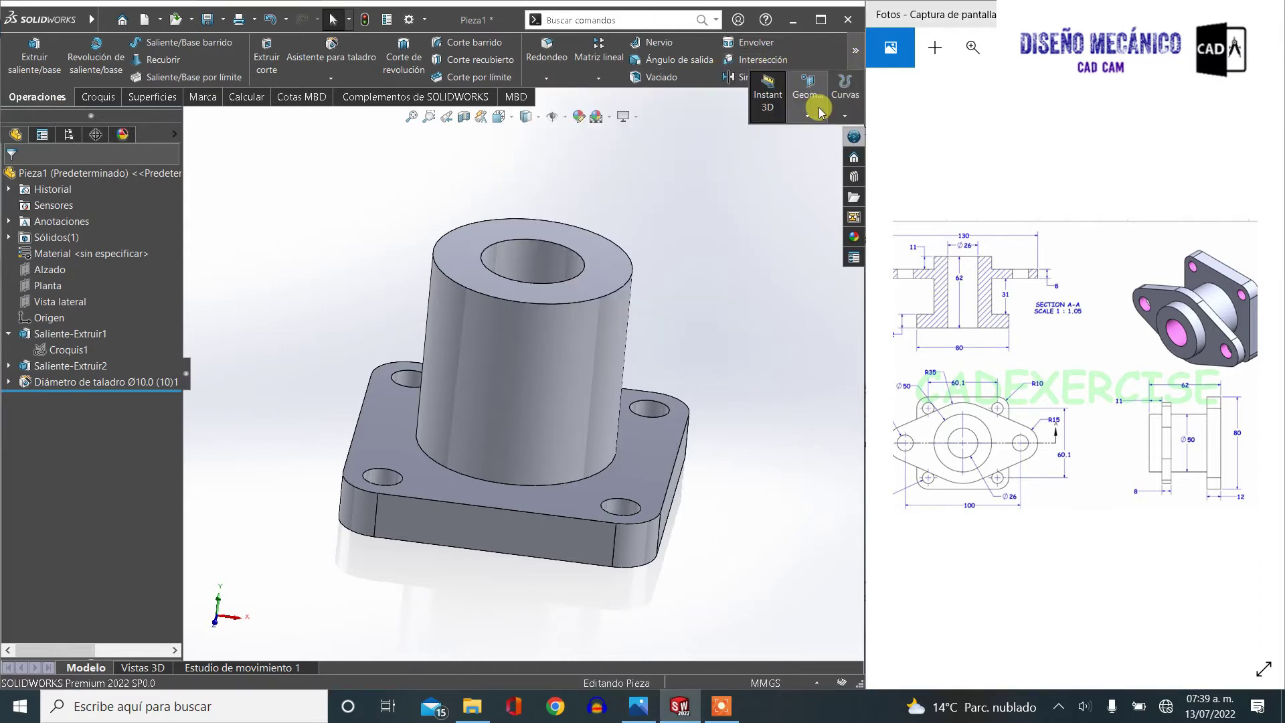
# Create Plano1 offset 43 mm (12+31) from the base's bottom face, with the offset flipped
pyautogui.click(811, 116)
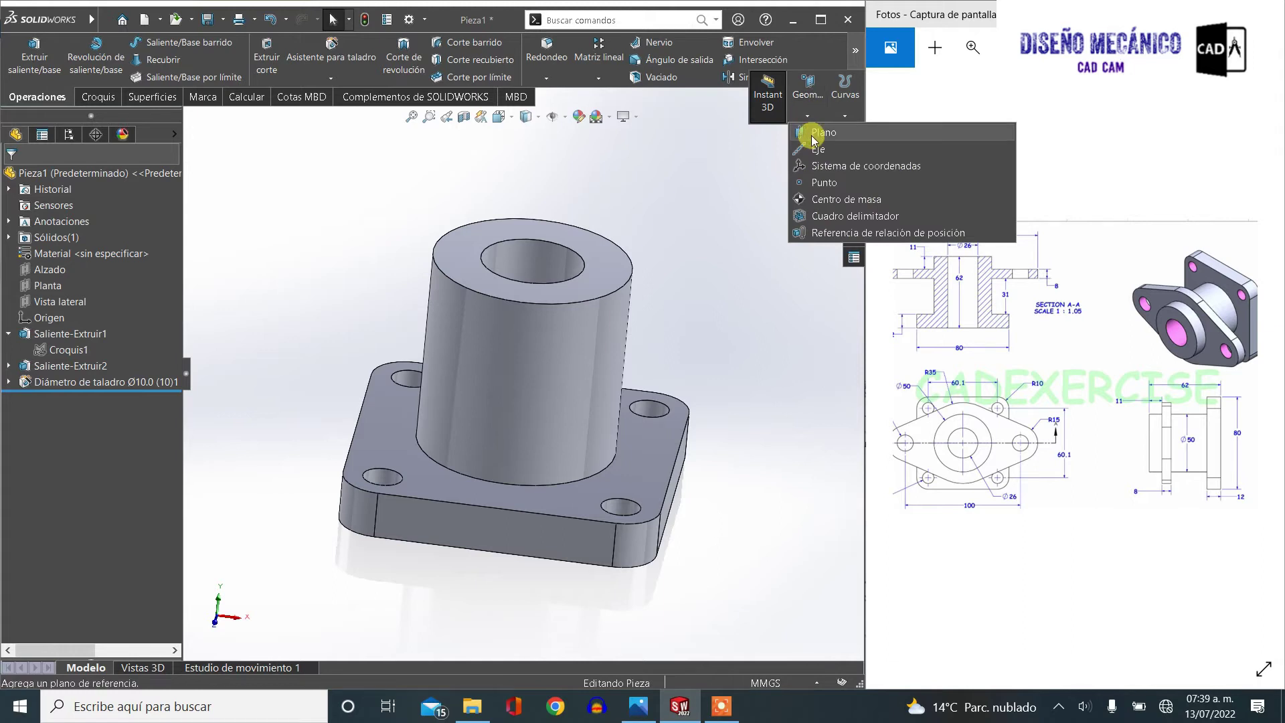
pyautogui.click(814, 134)
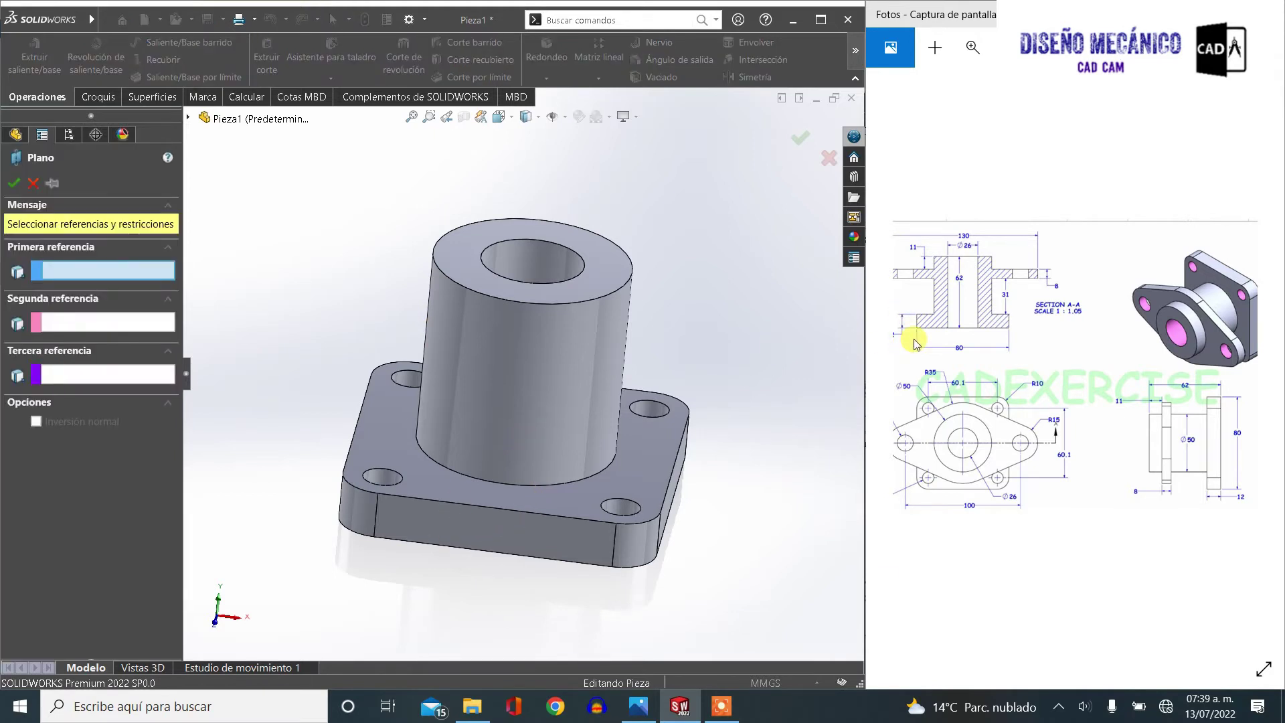
pyautogui.scroll(2, 916, 343)
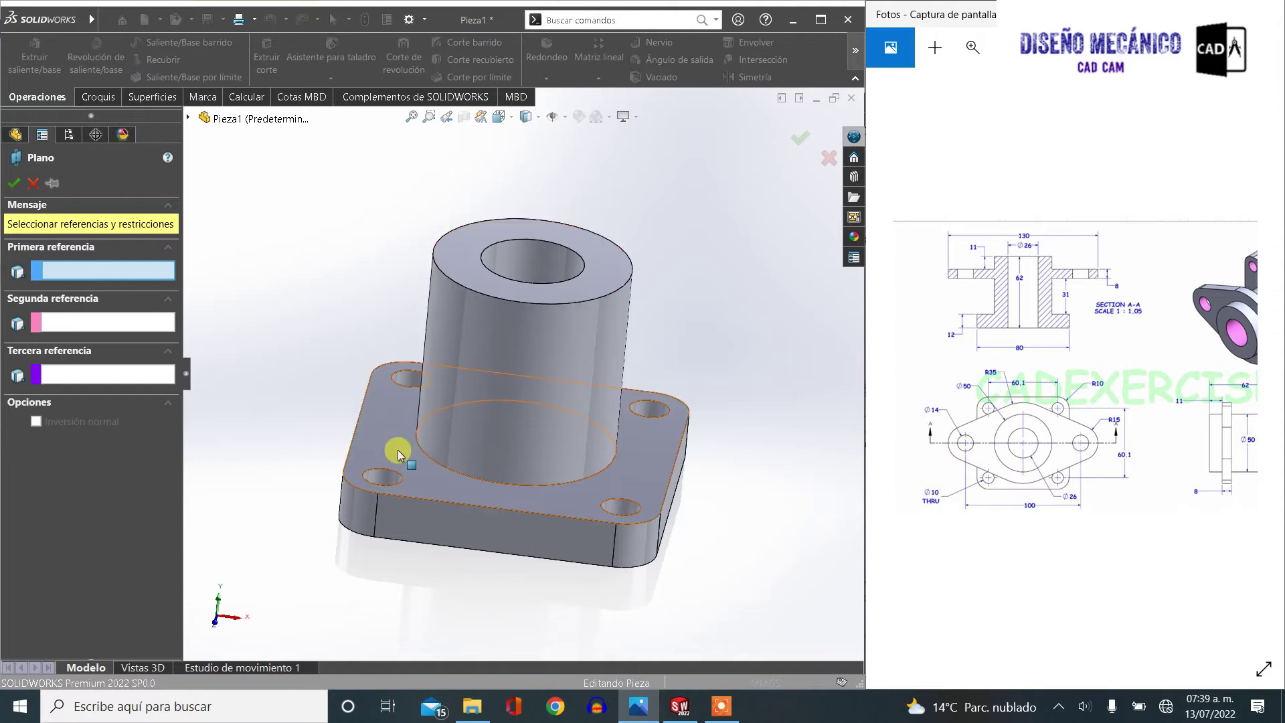
pyautogui.hotkey('ctrl', '1')
pyautogui.hotkey('ctrl', '6')
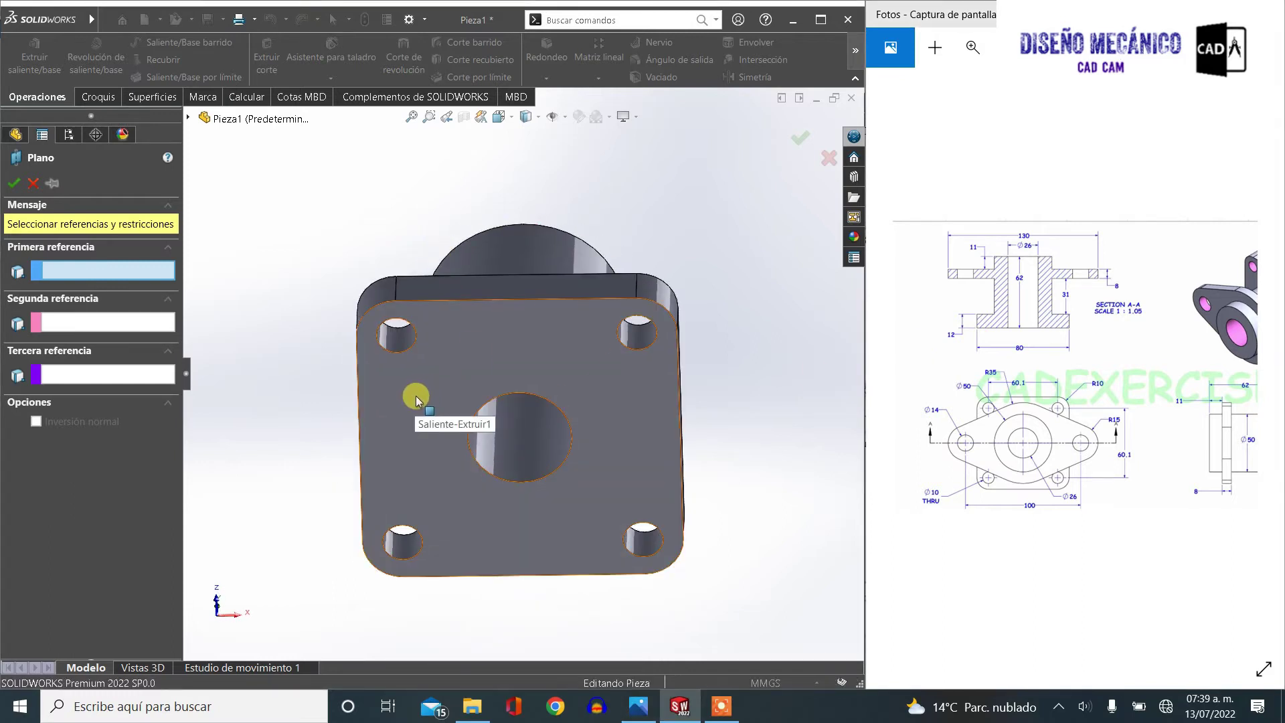
pyautogui.click(417, 400)
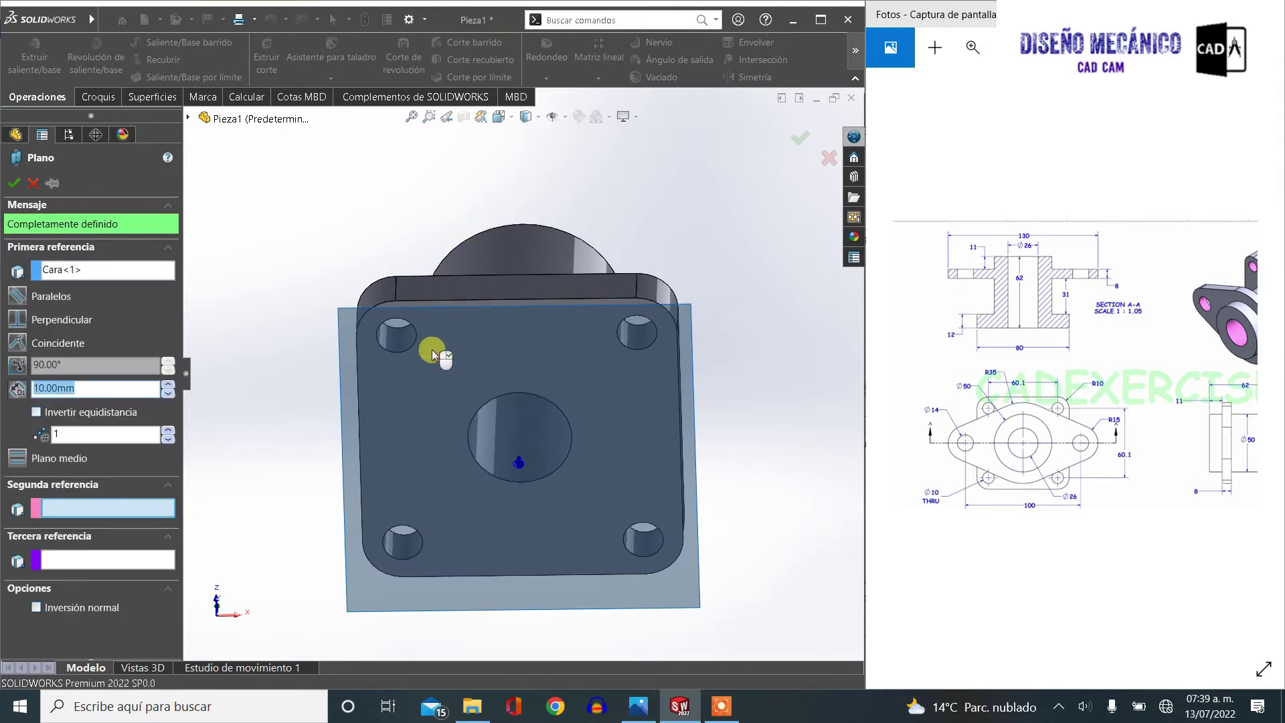
pyautogui.hotkey('ctrl', '7')
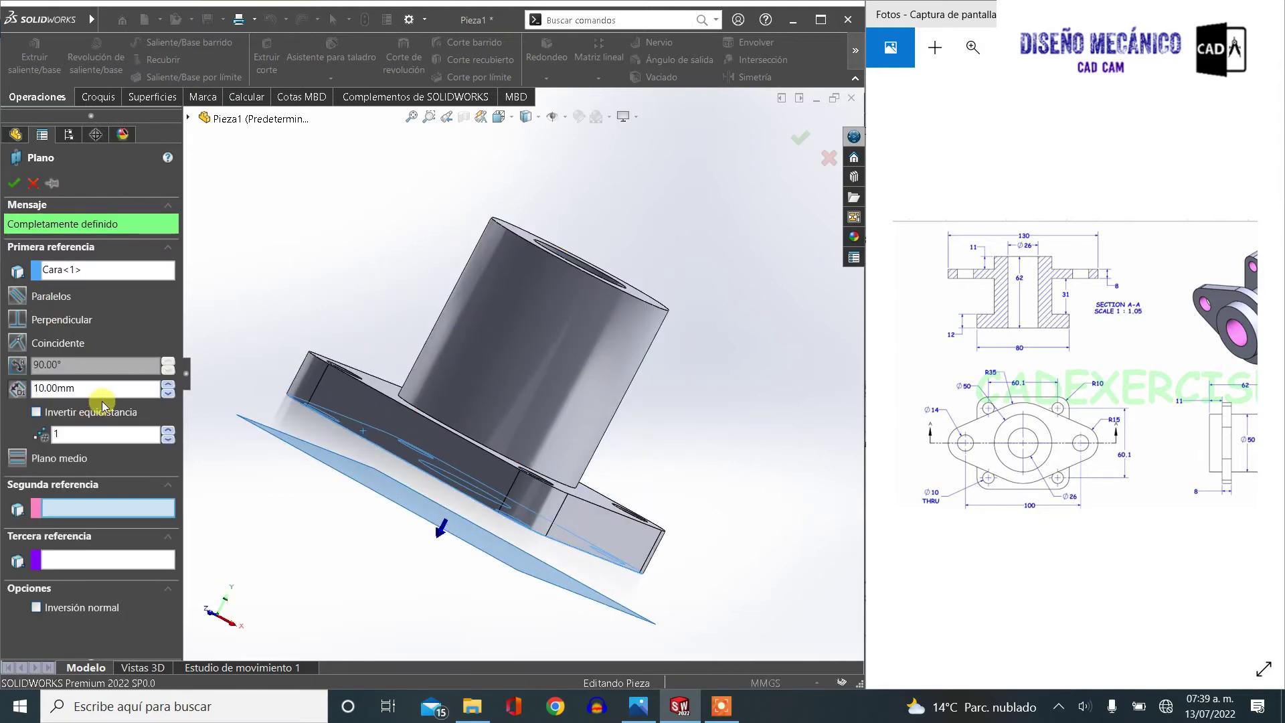
pyautogui.moveTo(93, 388); pyautogui.dragTo(29, 396)
pyautogui.write('12+31')
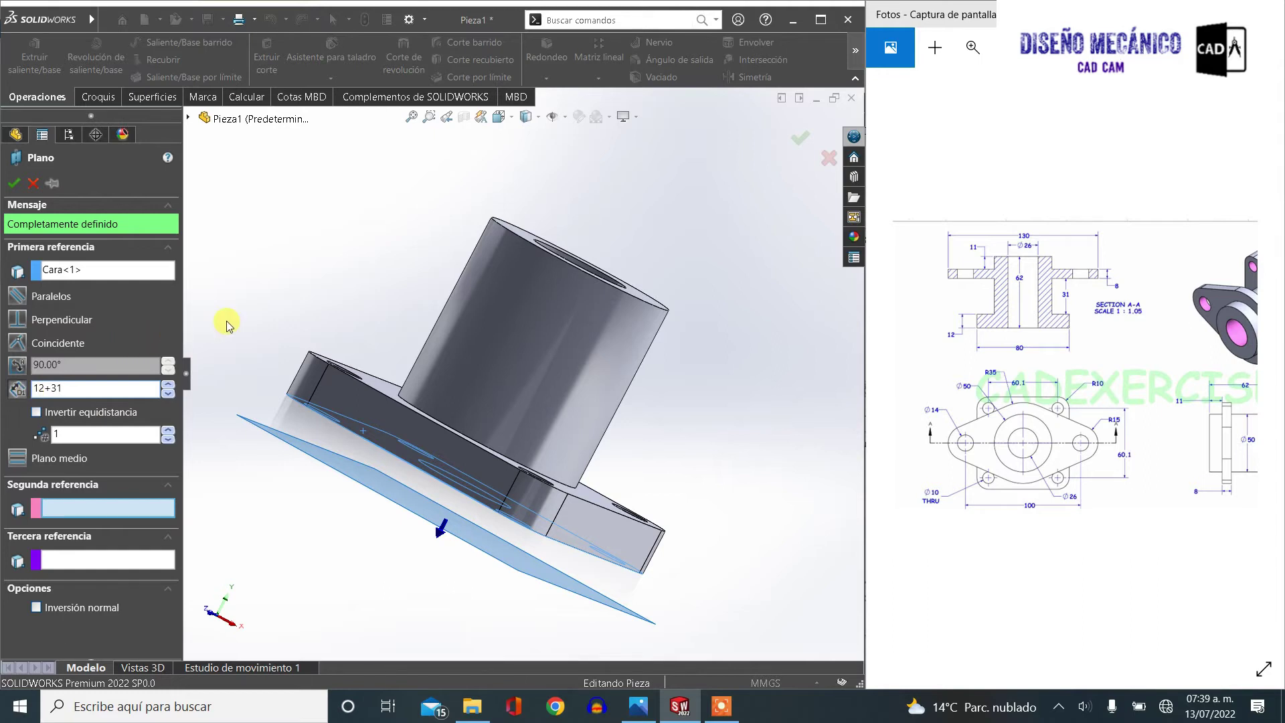
pyautogui.press('Return')
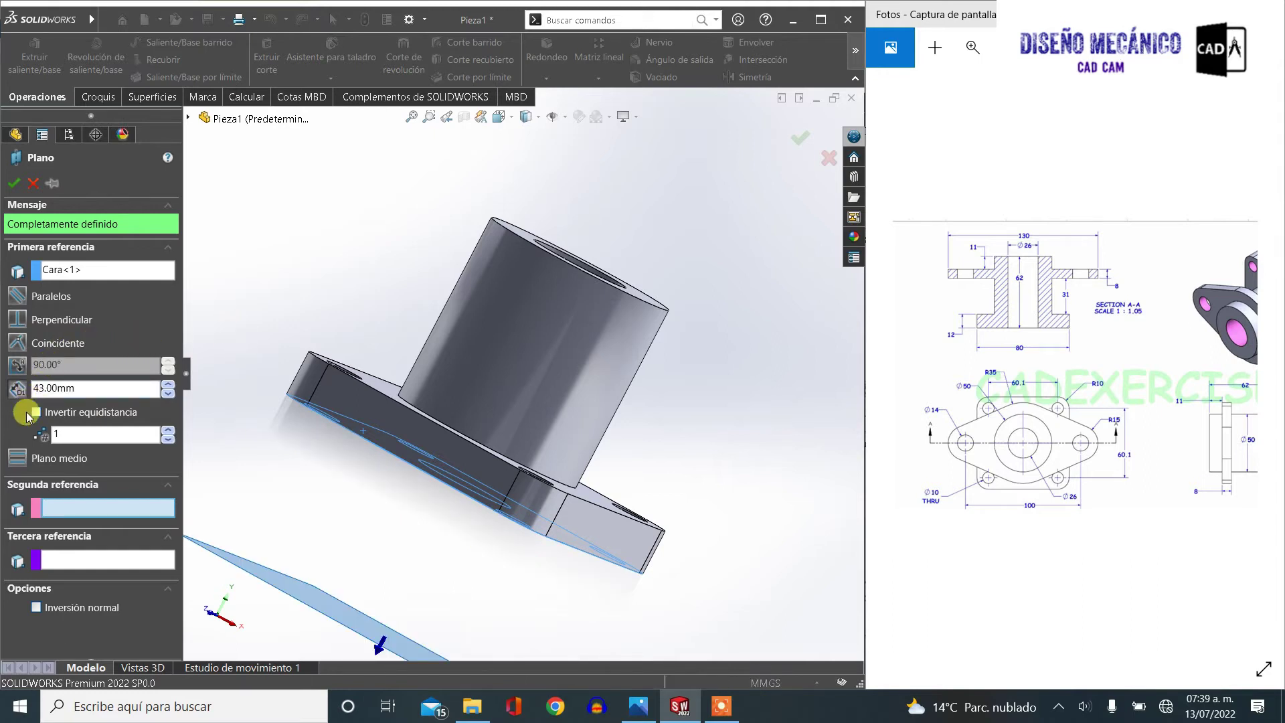
pyautogui.click(37, 413)
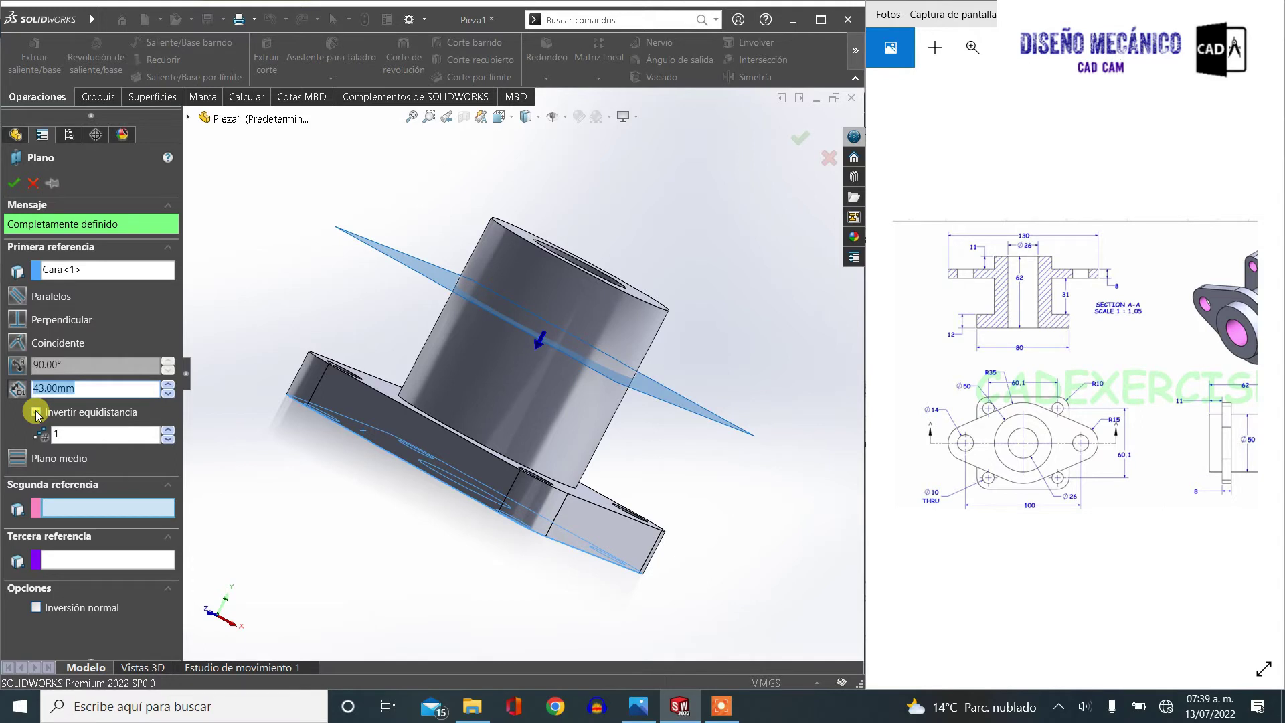
pyautogui.click(13, 183)
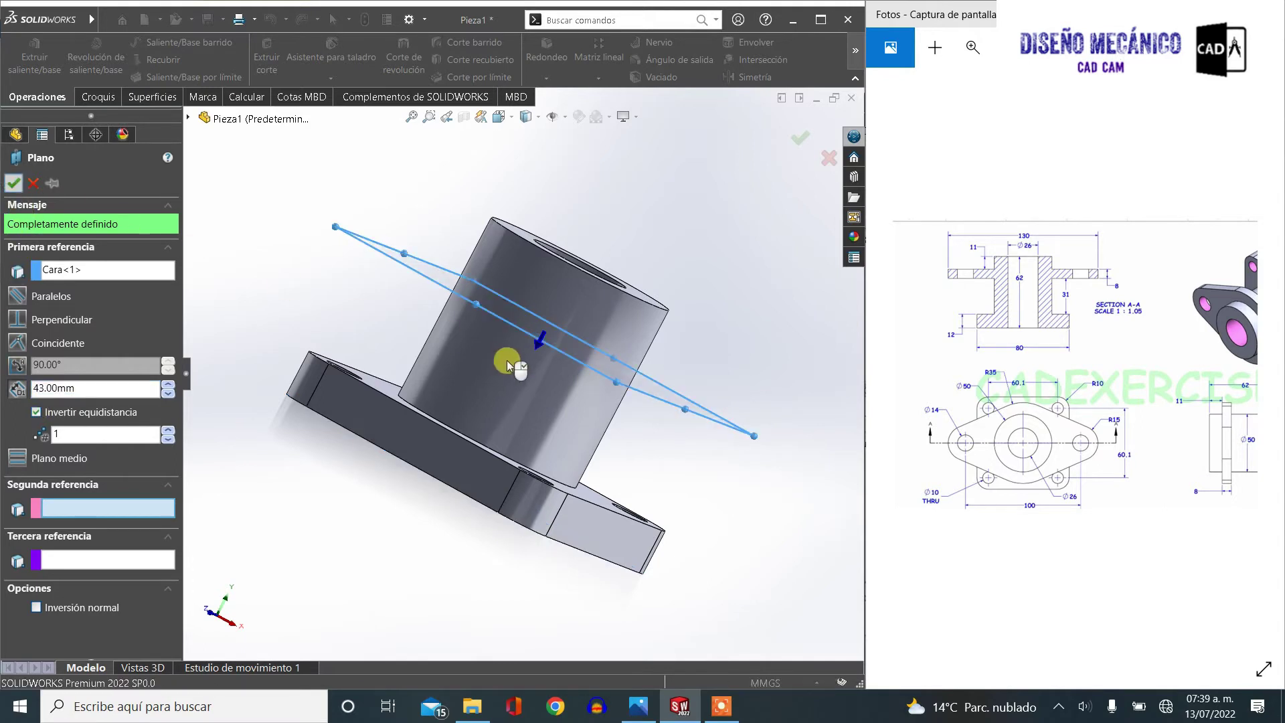
pyautogui.moveTo(394, 386)
pyautogui.mouseDown(button='middle')
pyautogui.moveTo(410, 333)
pyautogui.moveTo(410, 376)
pyautogui.mouseUp(button='middle')
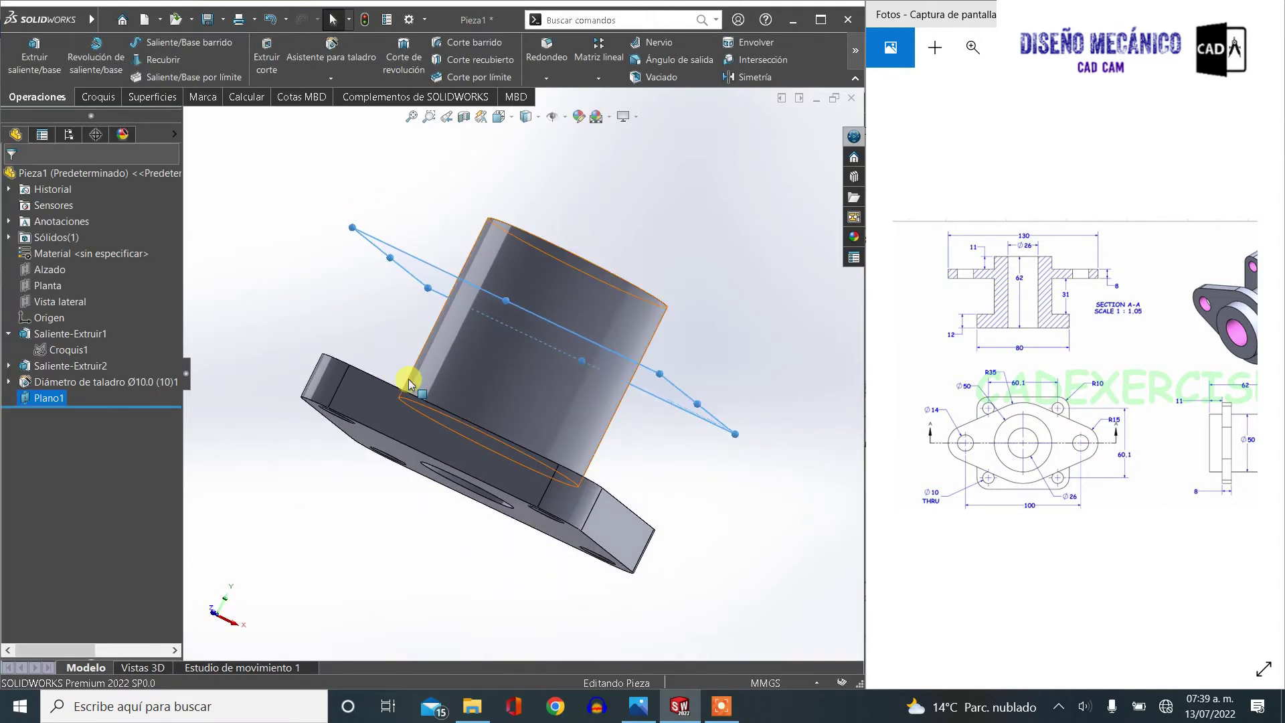
# Open a sketch on Plano1 and draw a circle of about 10.5 mm radius left of the plate
pyautogui.rightClick(412, 273)
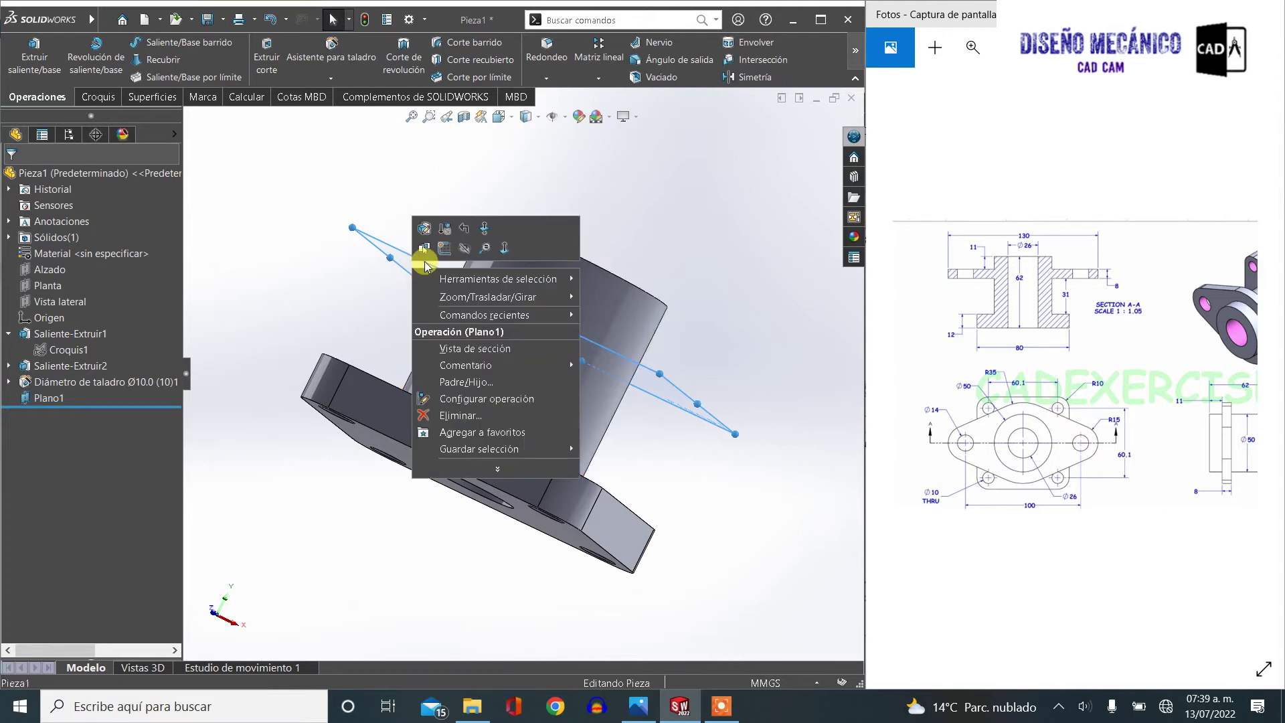
pyautogui.click(441, 249)
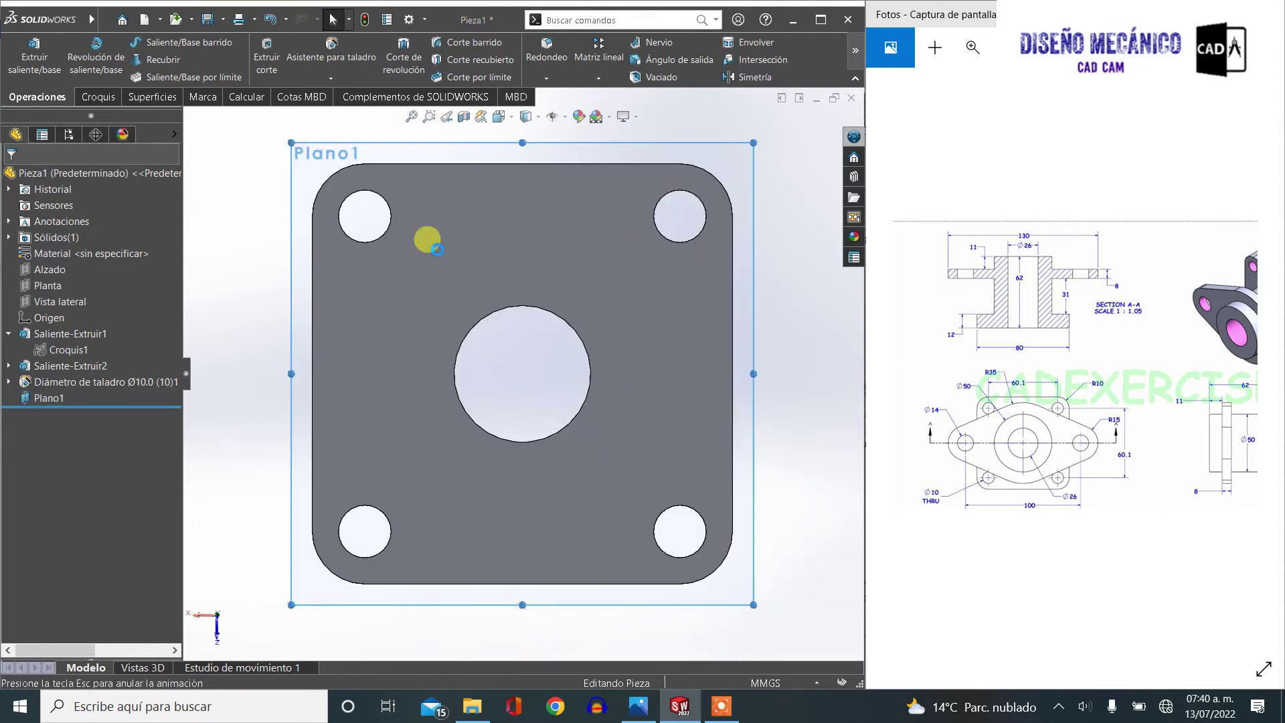
pyautogui.moveTo(1041, 407); pyautogui.dragTo(1052, 406)
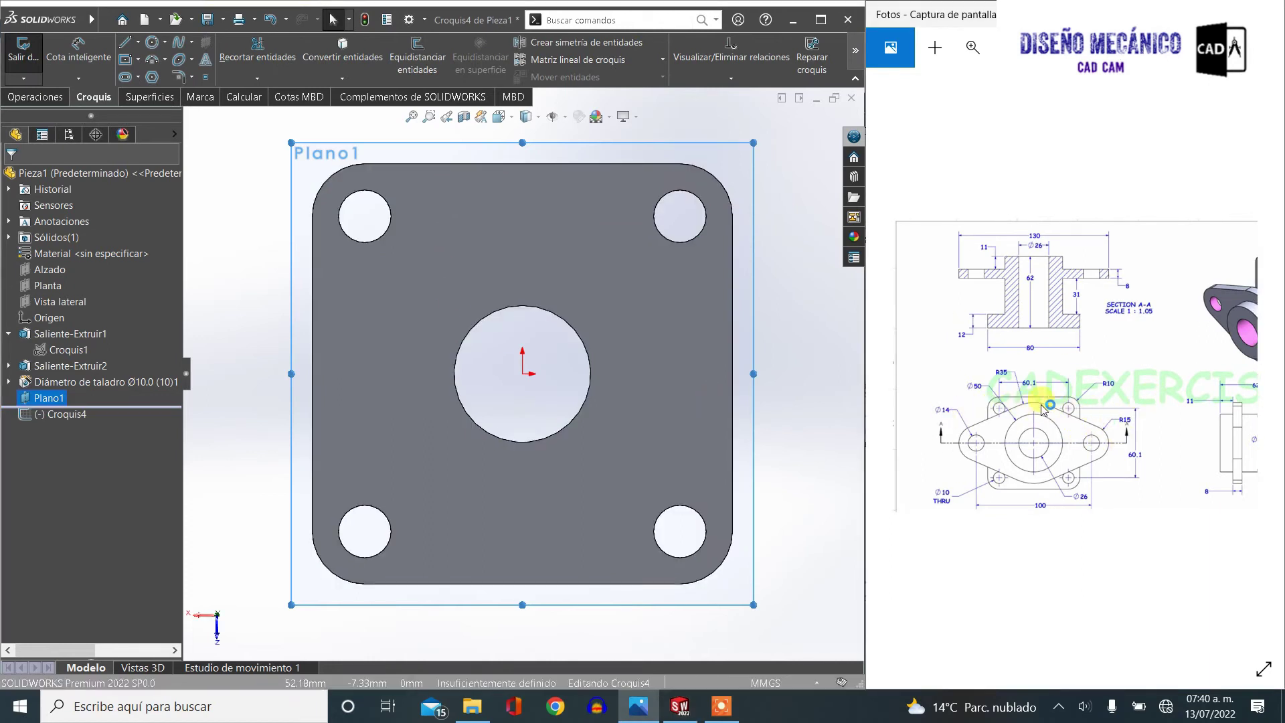
pyautogui.click(154, 45)
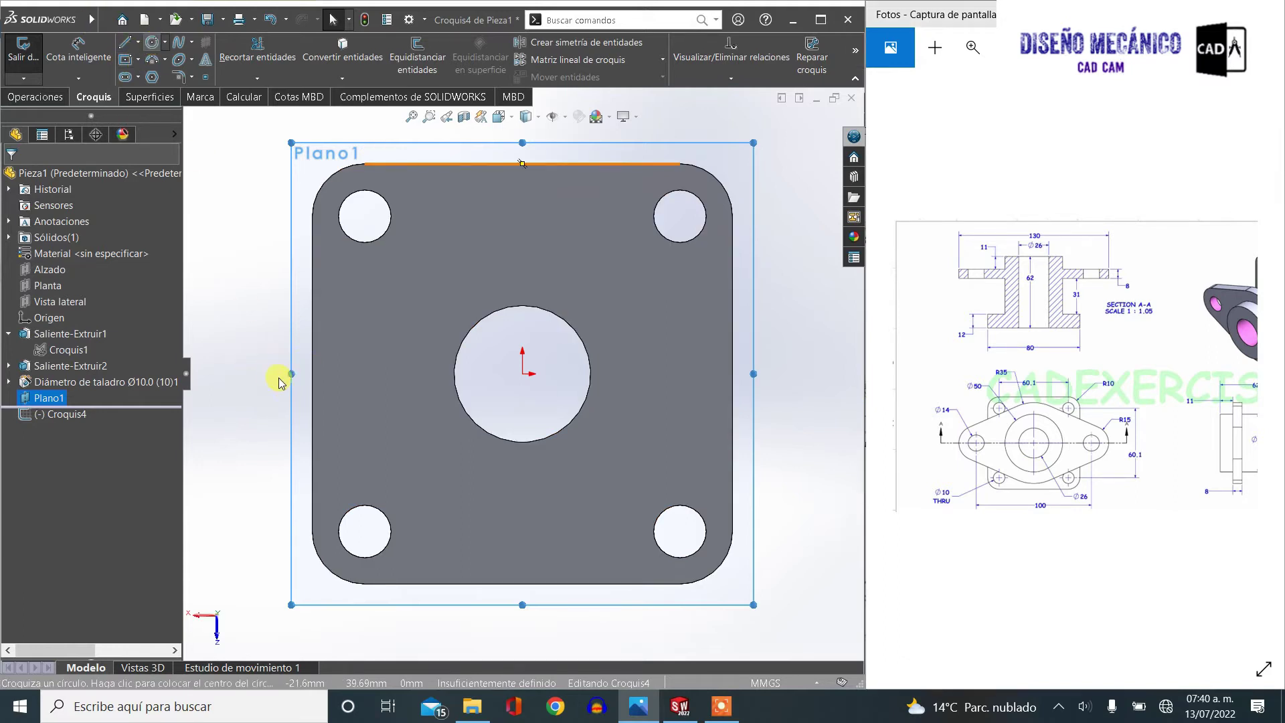
pyautogui.press('z')
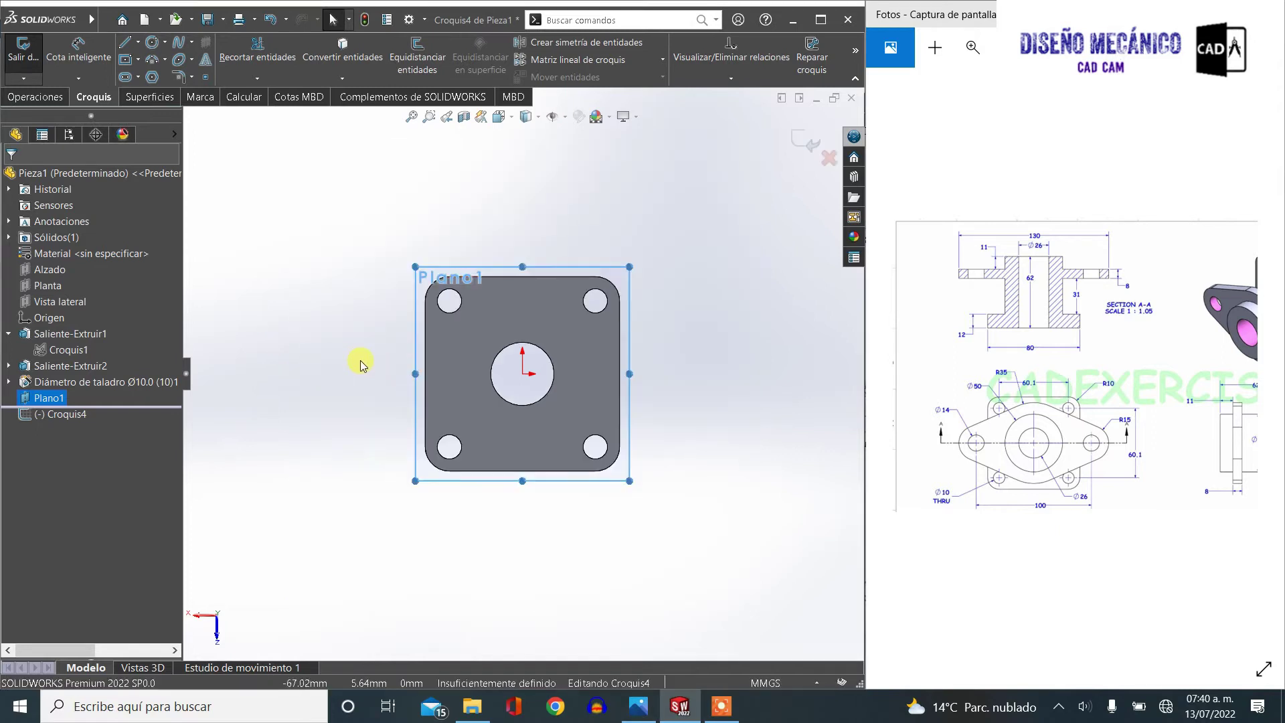
pyautogui.click(152, 42)
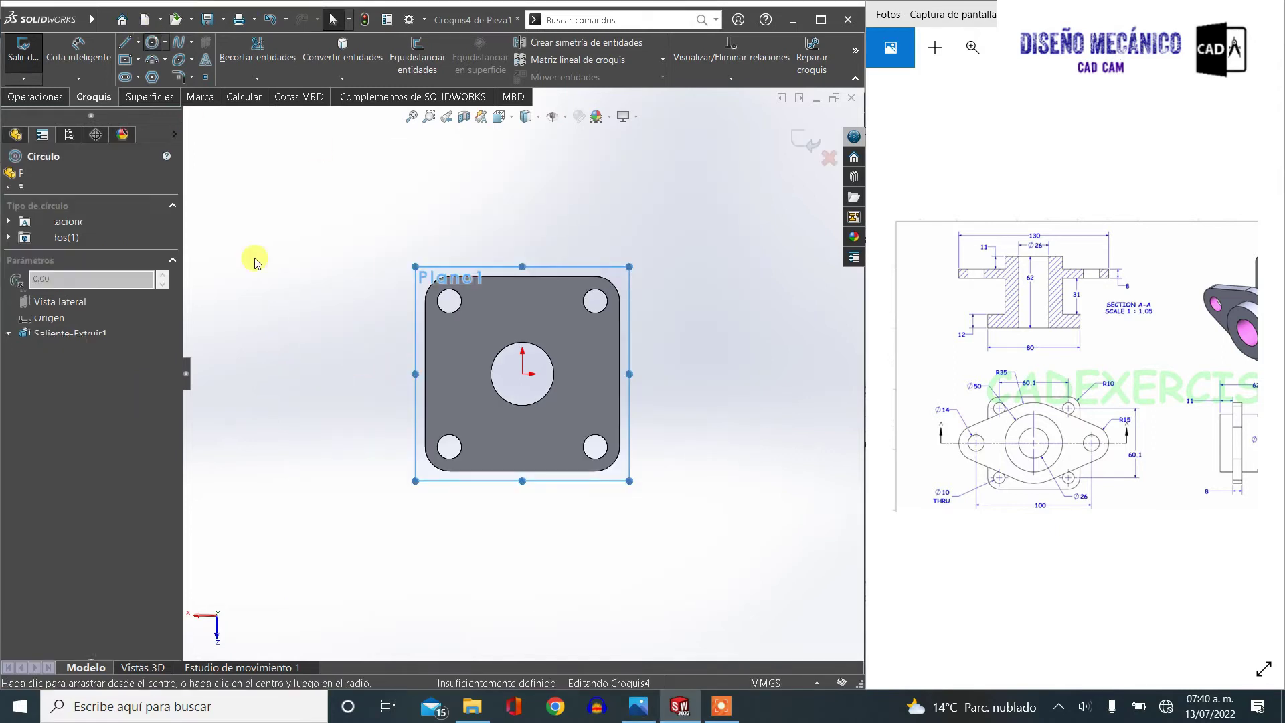
pyautogui.click(388, 373)
pyautogui.click(413, 374)
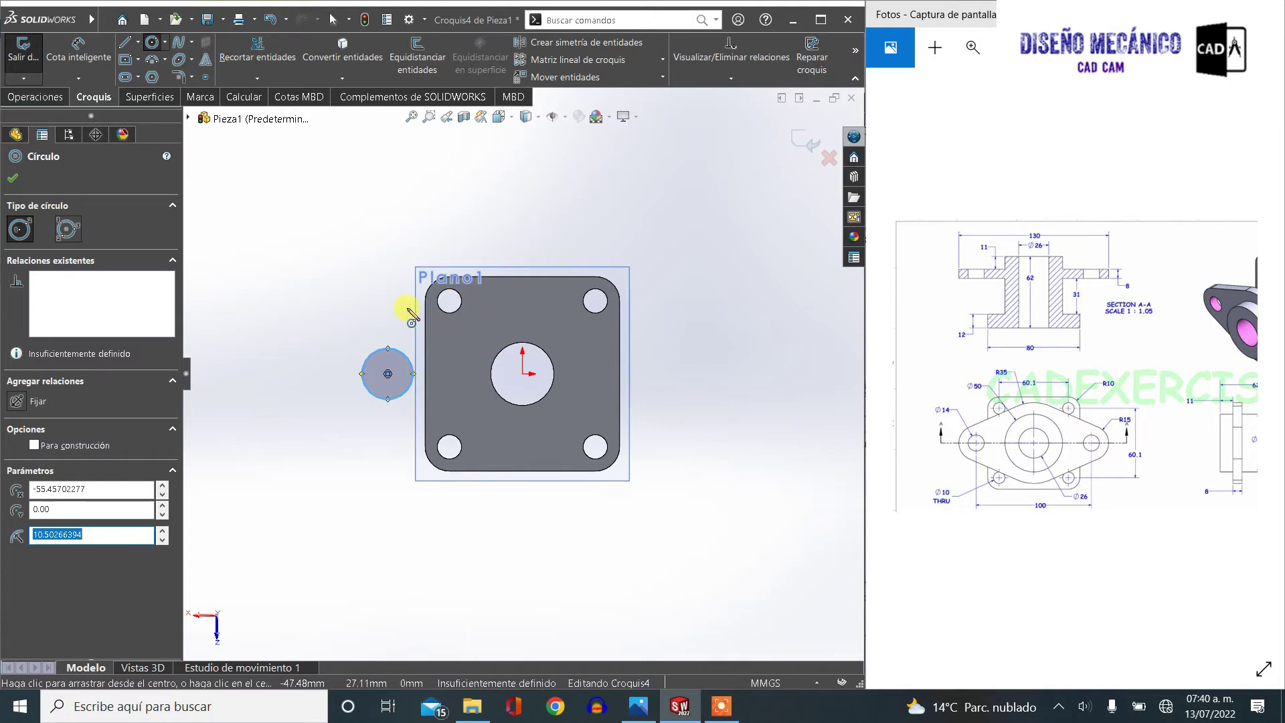
# Draw a large circle centred on the plate origin
pyautogui.click(523, 373)
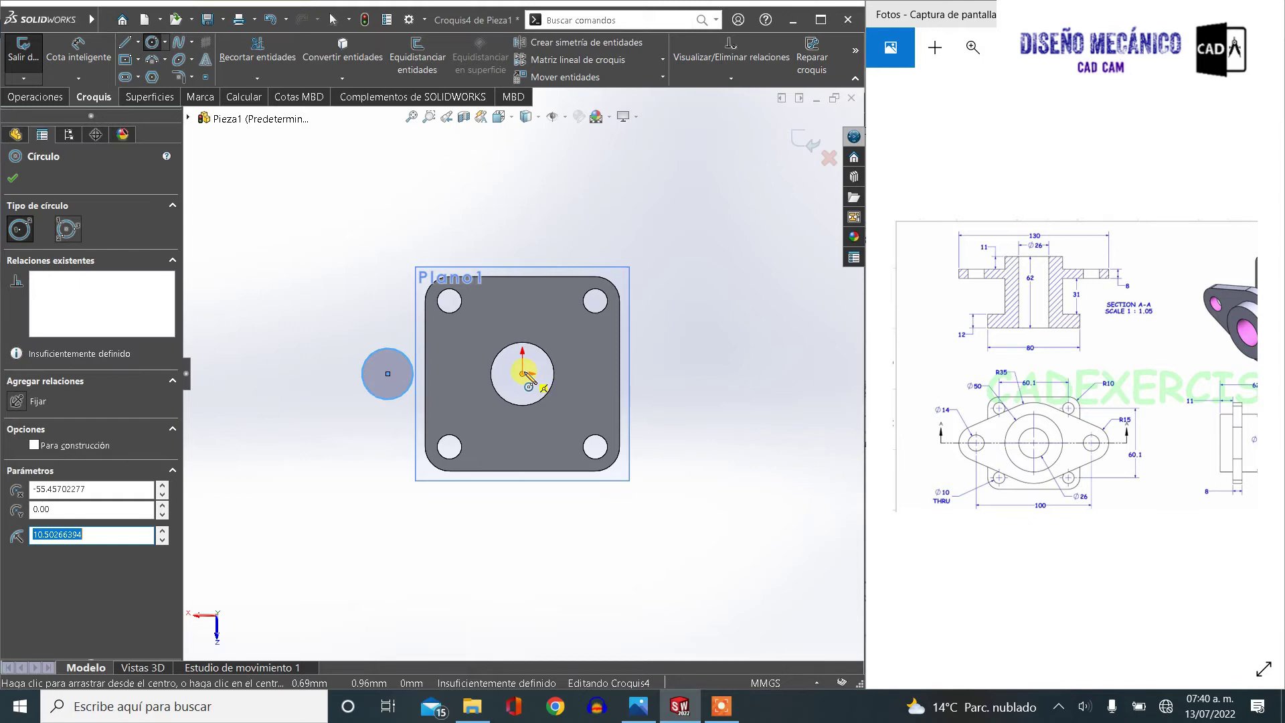
pyautogui.click(523, 373)
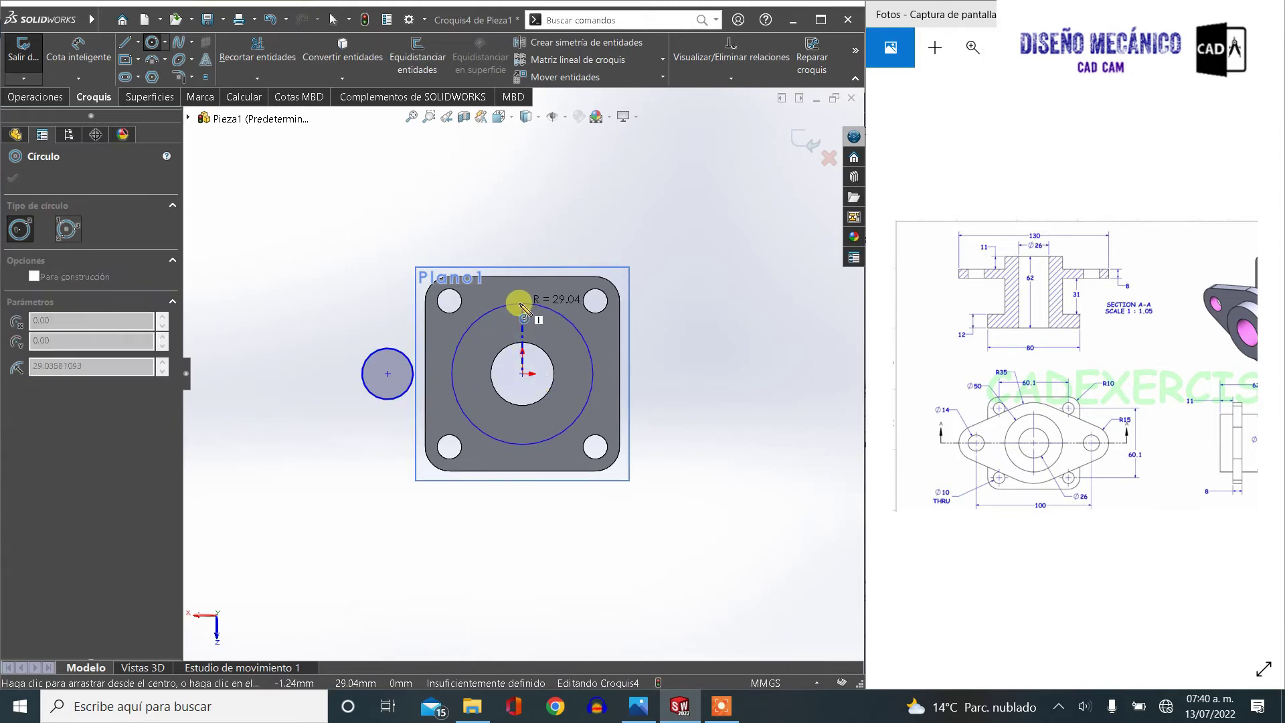
pyautogui.click(522, 305)
pyautogui.click(521, 305)
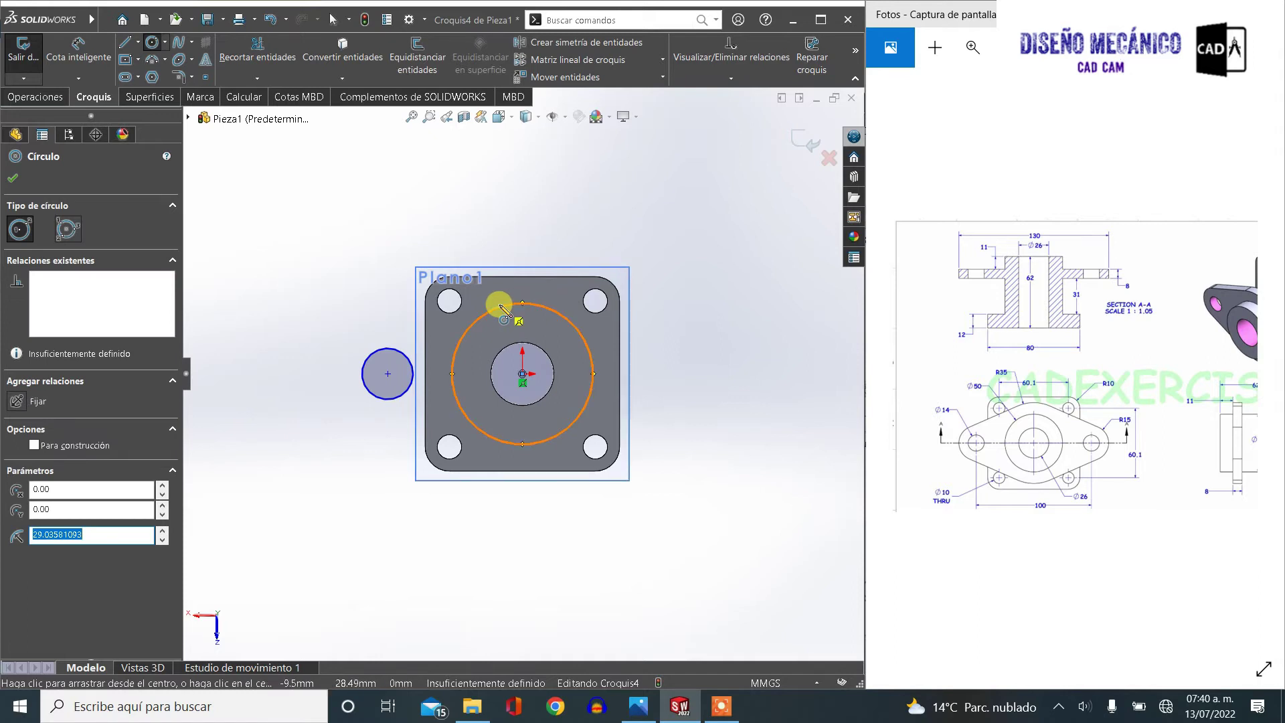
pyautogui.press('Escape')
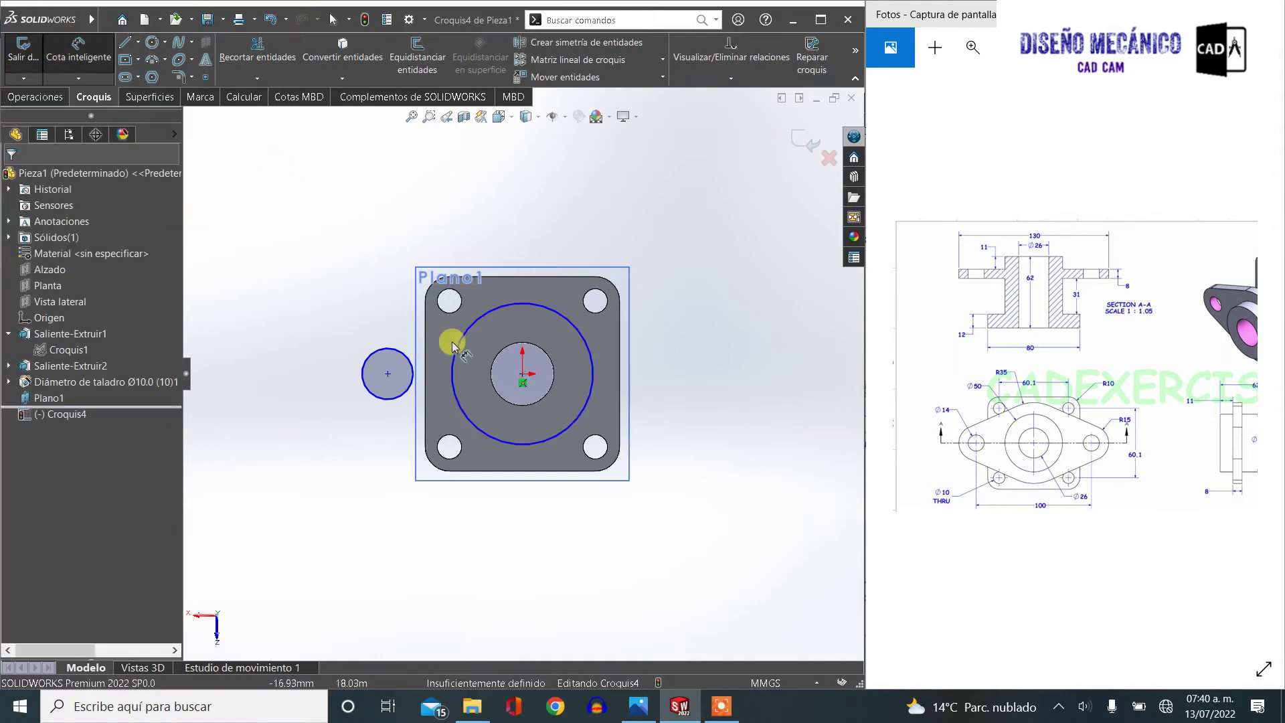
# Dimension the small side circle to Ø30 and the large centre circle to Ø70
pyautogui.click(384, 407)
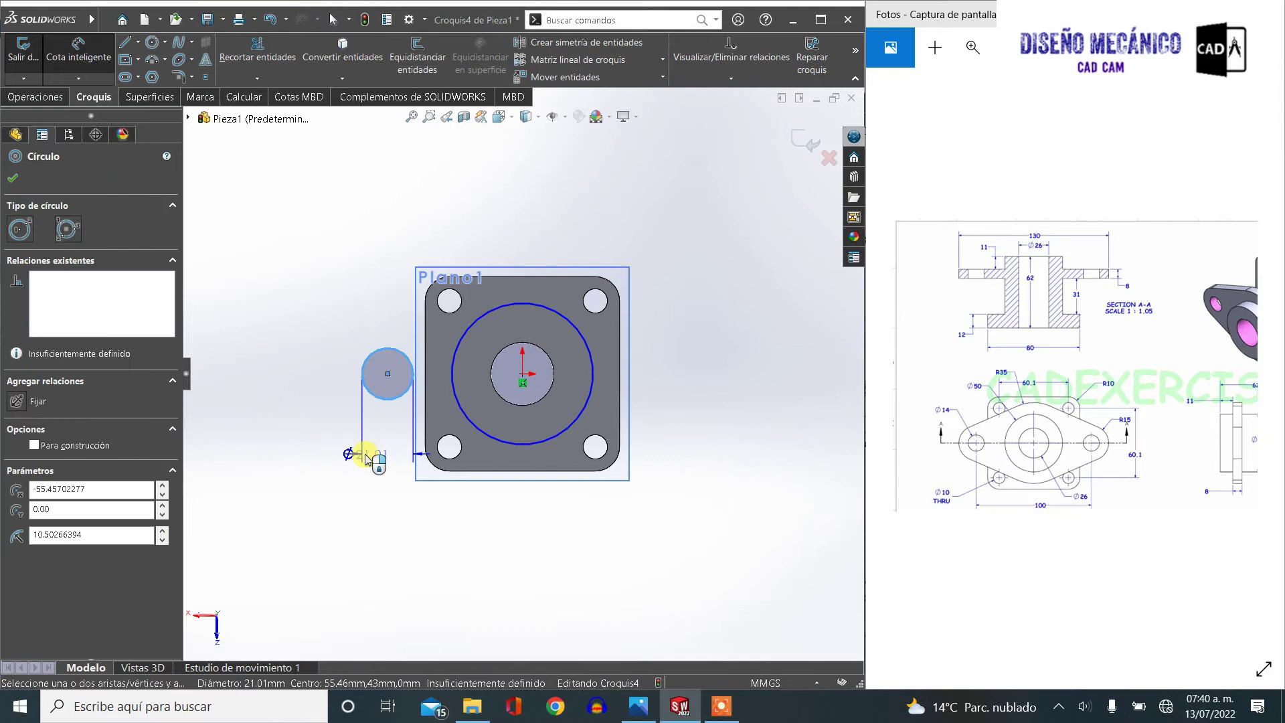
pyautogui.click(364, 454)
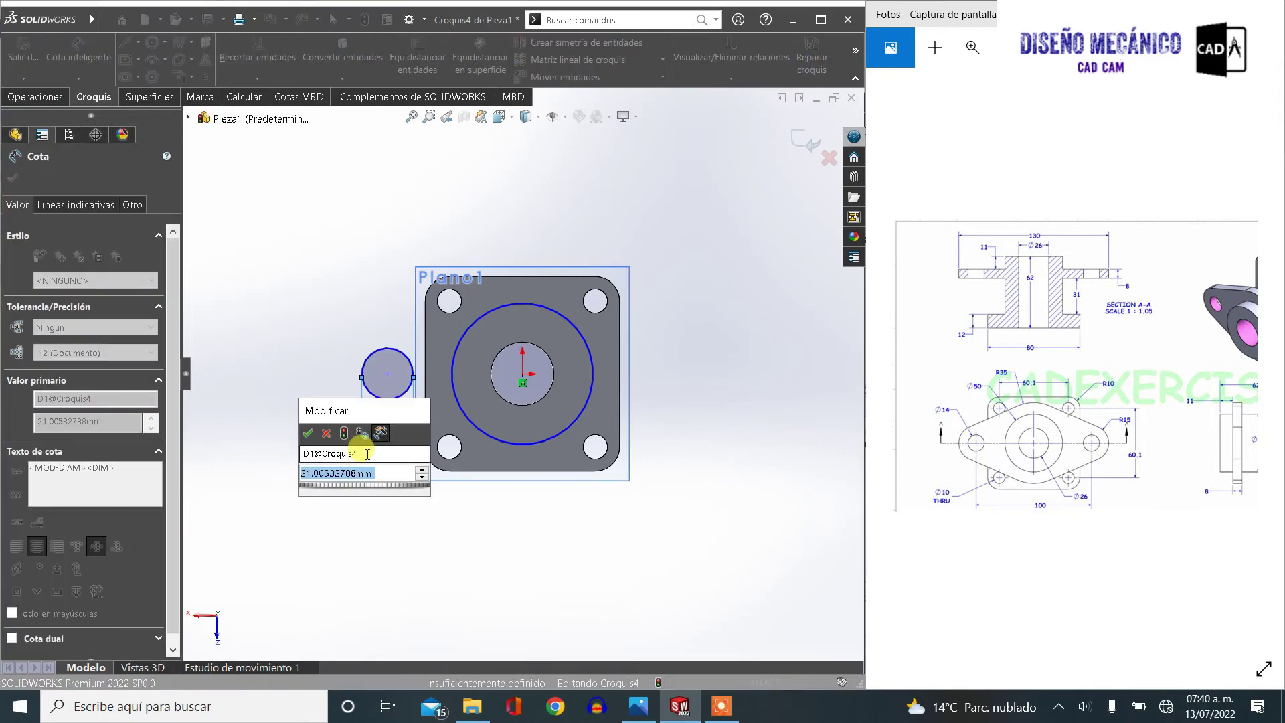
pyautogui.write('30')
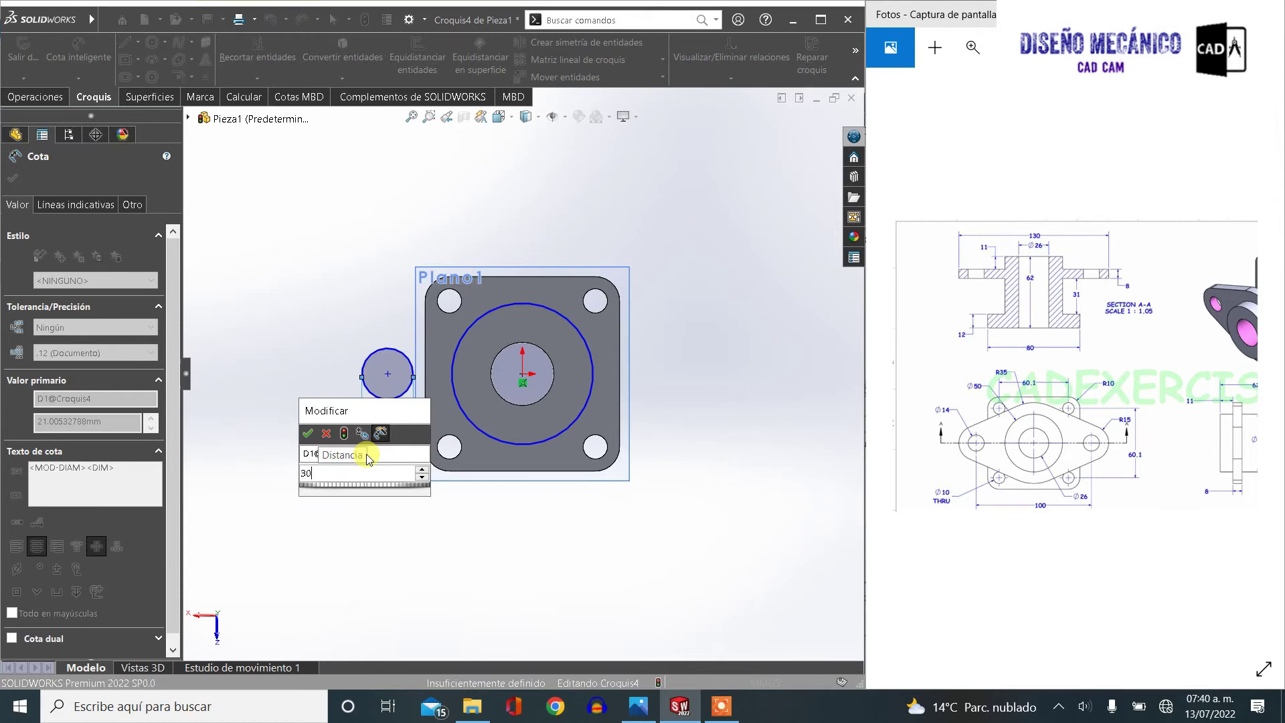
pyautogui.press('Return')
pyautogui.click(534, 432)
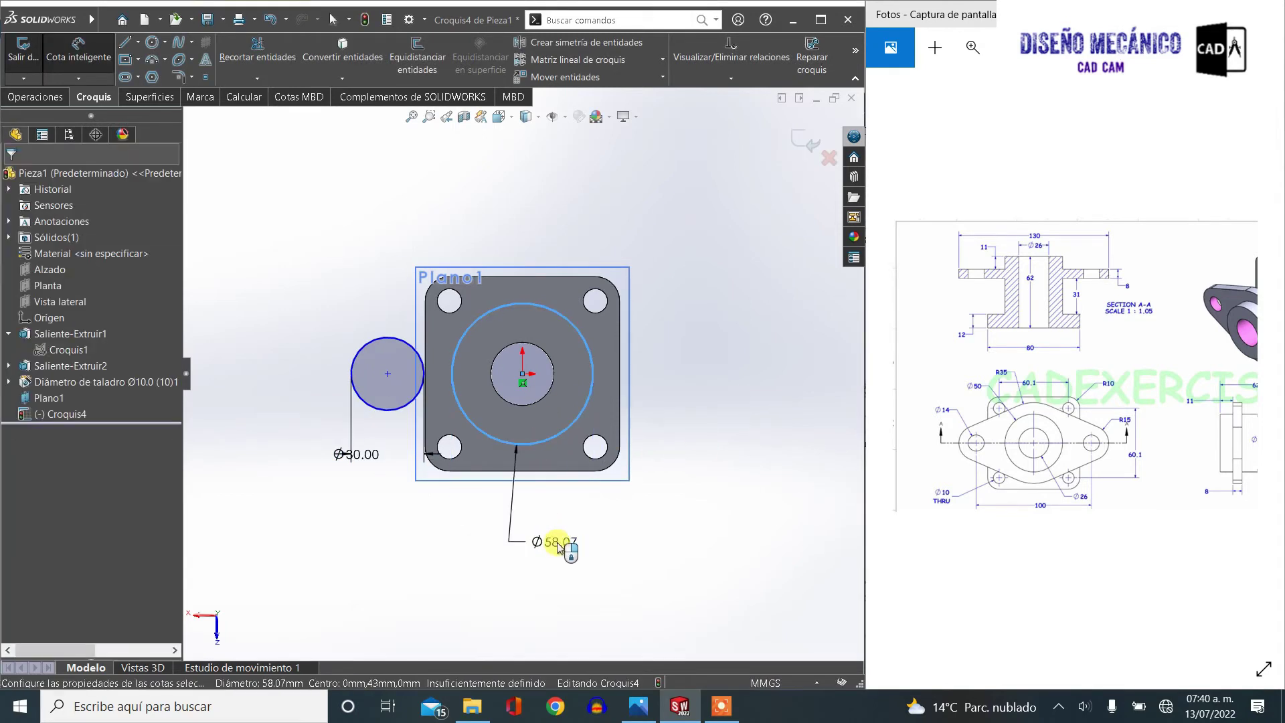
pyautogui.click(556, 546)
pyautogui.write('70')
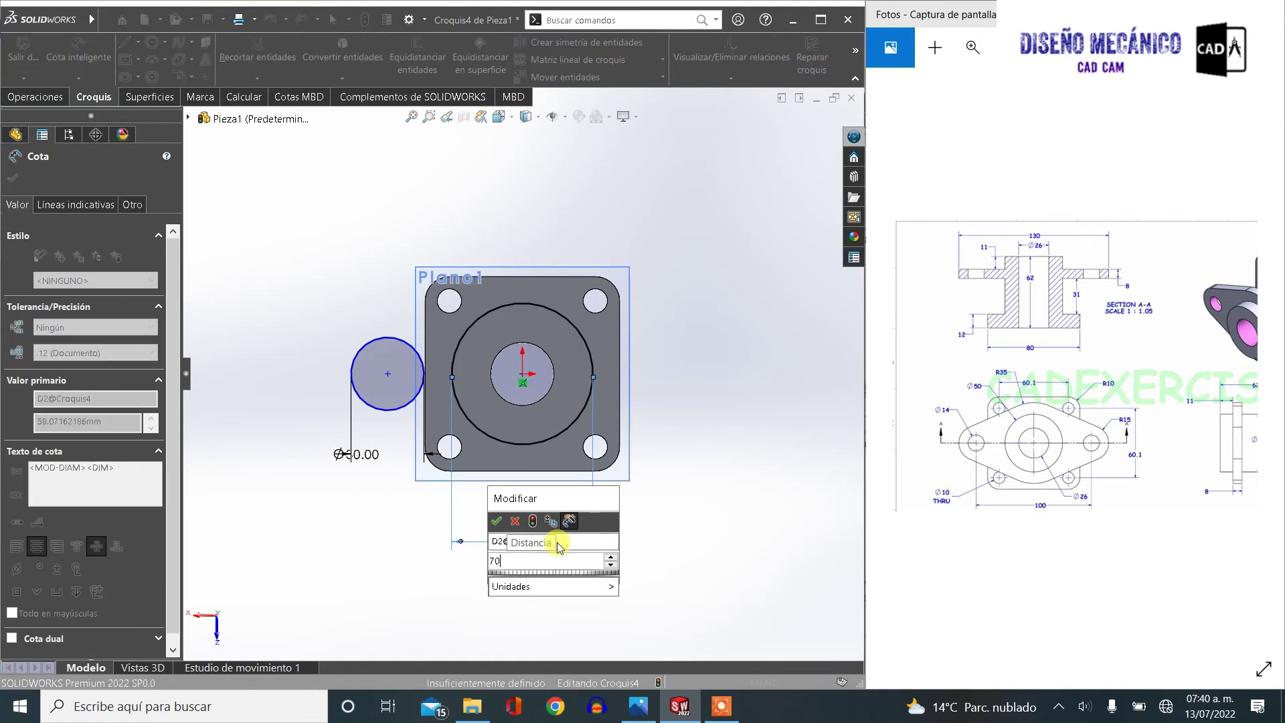
pyautogui.press('Return')
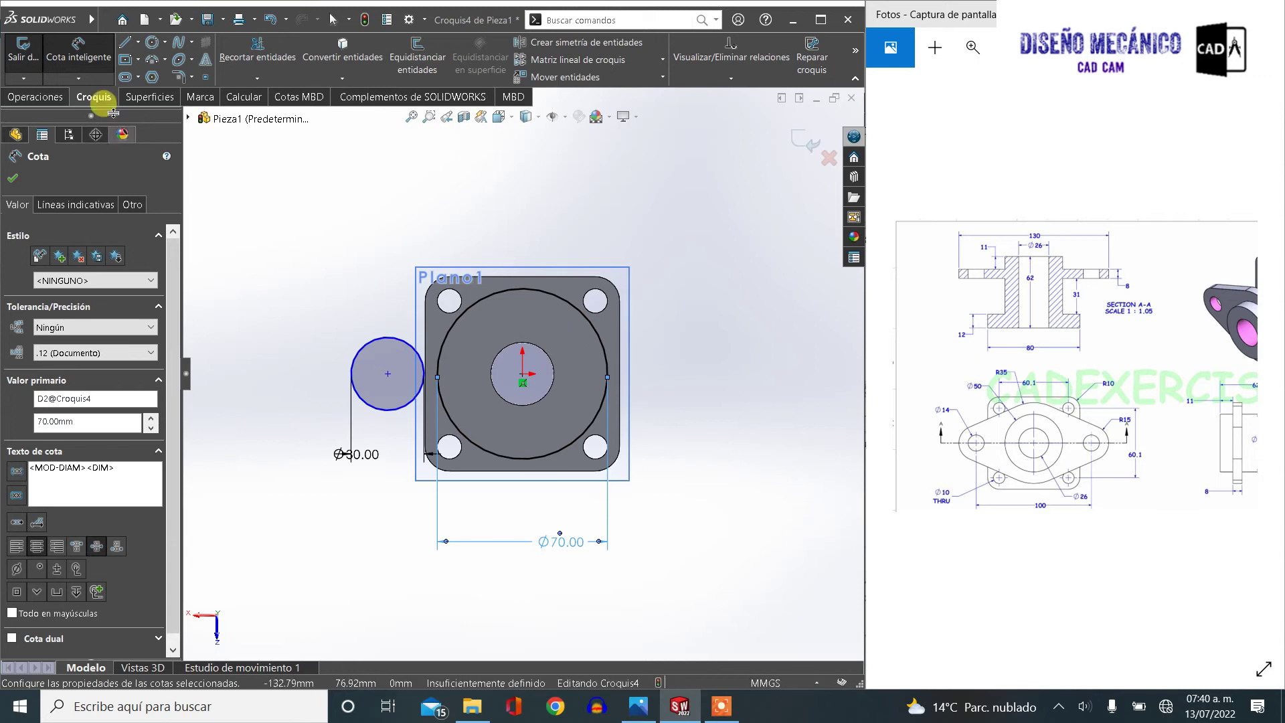
# Set the two circle centres 50 mm apart and align them horizontally
pyautogui.click(526, 376)
pyautogui.click(389, 375)
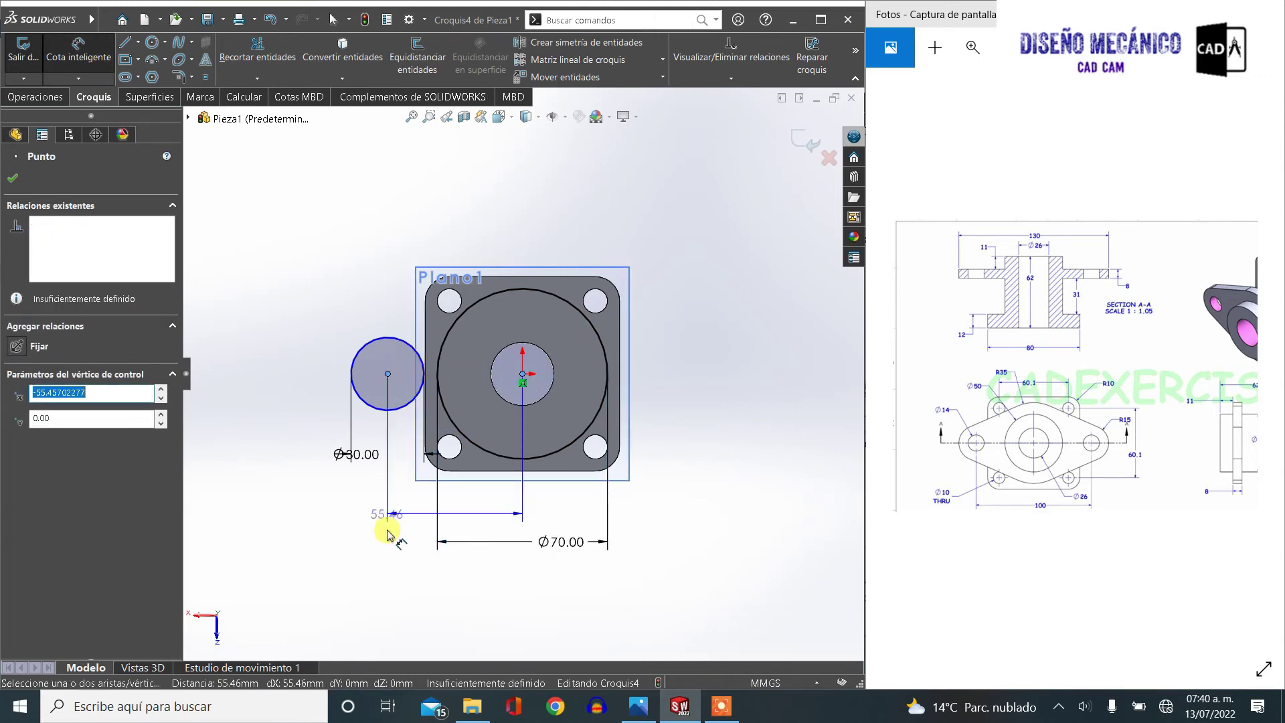
pyautogui.click(425, 576)
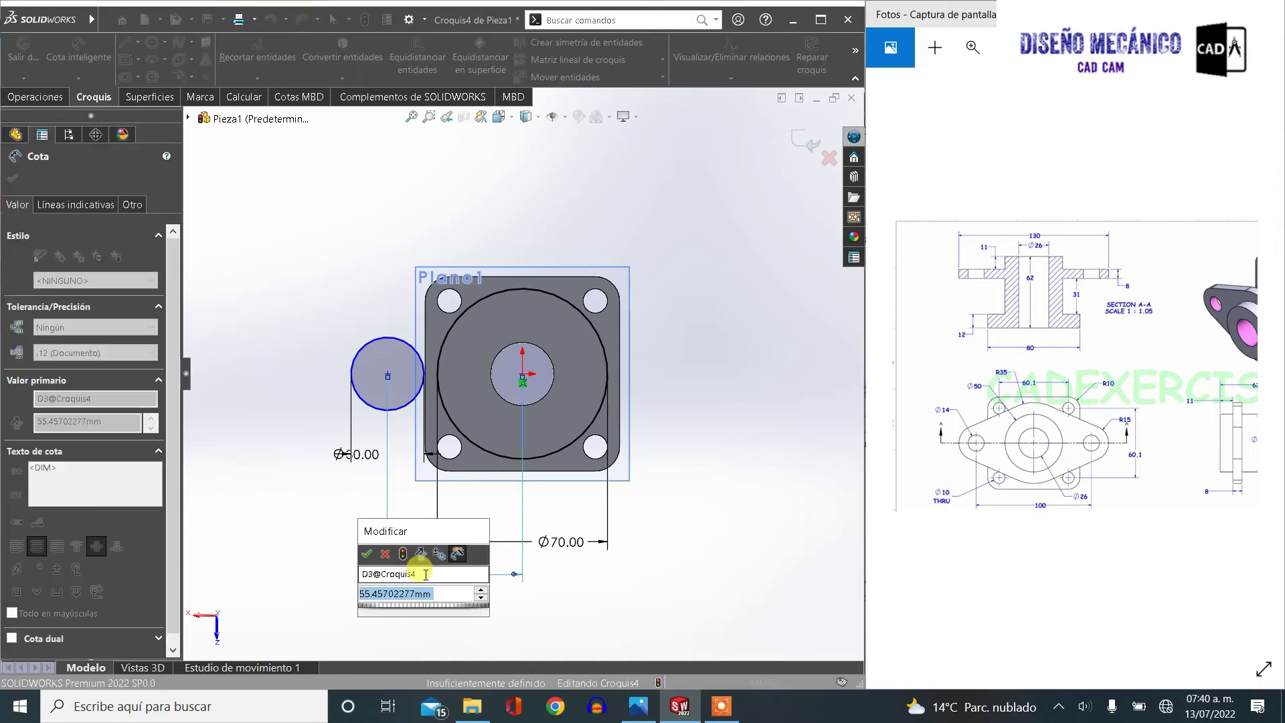
pyautogui.write('50')
pyautogui.press('Return')
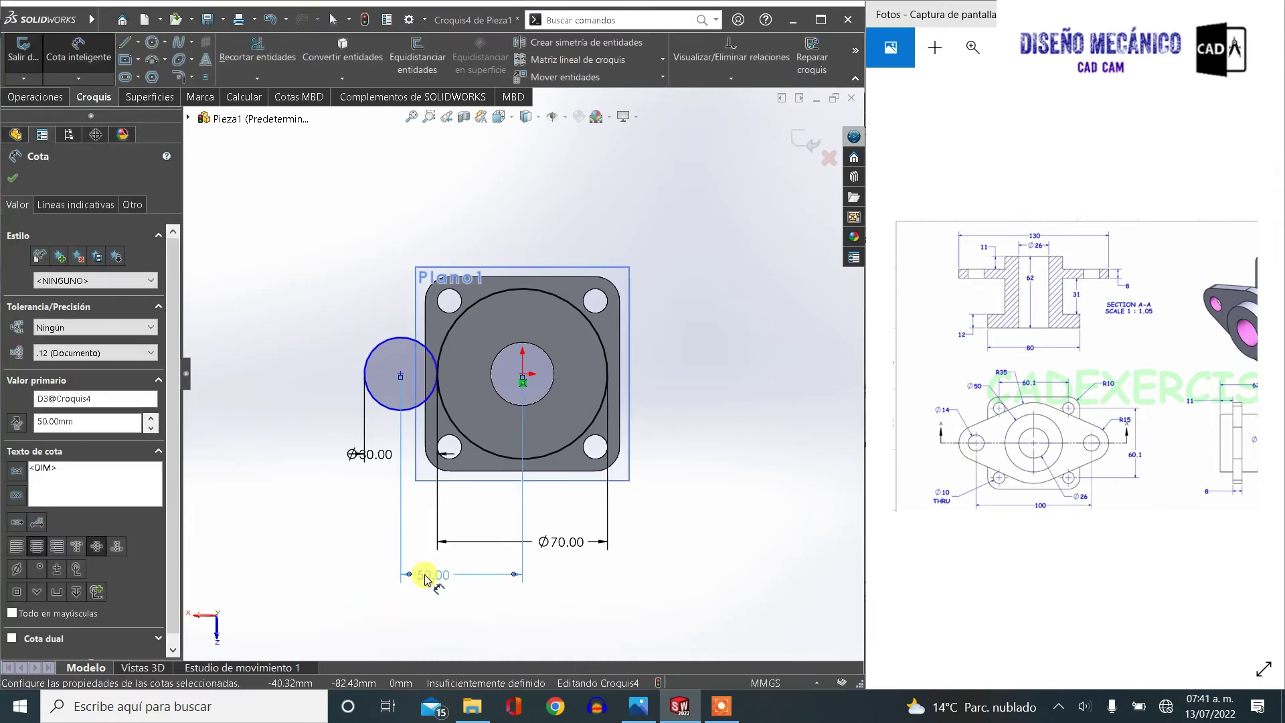
pyautogui.press('Escape')
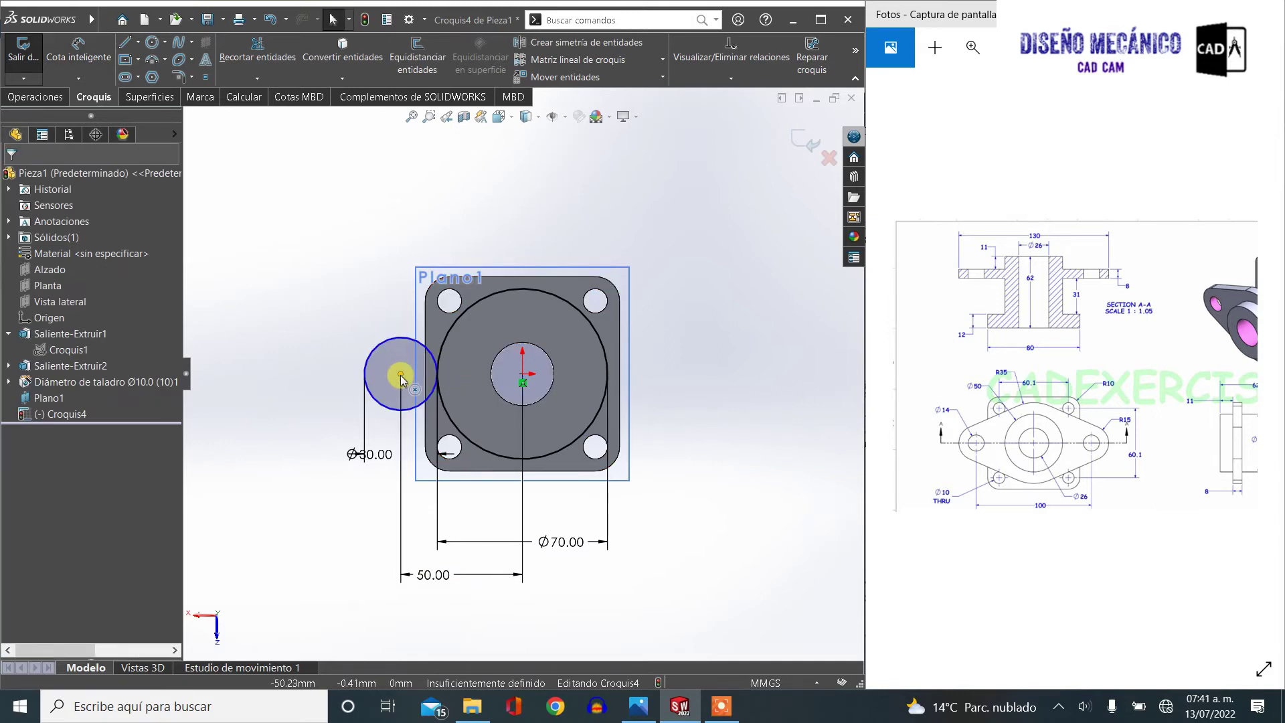
pyautogui.click(400, 374)
pyautogui.keyDown('ctrl'); pyautogui.click(523, 374); pyautogui.keyUp('ctrl')
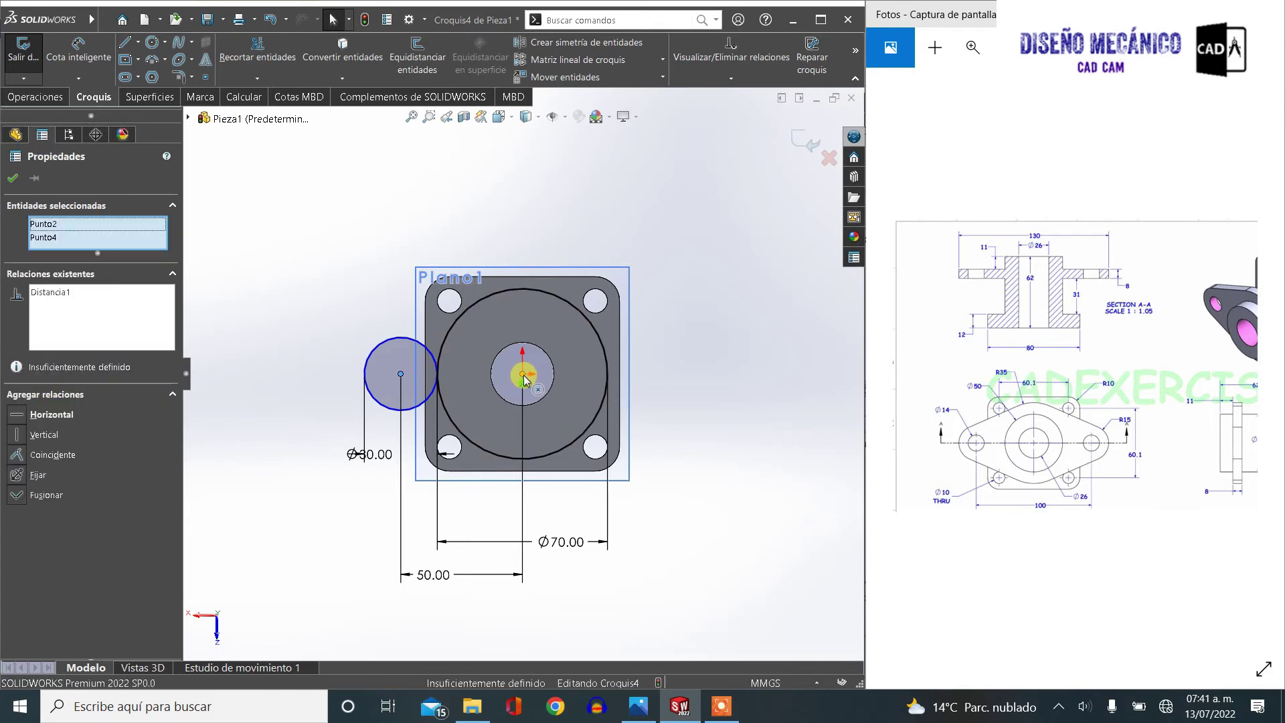
pyautogui.click(564, 320)
pyautogui.click(683, 451)
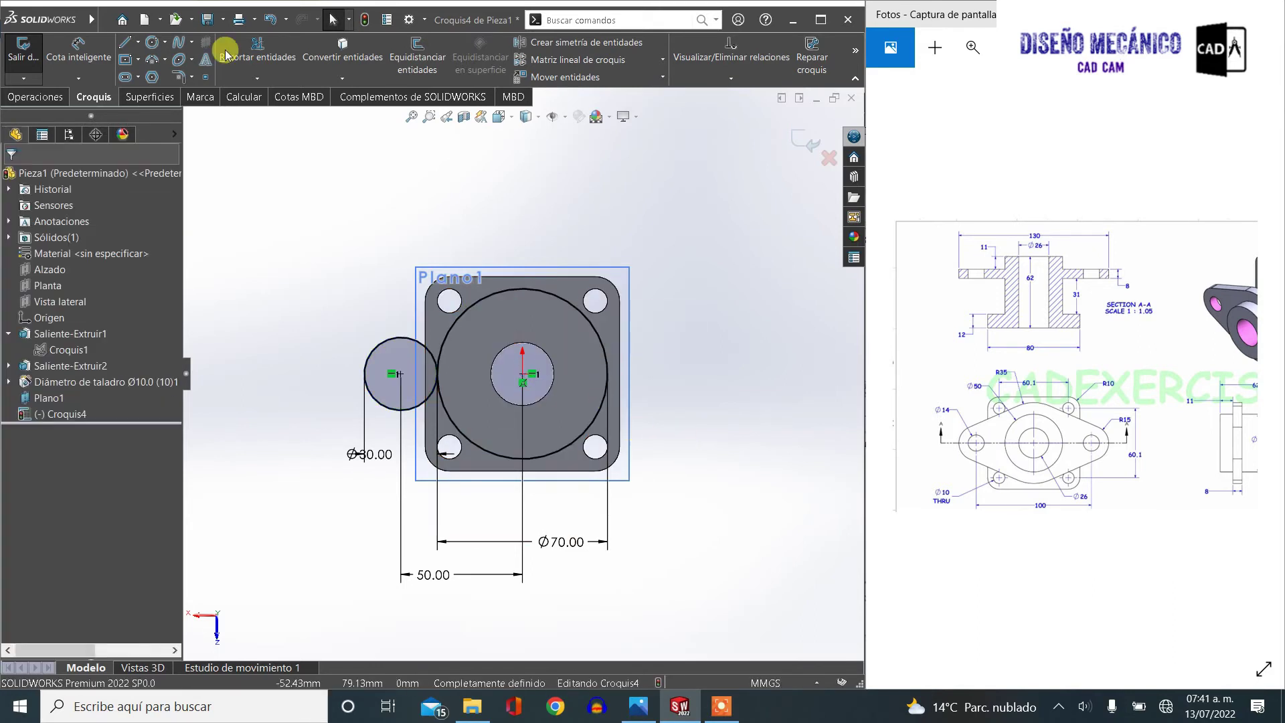
# Draw two diagonal lines, one above and one below the small left circle
pyautogui.click(125, 43)
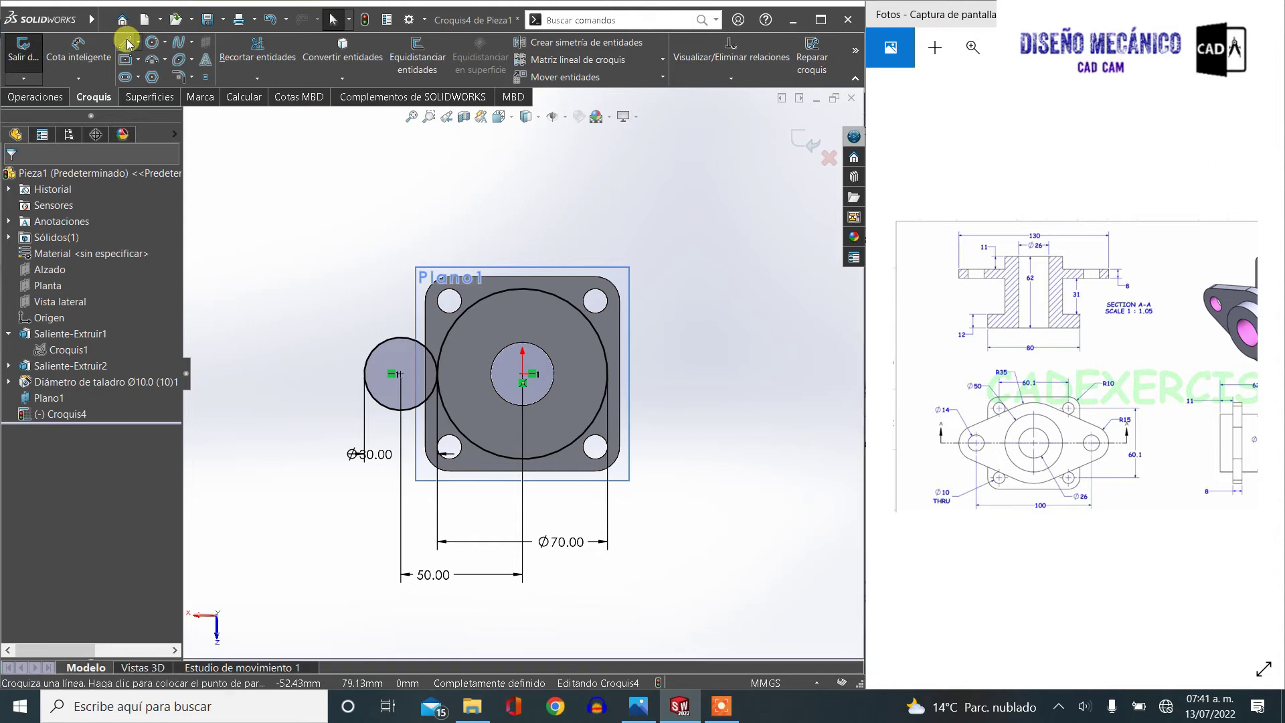
pyautogui.click(335, 338)
pyautogui.click(545, 250)
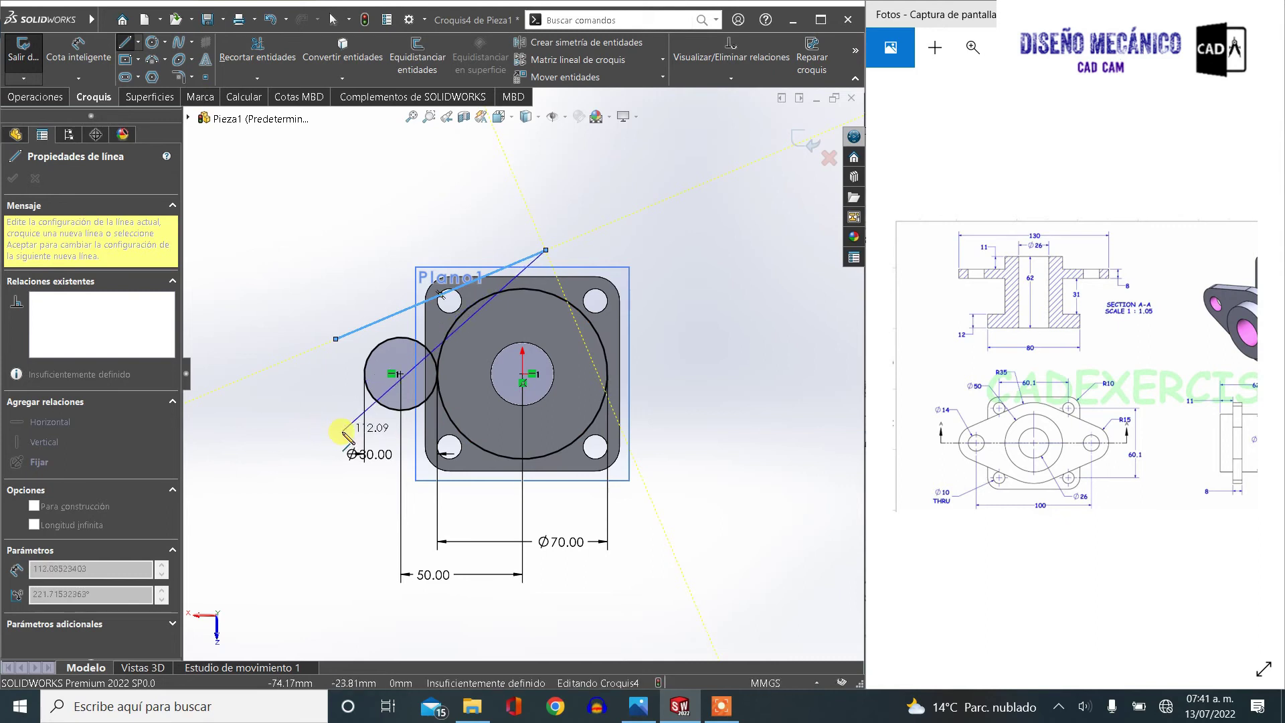
pyautogui.press('Escape')
pyautogui.press('l')
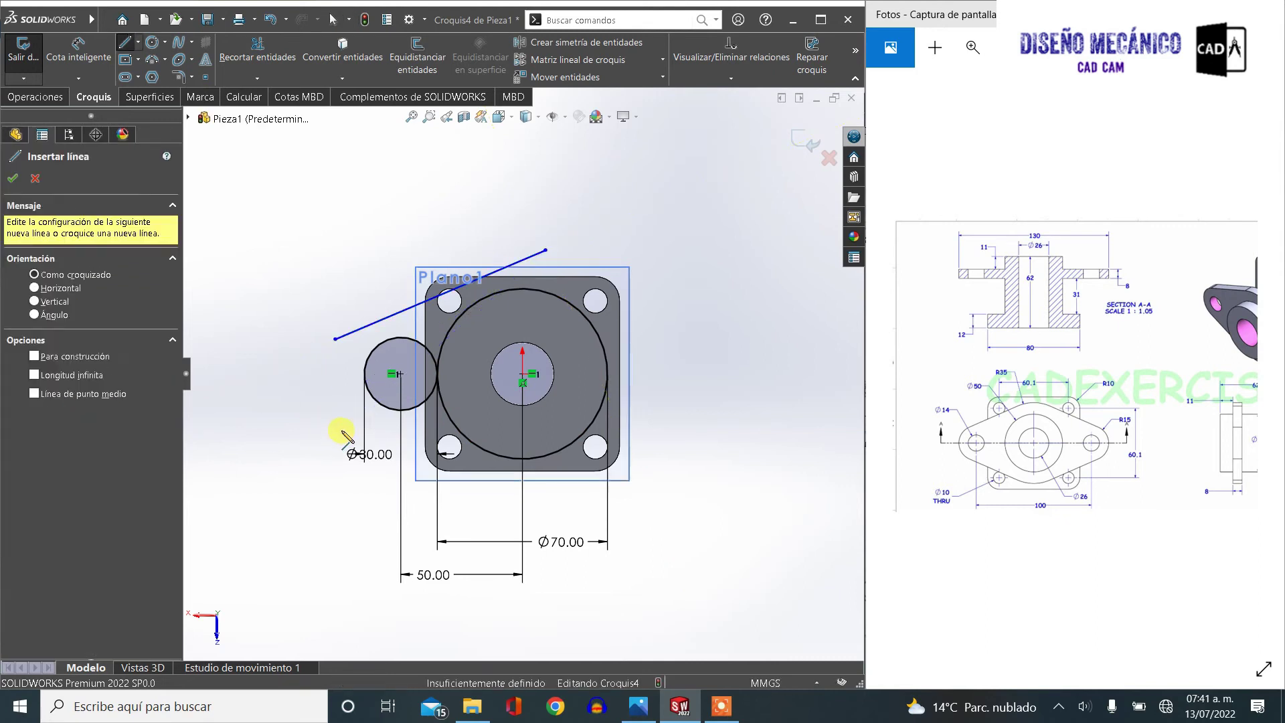
pyautogui.click(324, 405)
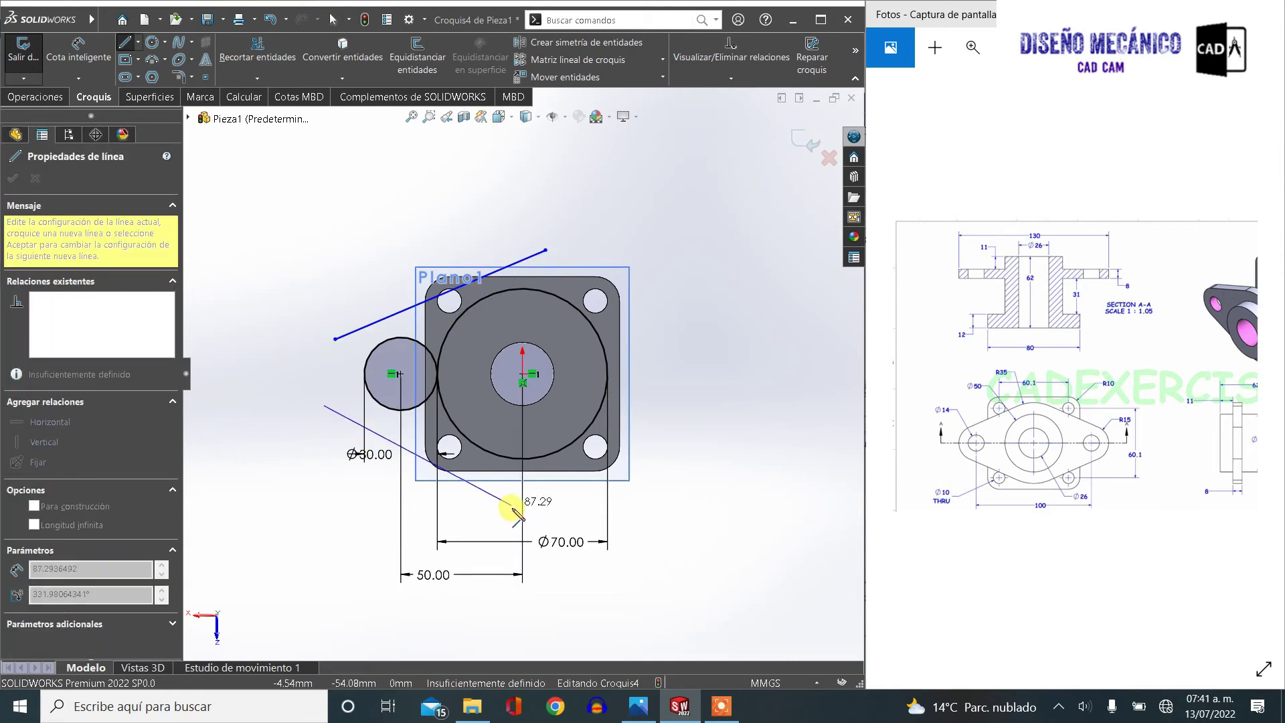
pyautogui.click(513, 510)
pyautogui.press('Escape')
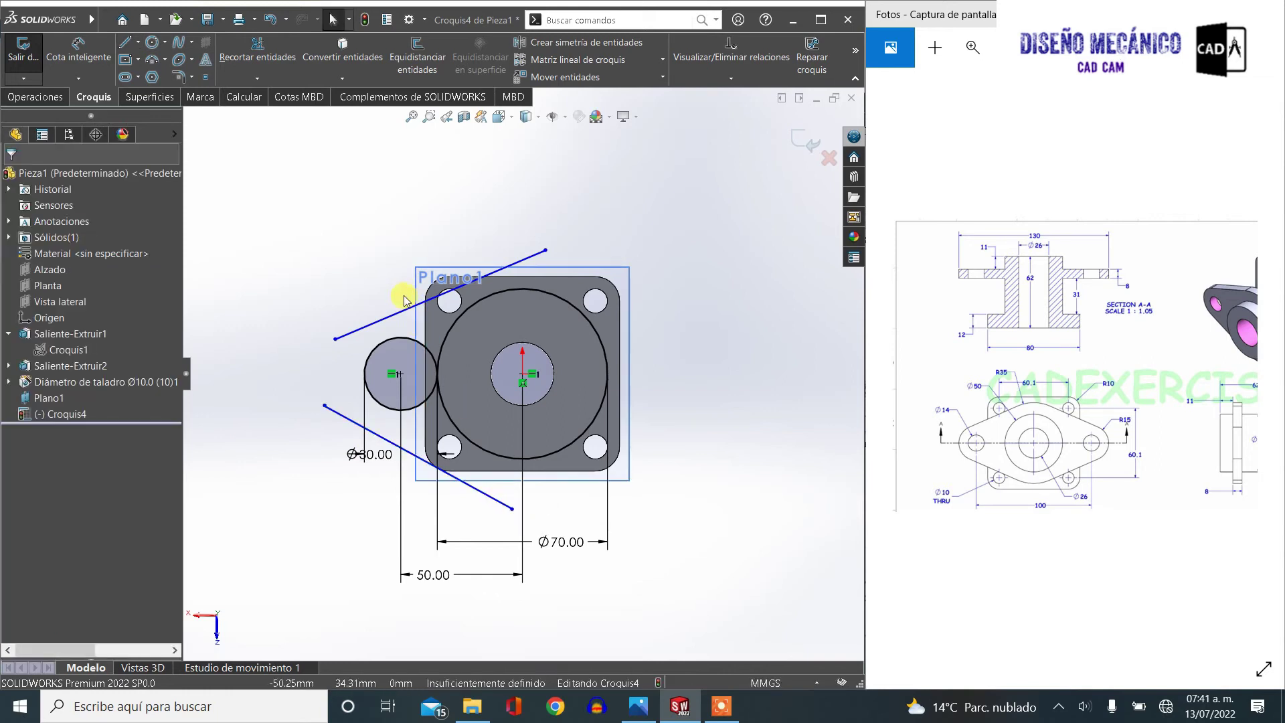
pyautogui.scroll(-2, 468, 301)
pyautogui.scroll(-2, 517, 320)
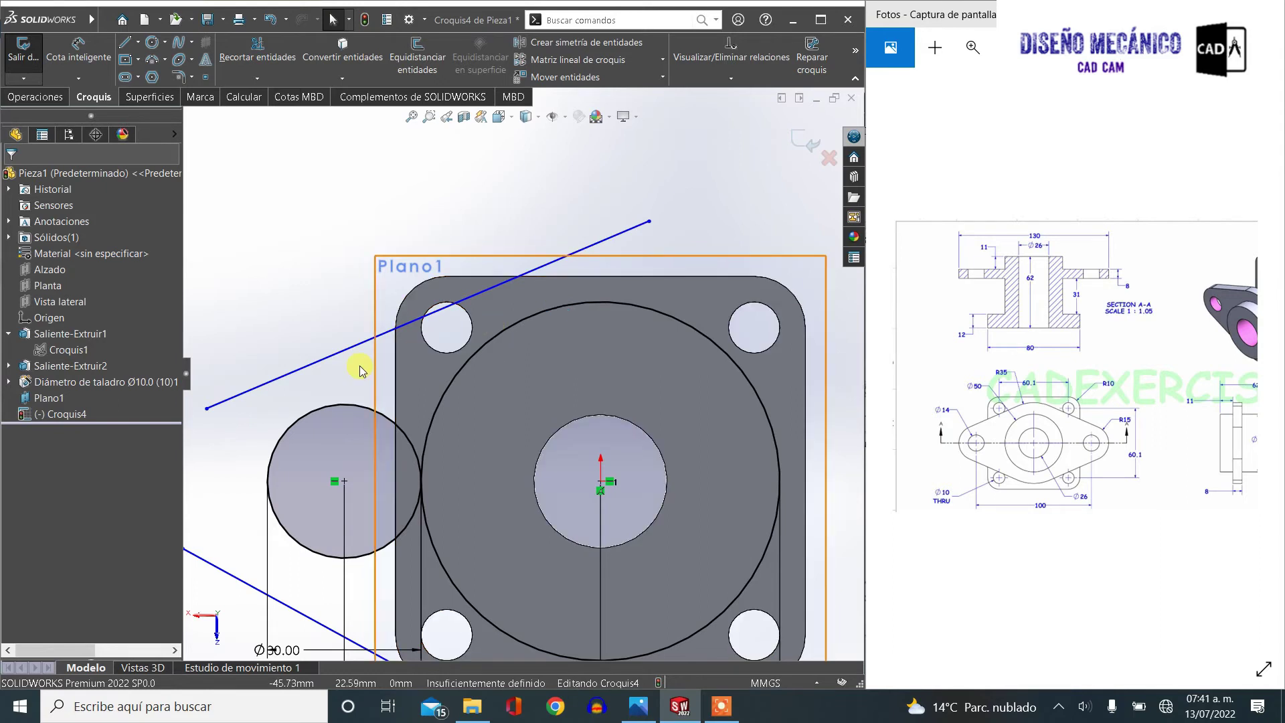
# Make the upper line tangent to the Ø30 circle and the Ø70 circle
pyautogui.click(318, 418)
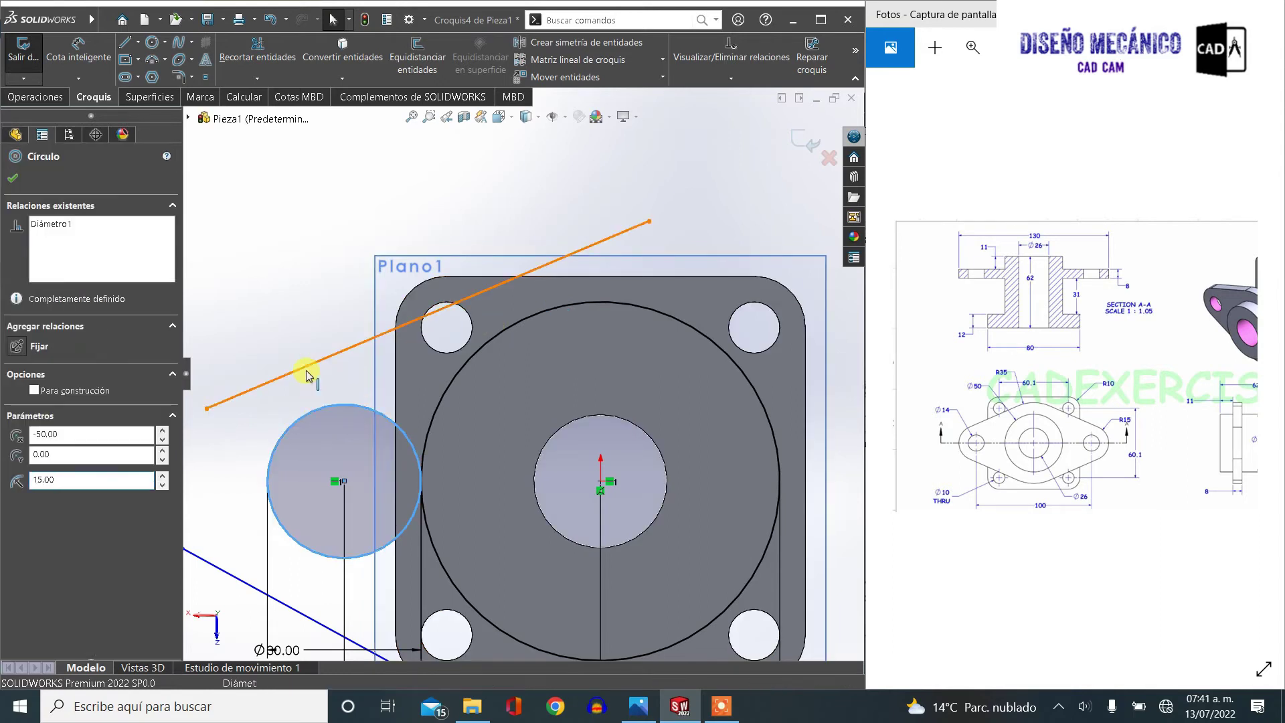
pyautogui.keyDown('ctrl'); pyautogui.click(307, 365); pyautogui.keyUp('ctrl')
pyautogui.click(345, 311)
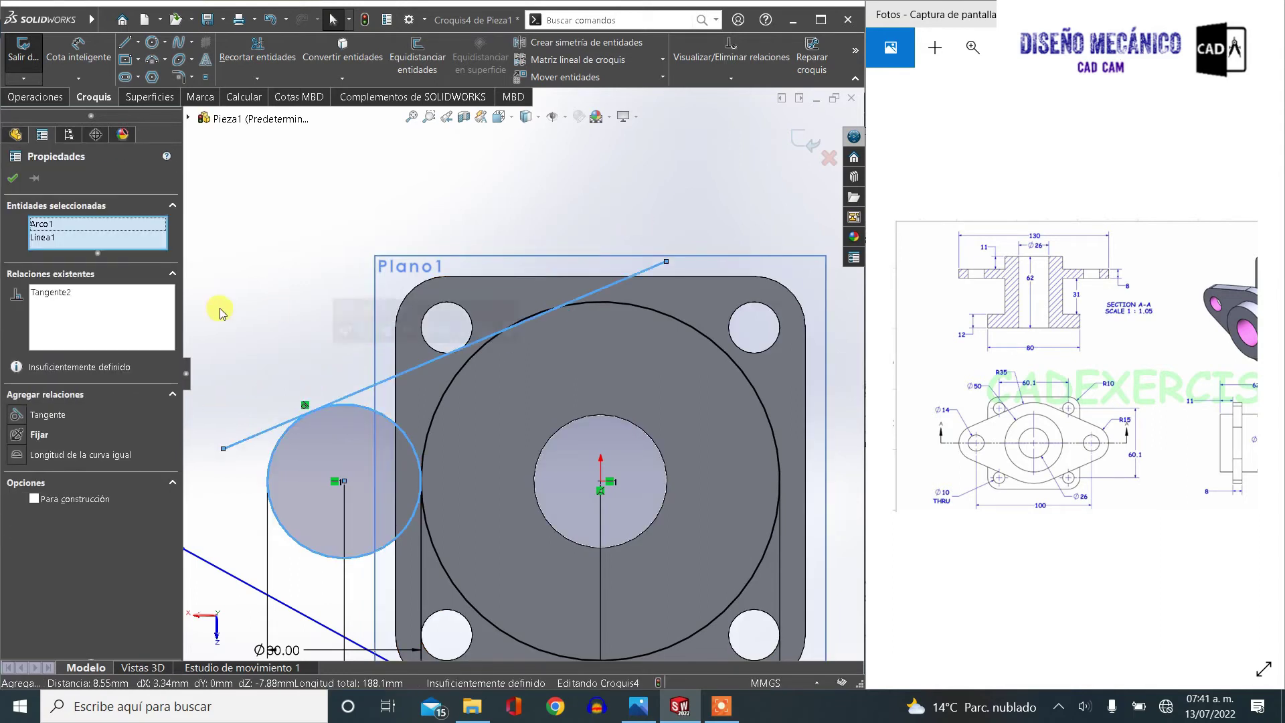
pyautogui.click(605, 301)
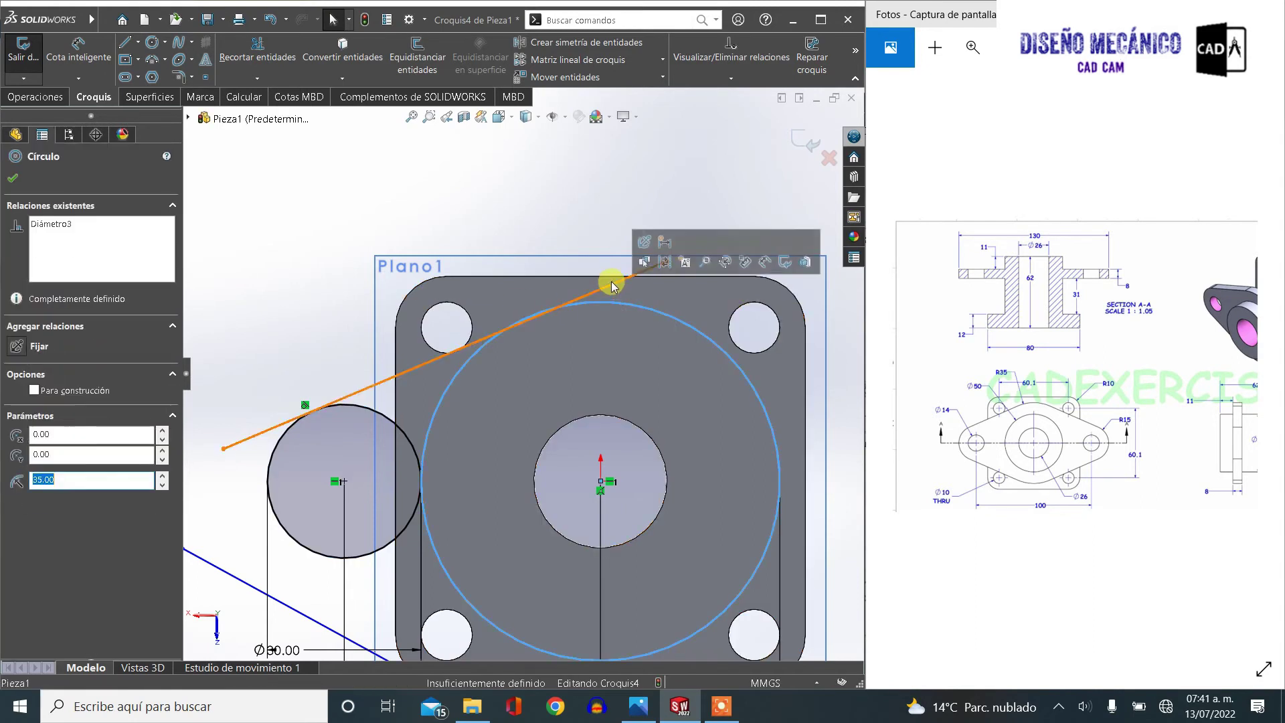
pyautogui.click(611, 287)
pyautogui.click(652, 223)
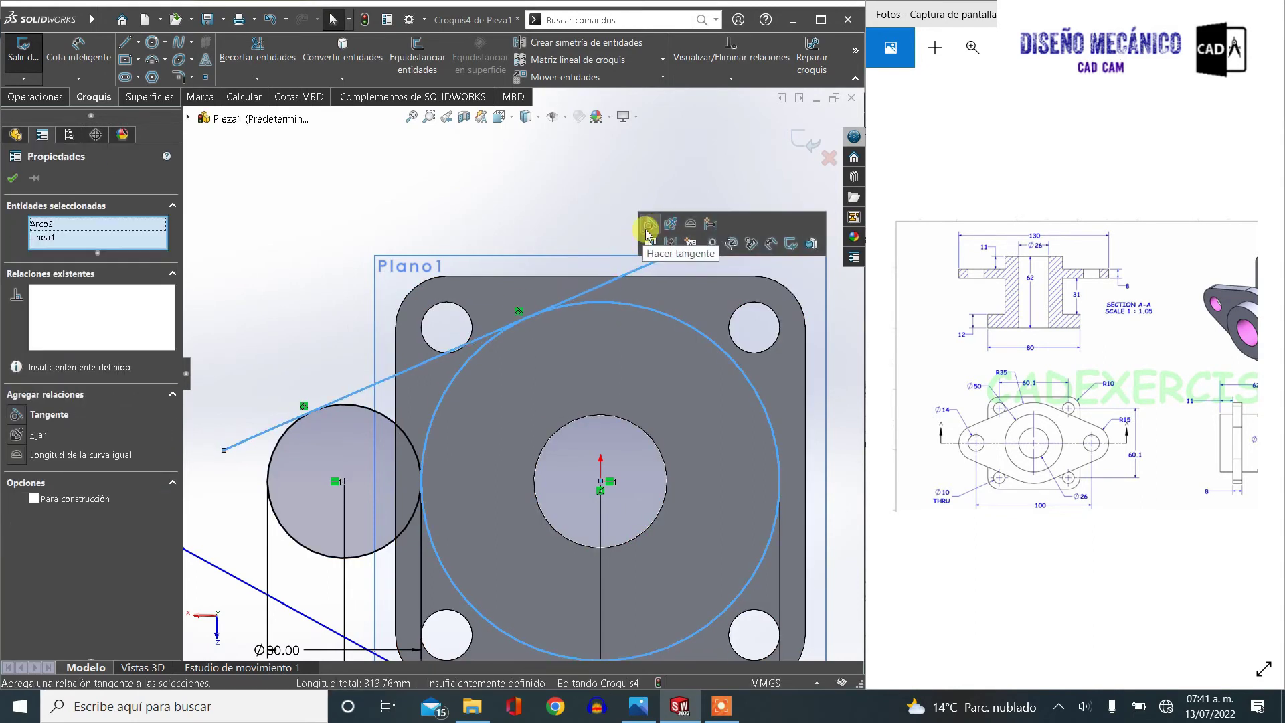
# Make the lower line tangent to the Ø30 circle and the Ø70 circle
pyautogui.click(253, 593)
pyautogui.keyDown('ctrl'); pyautogui.click(282, 522); pyautogui.keyUp('ctrl')
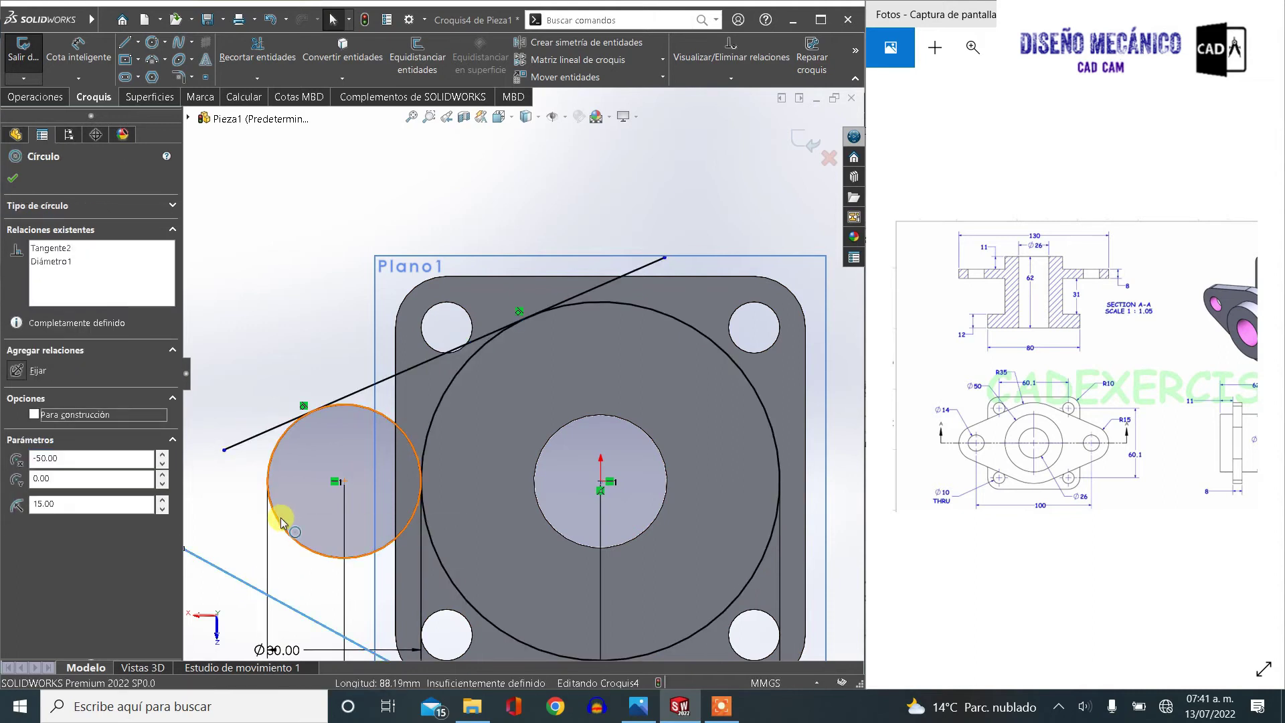
pyautogui.click(318, 460)
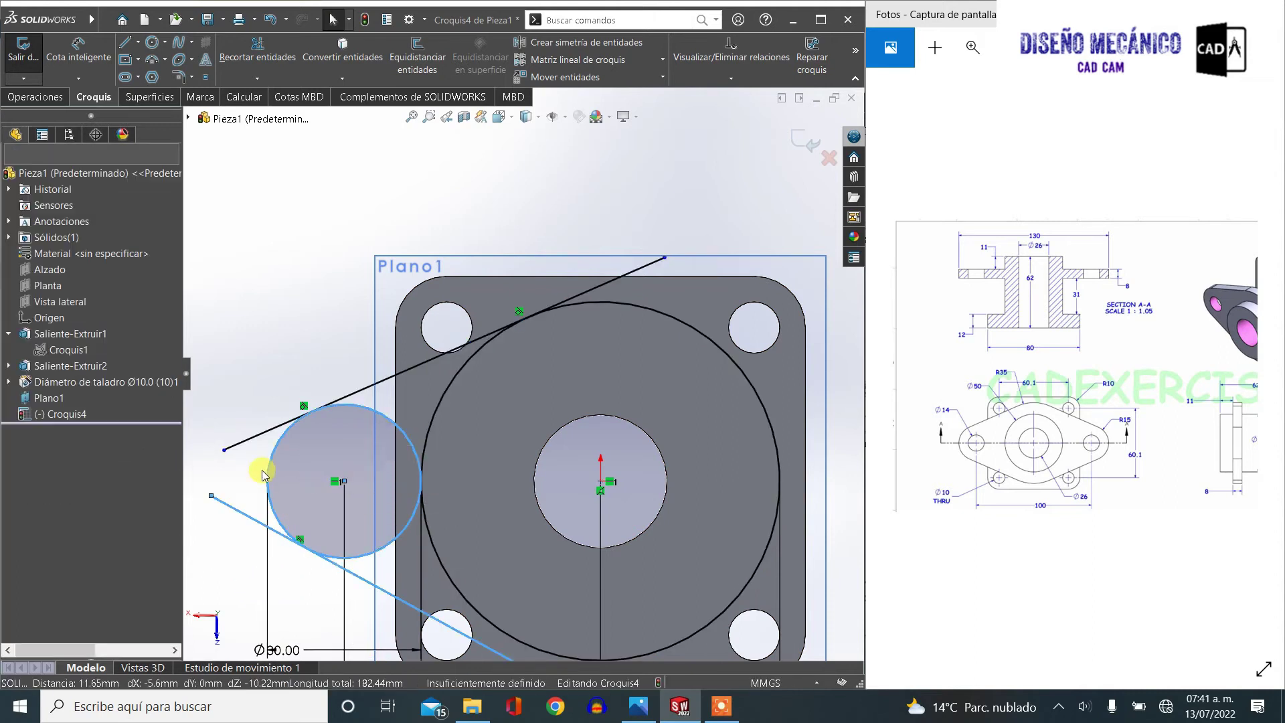
pyautogui.click(447, 588)
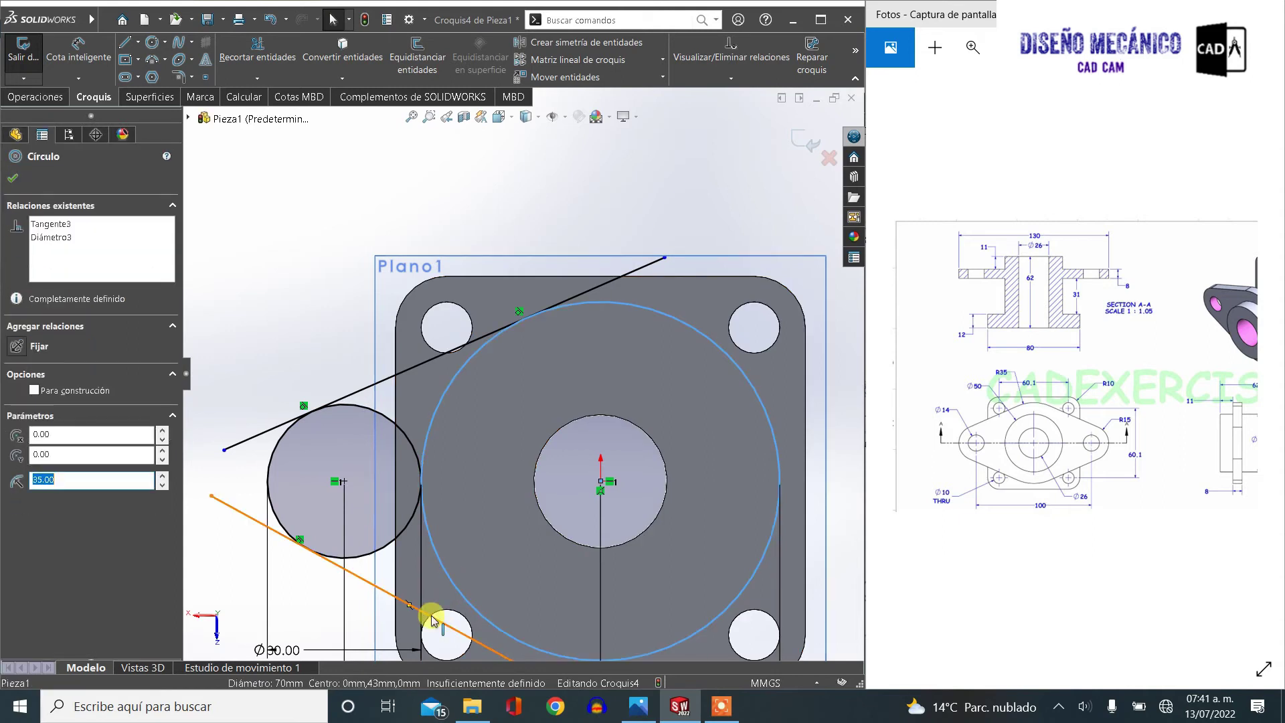
pyautogui.keyDown('ctrl'); pyautogui.click(435, 617); pyautogui.keyUp('ctrl')
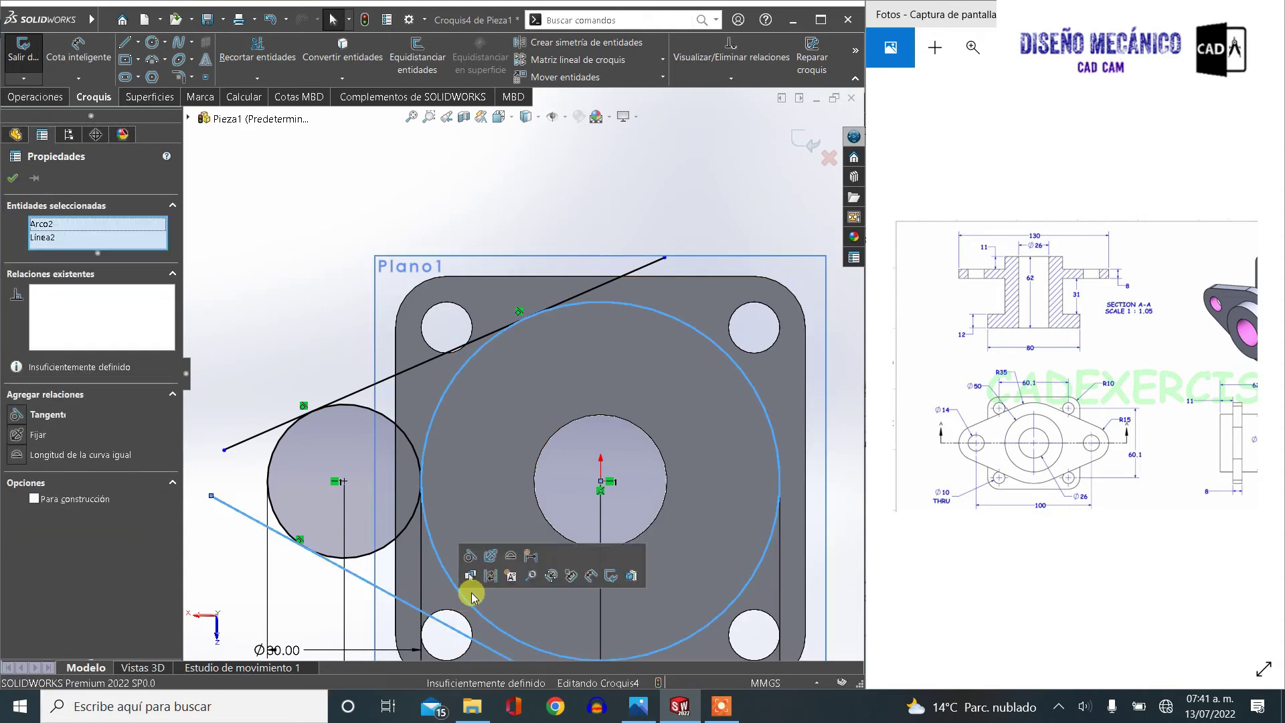
pyautogui.click(468, 558)
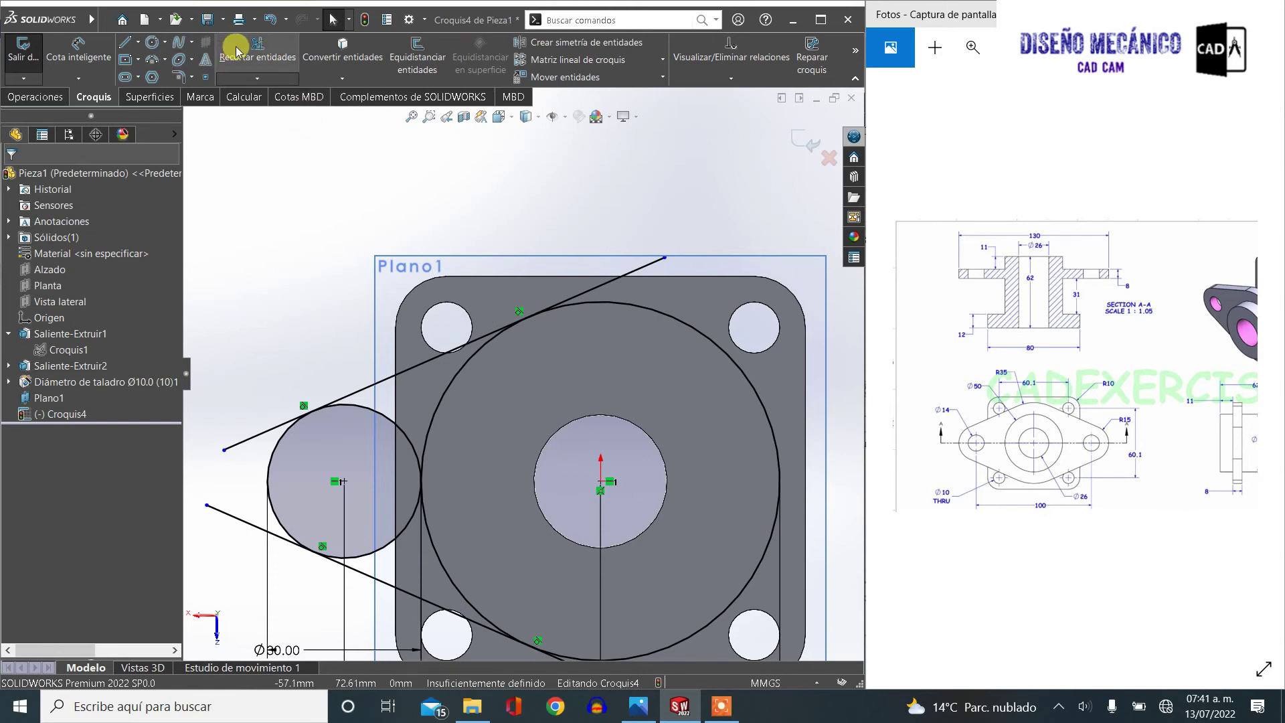
# Add a Ø14 circle at the centre of the small left circle
pyautogui.click(154, 45)
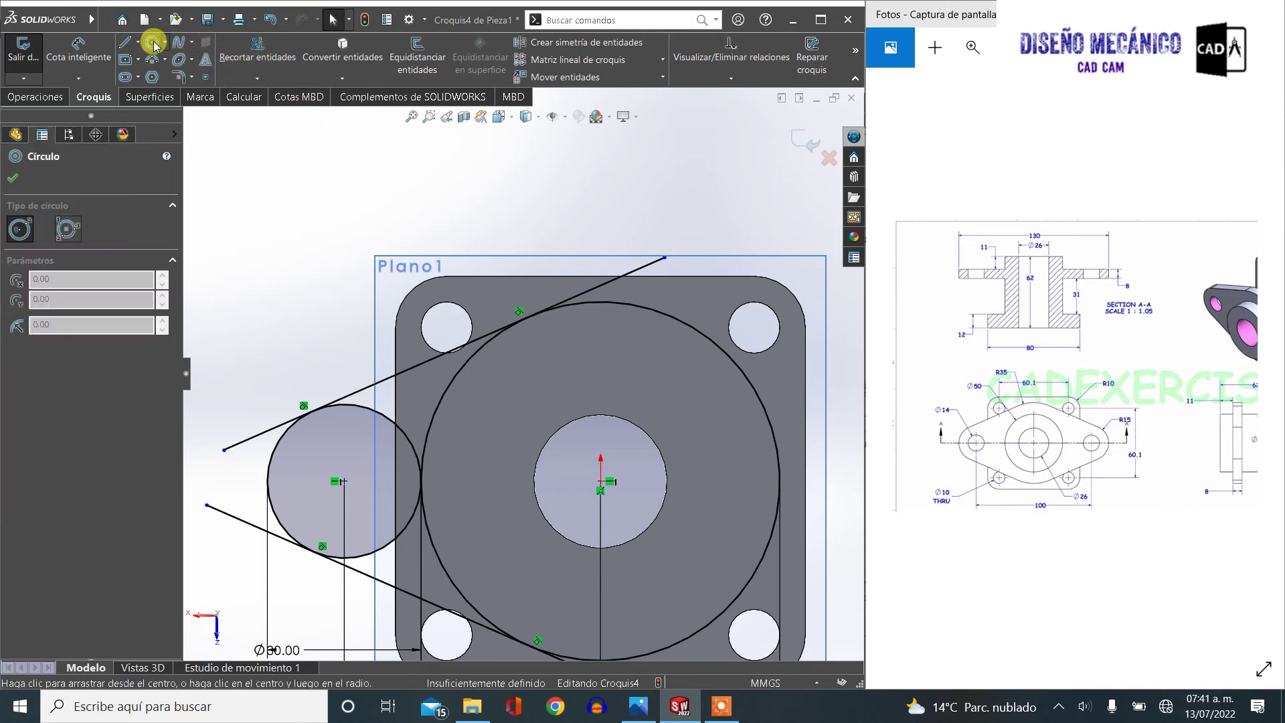
pyautogui.click(344, 447)
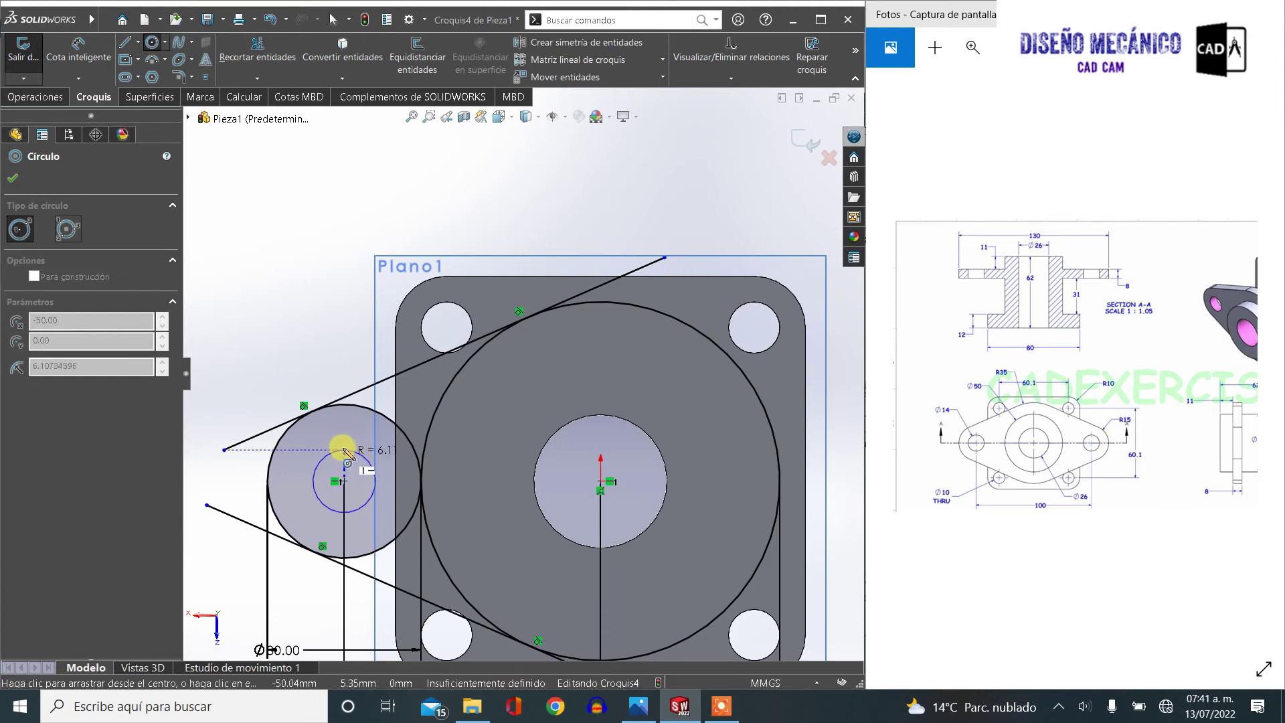
pyautogui.click(73, 51)
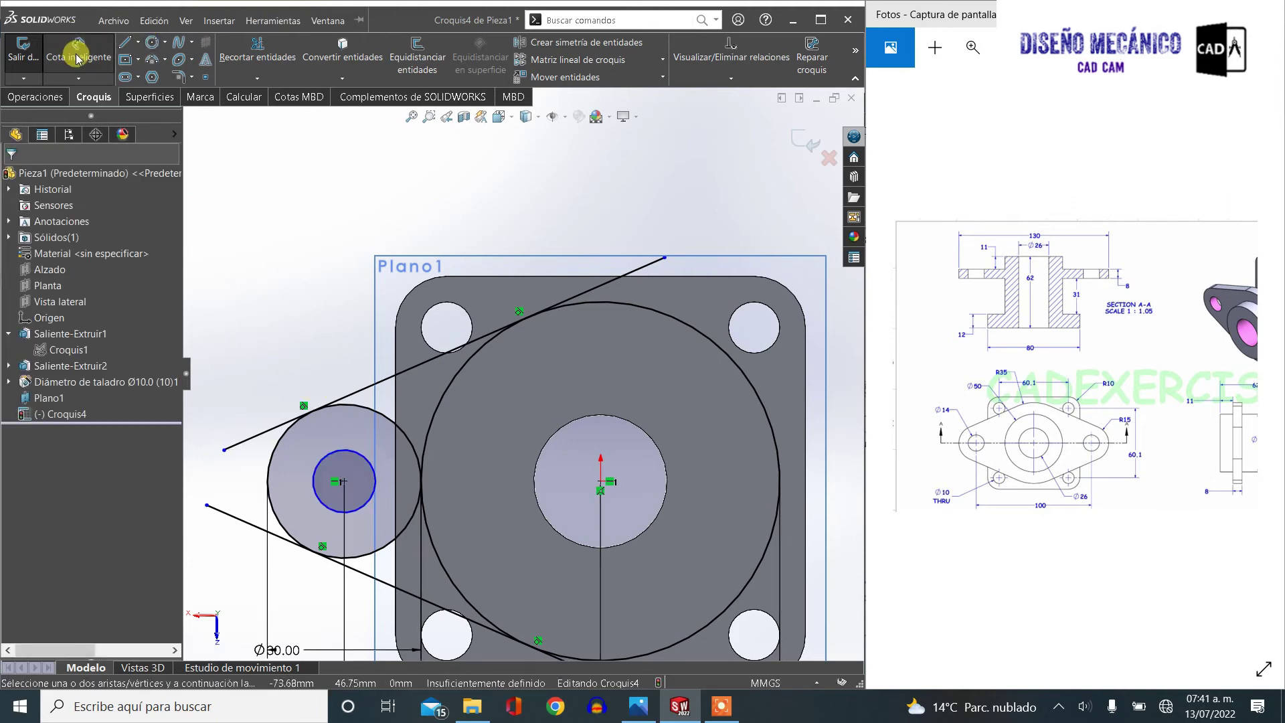
pyautogui.click(331, 460)
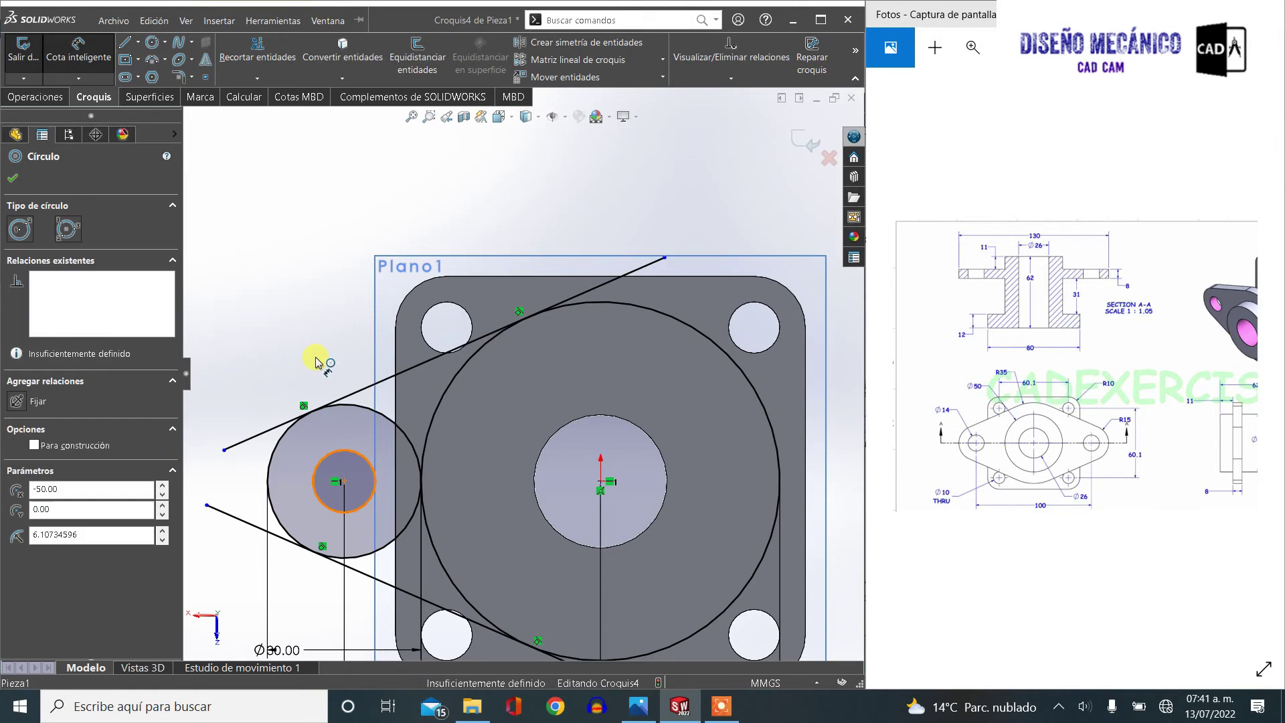
pyautogui.click(296, 313)
pyautogui.write('14.00mm')
pyautogui.press('Return')
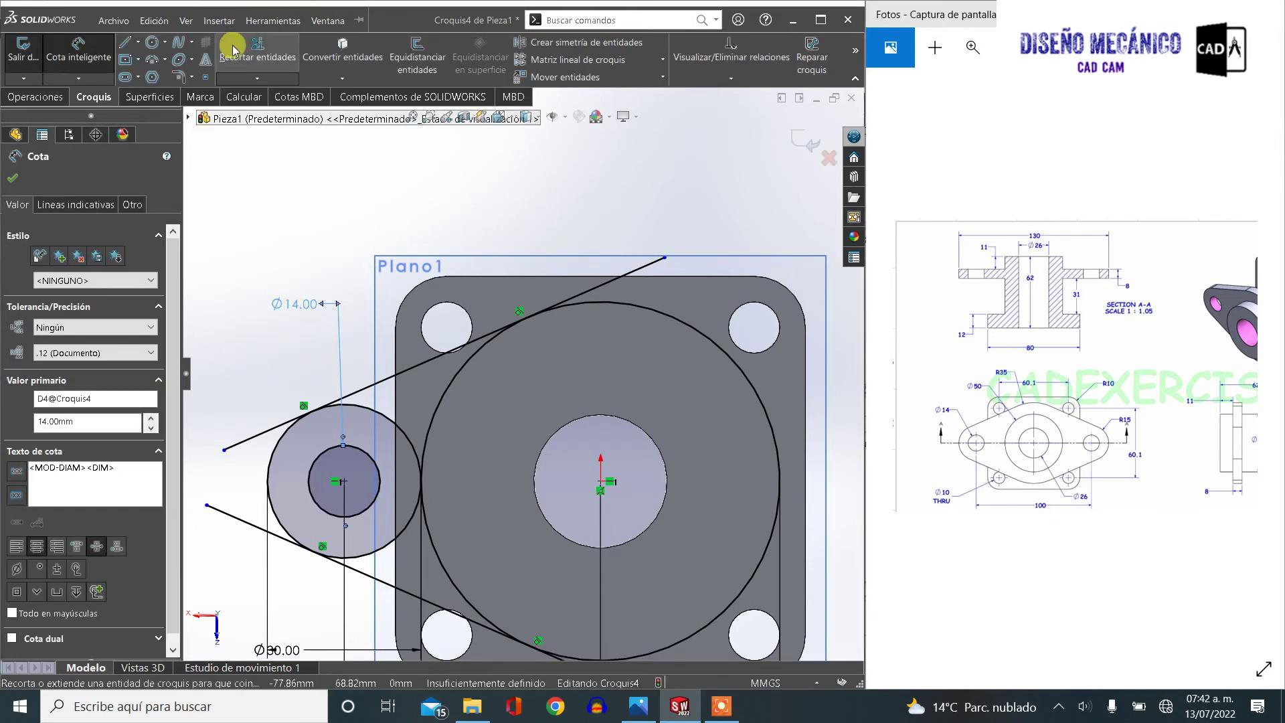
# Power-trim the stray line end and the inner arcs of both circles between the tangents
pyautogui.click(251, 50)
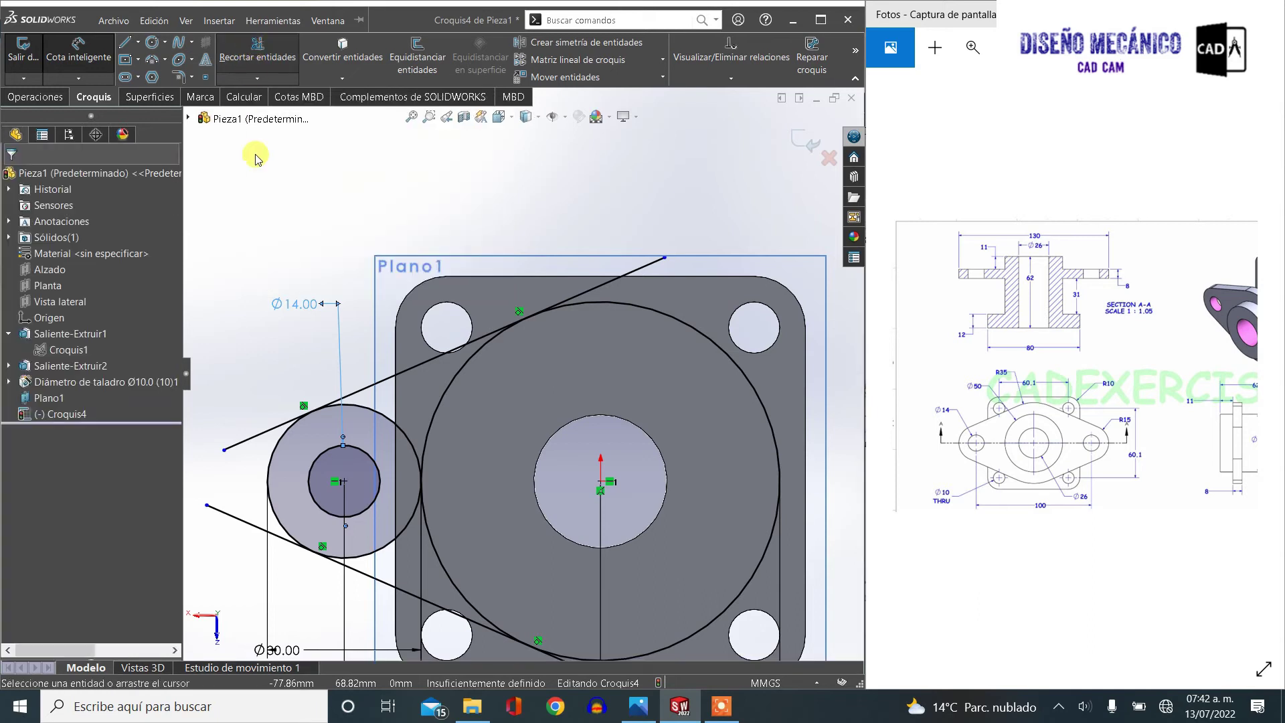
pyautogui.moveTo(242, 464); pyautogui.dragTo(236, 529)
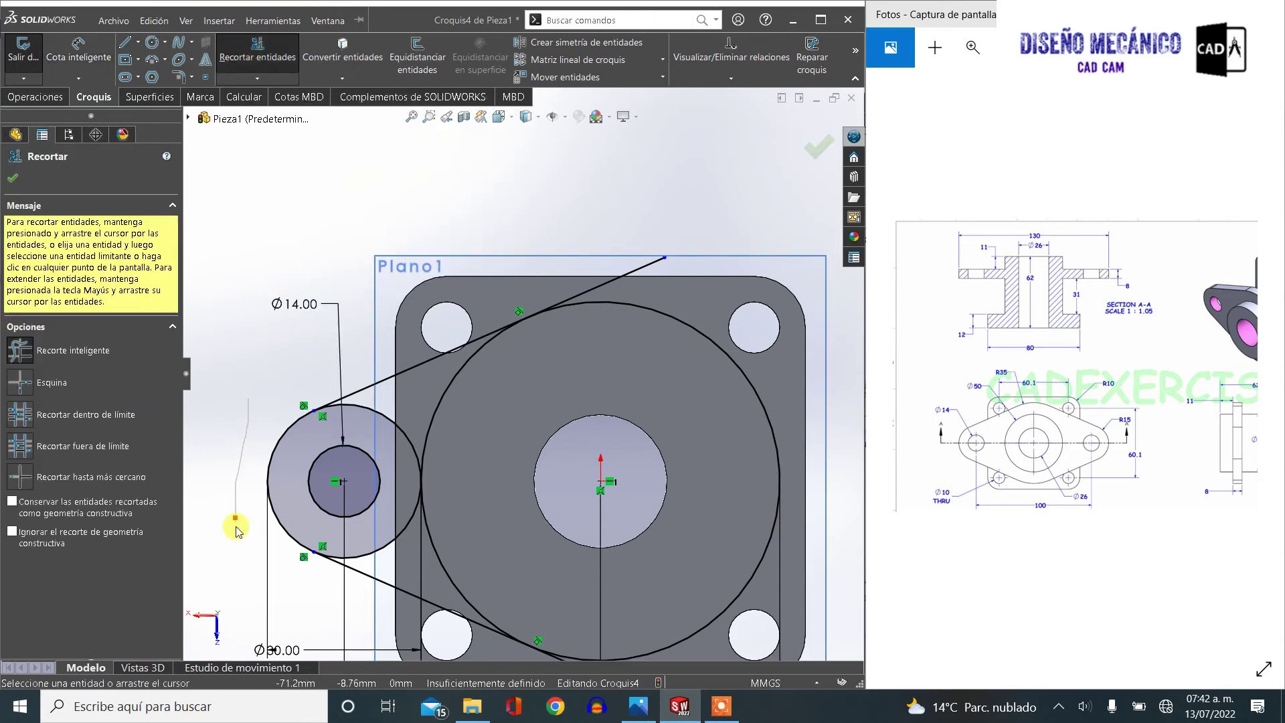
pyautogui.scroll(3, 626, 402)
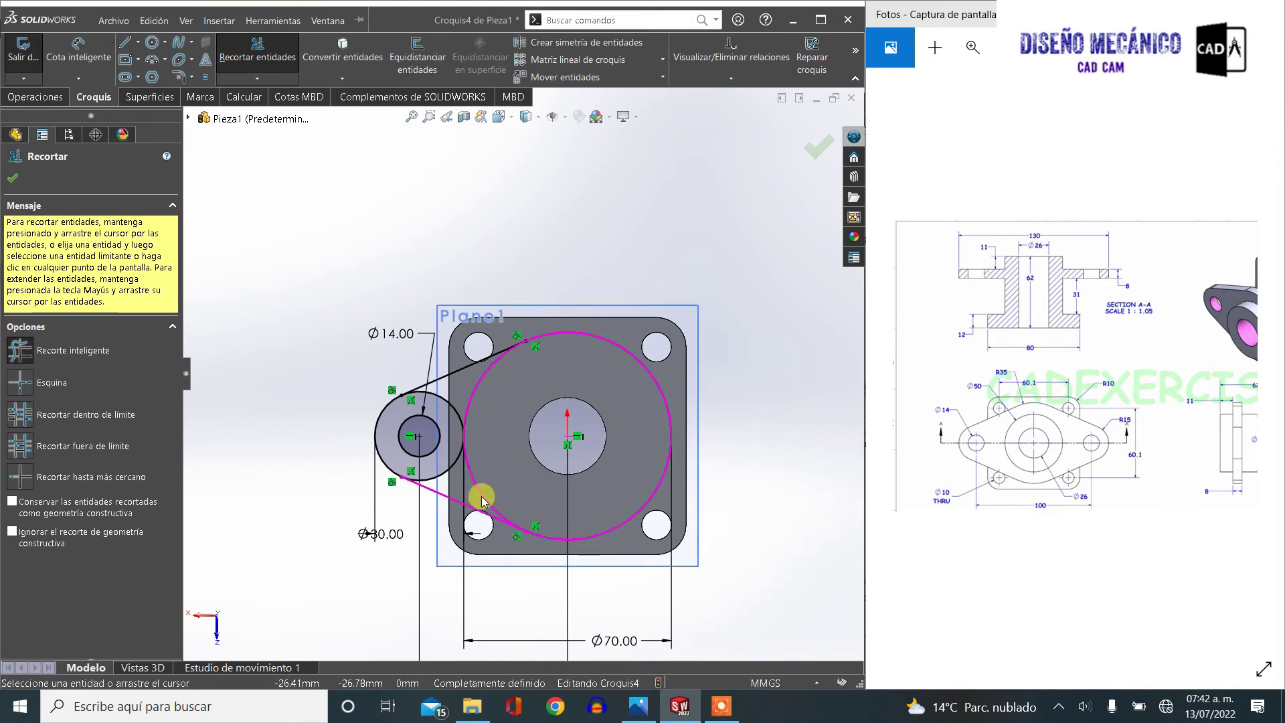
pyautogui.scroll(-1, 479, 394)
pyautogui.scroll(-1, 479, 395)
pyautogui.moveTo(497, 375); pyautogui.dragTo(485, 378)
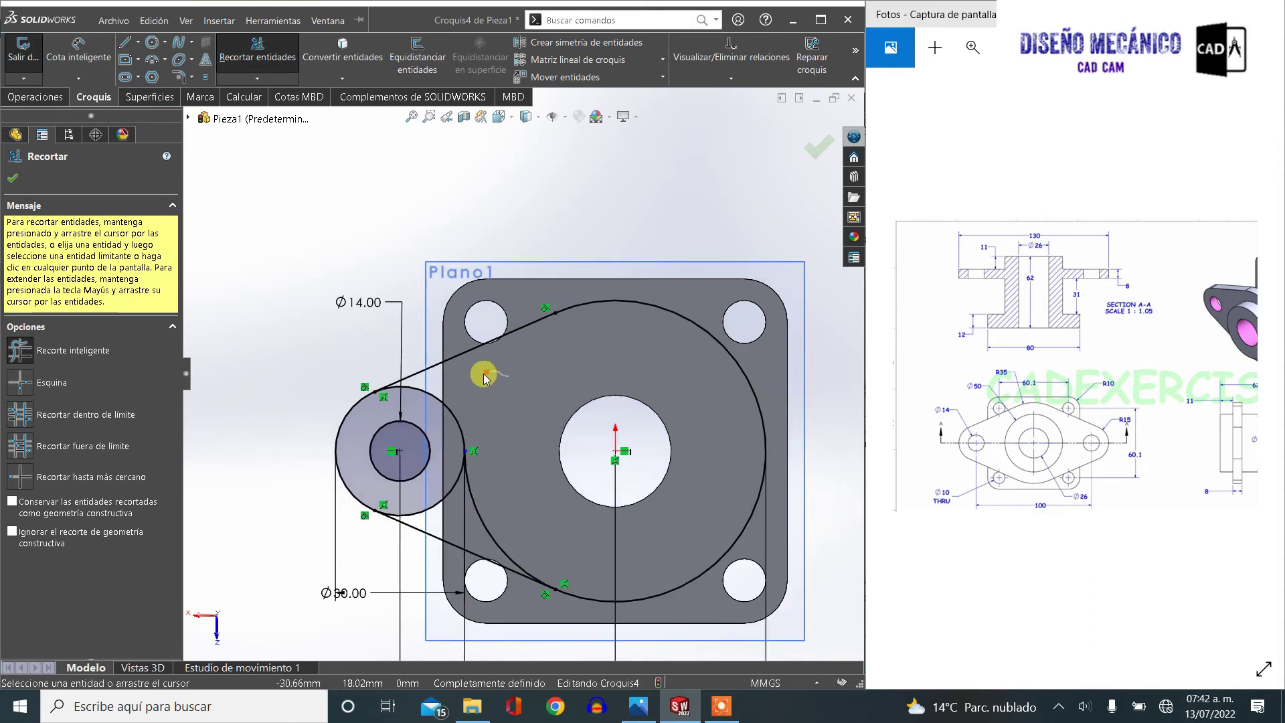
pyautogui.moveTo(473, 507); pyautogui.dragTo(455, 465)
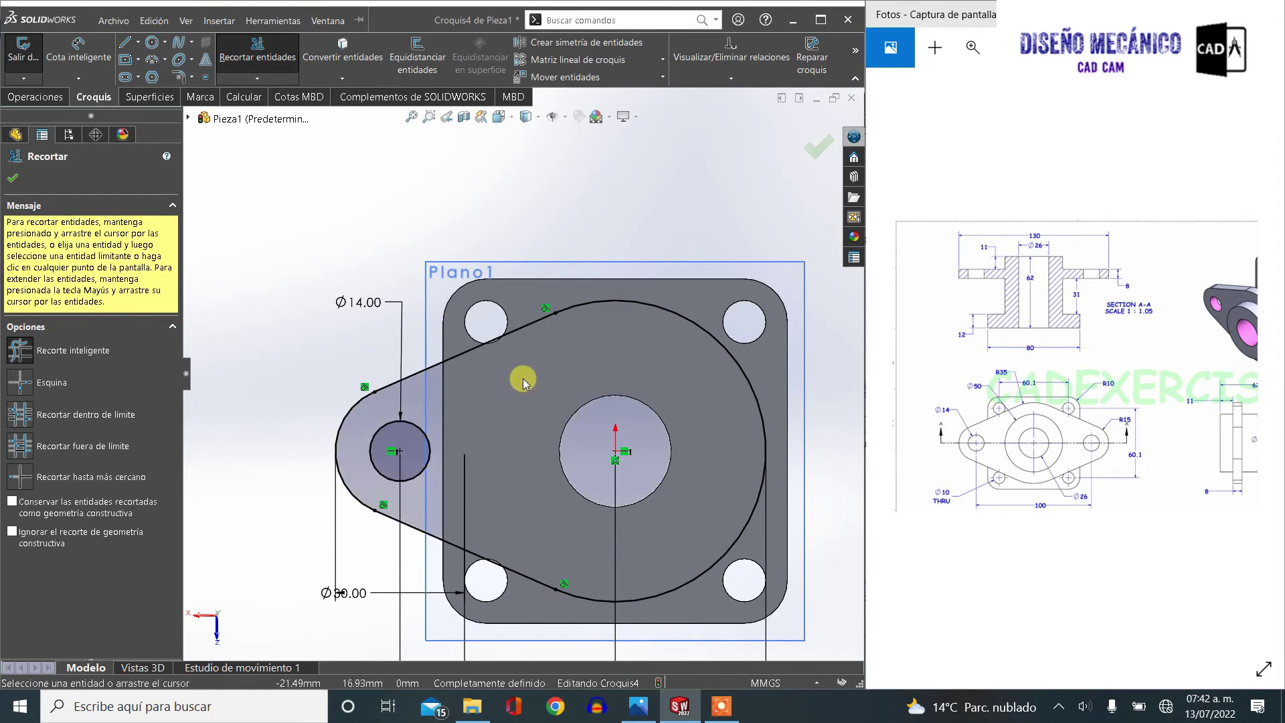
pyautogui.click(110, 19)
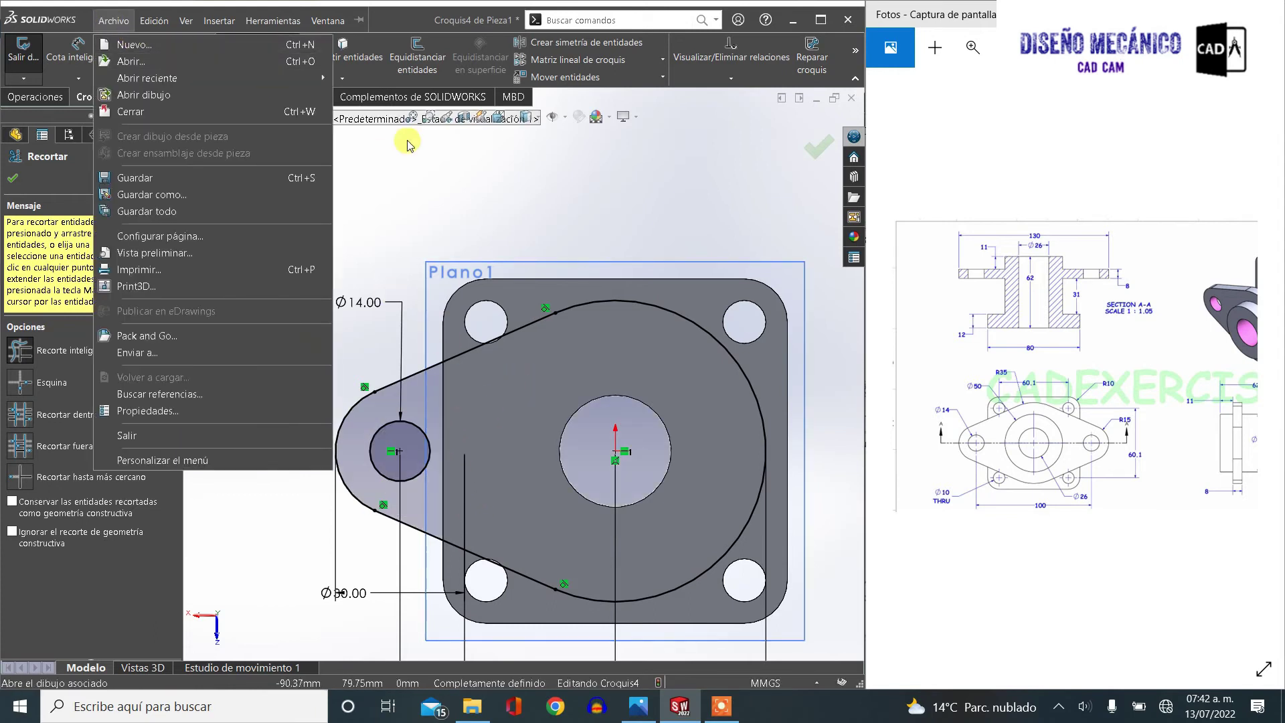
# Draw a vertical construction line through the origin from the top to the bottom of the Ø70 arc
pyautogui.click(138, 44)
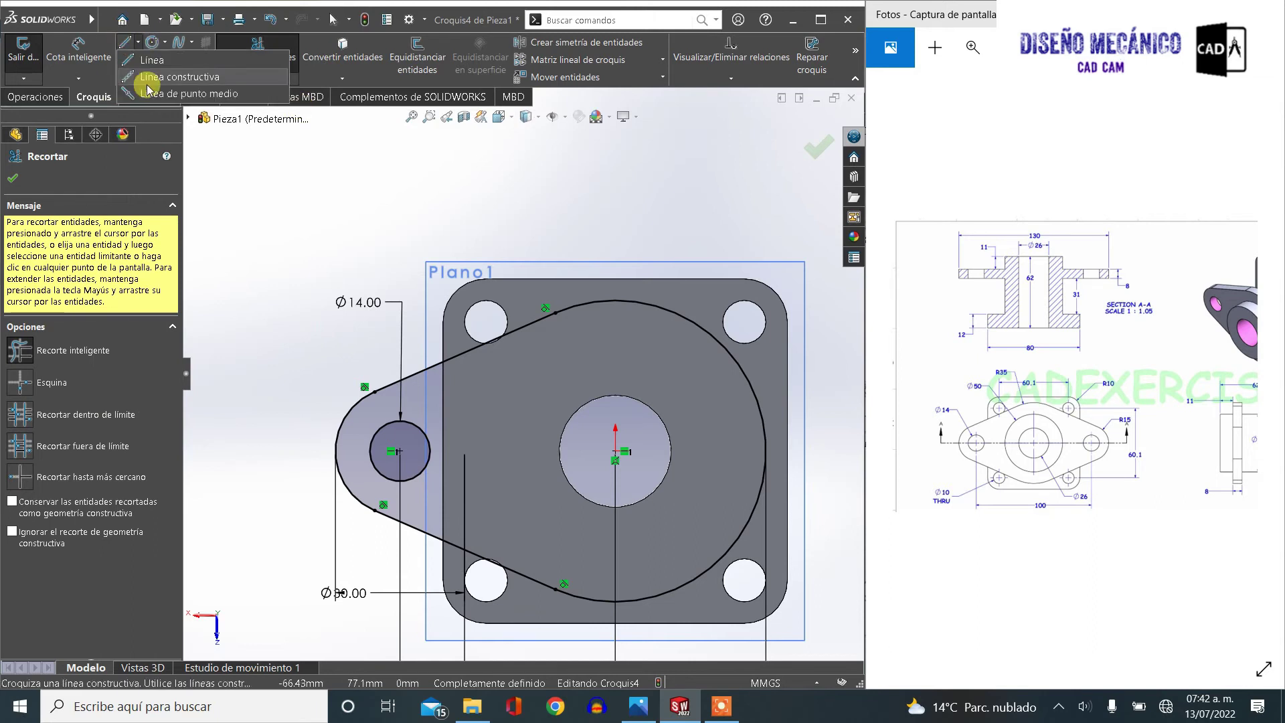
pyautogui.click(153, 78)
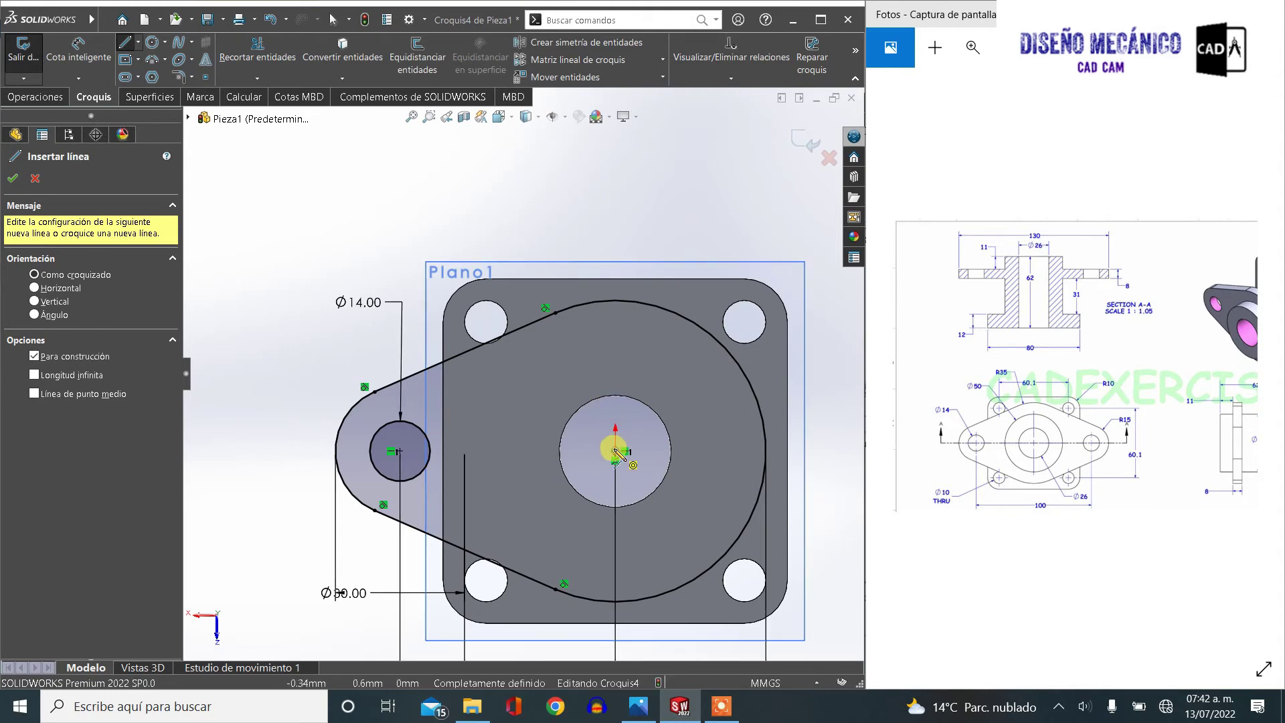
pyautogui.moveTo(614, 450); pyautogui.dragTo(612, 299)
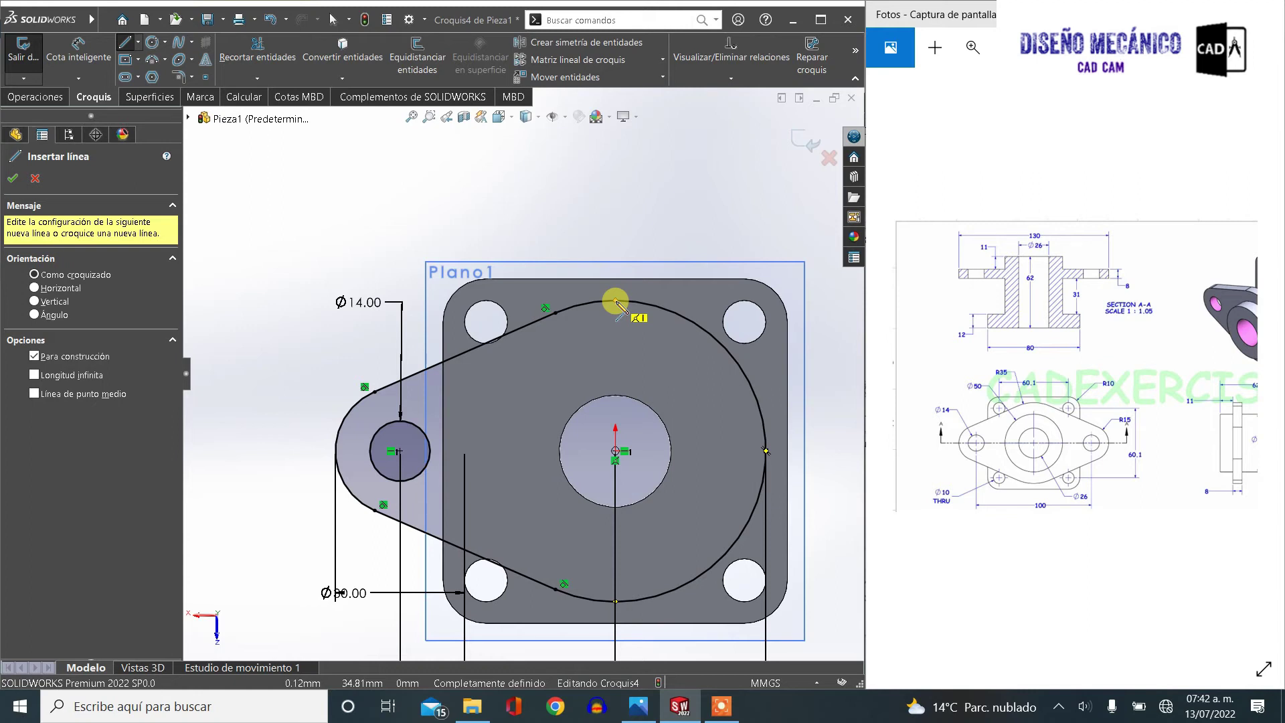
pyautogui.moveTo(616, 301); pyautogui.dragTo(615, 604)
pyautogui.click(615, 601)
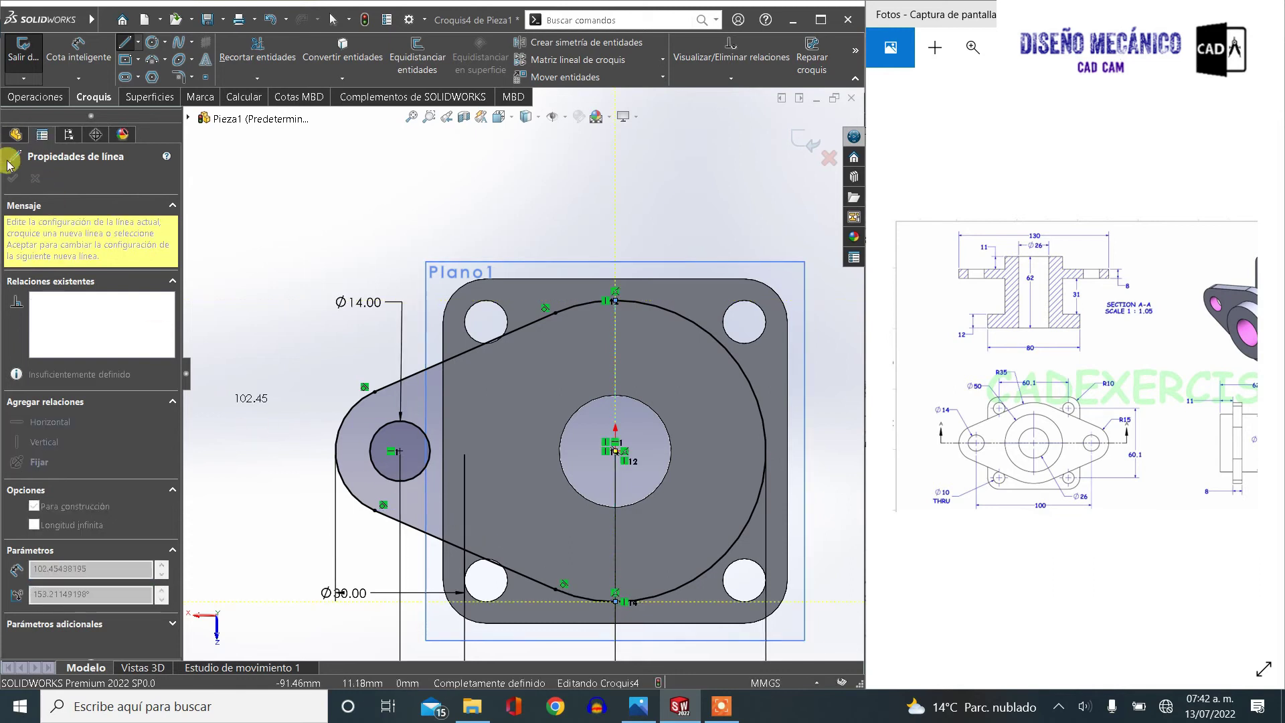
pyautogui.press('Escape')
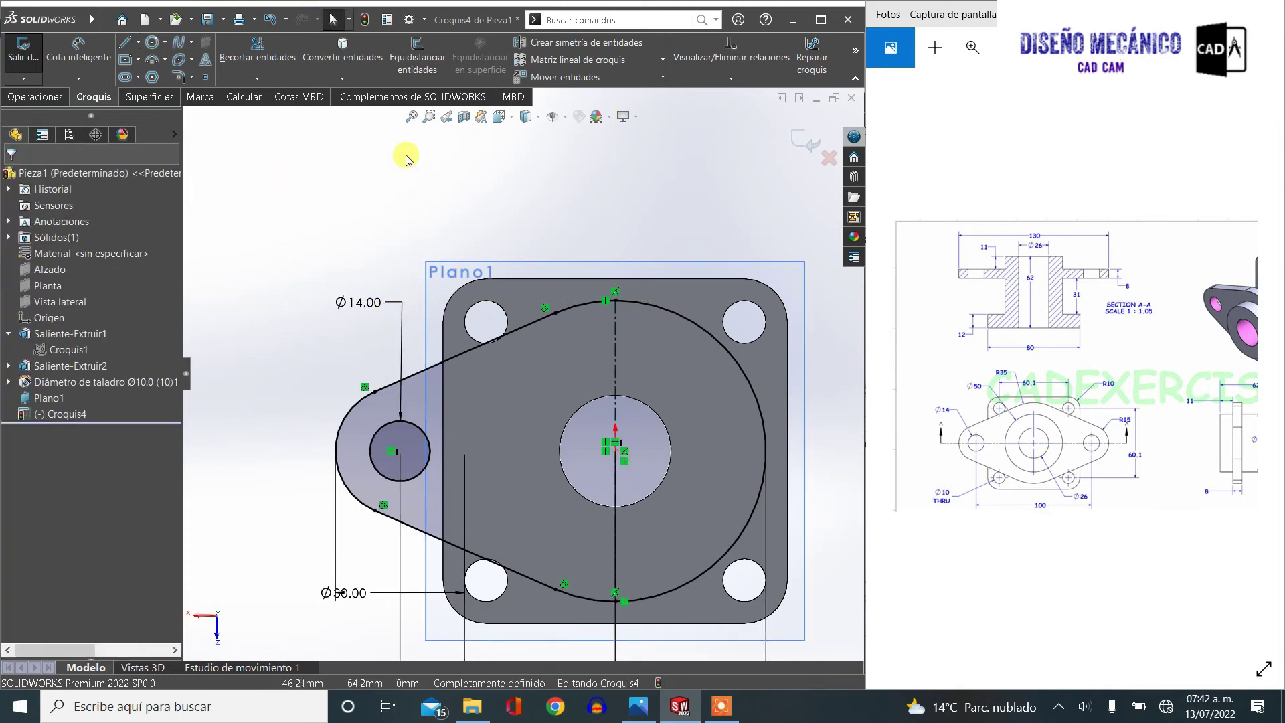
# Trim the large circle's right arc and mirror the left-half outline about construction line Línea3
pyautogui.click(267, 58)
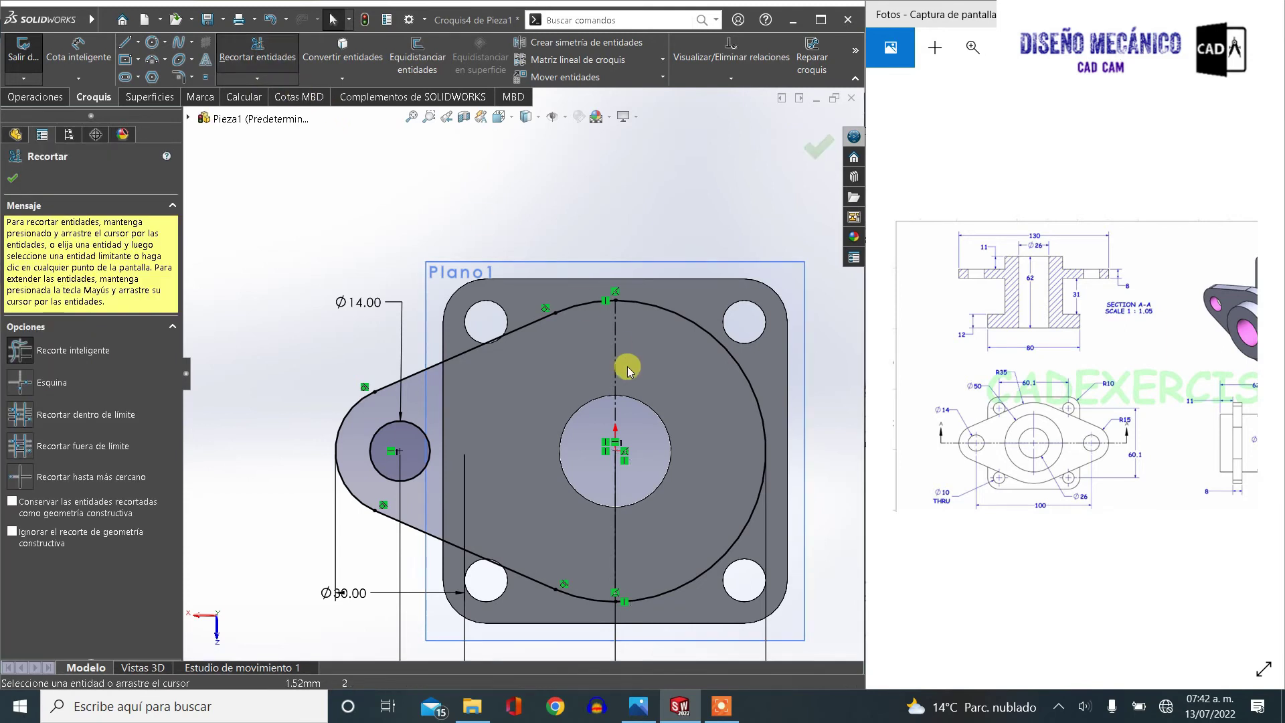
pyautogui.moveTo(651, 359); pyautogui.dragTo(677, 312)
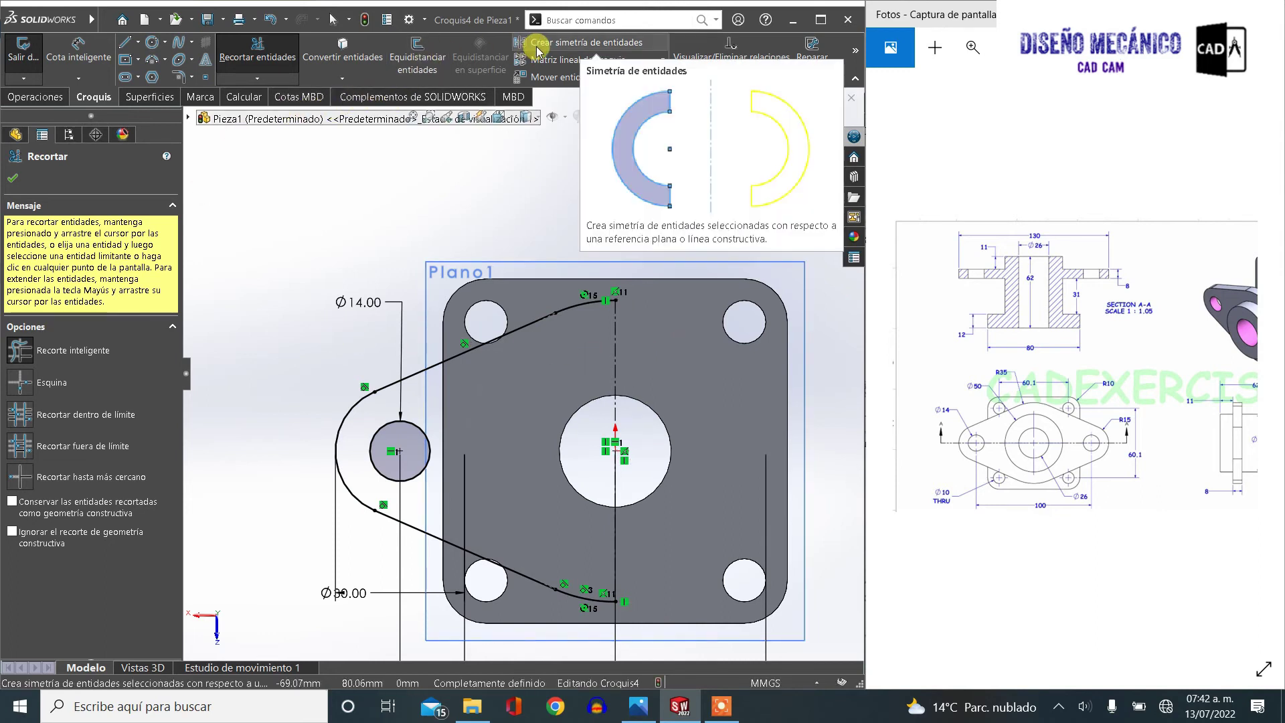
pyautogui.click(556, 46)
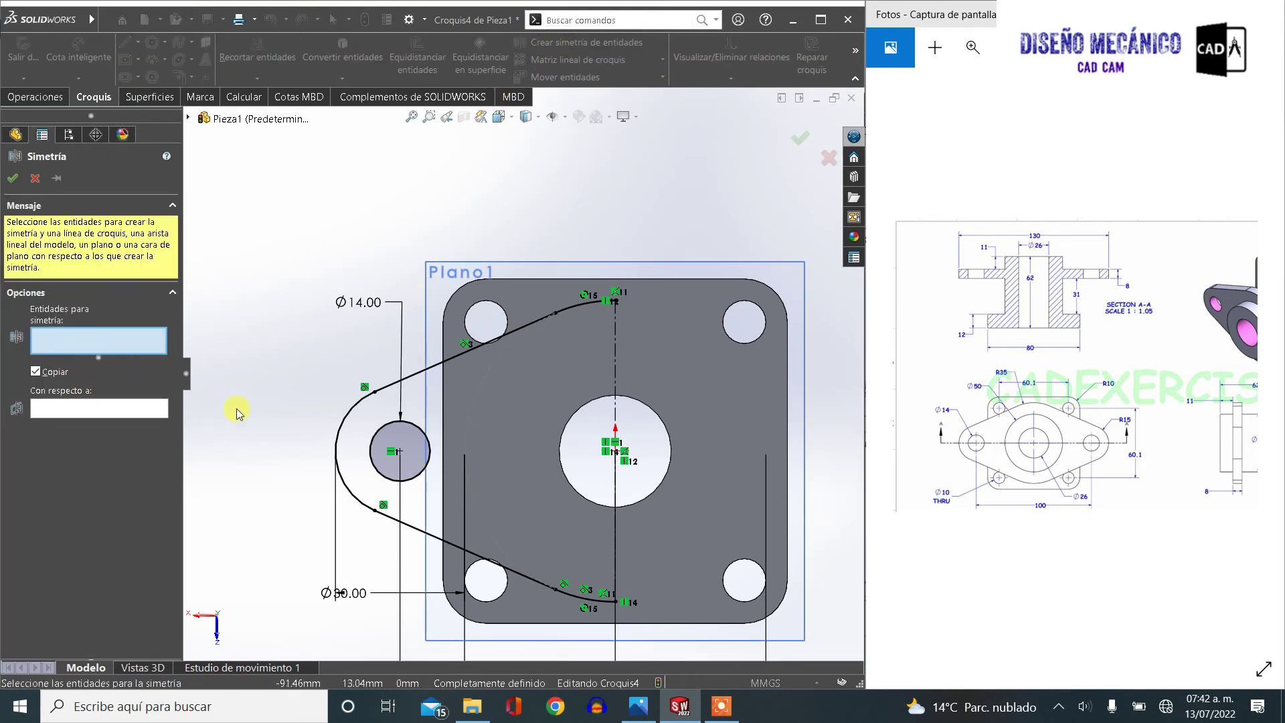
pyautogui.moveTo(271, 217)
pyautogui.mouseDown()
pyautogui.moveTo(600, 626)
pyautogui.moveTo(621, 634)
pyautogui.mouseUp()
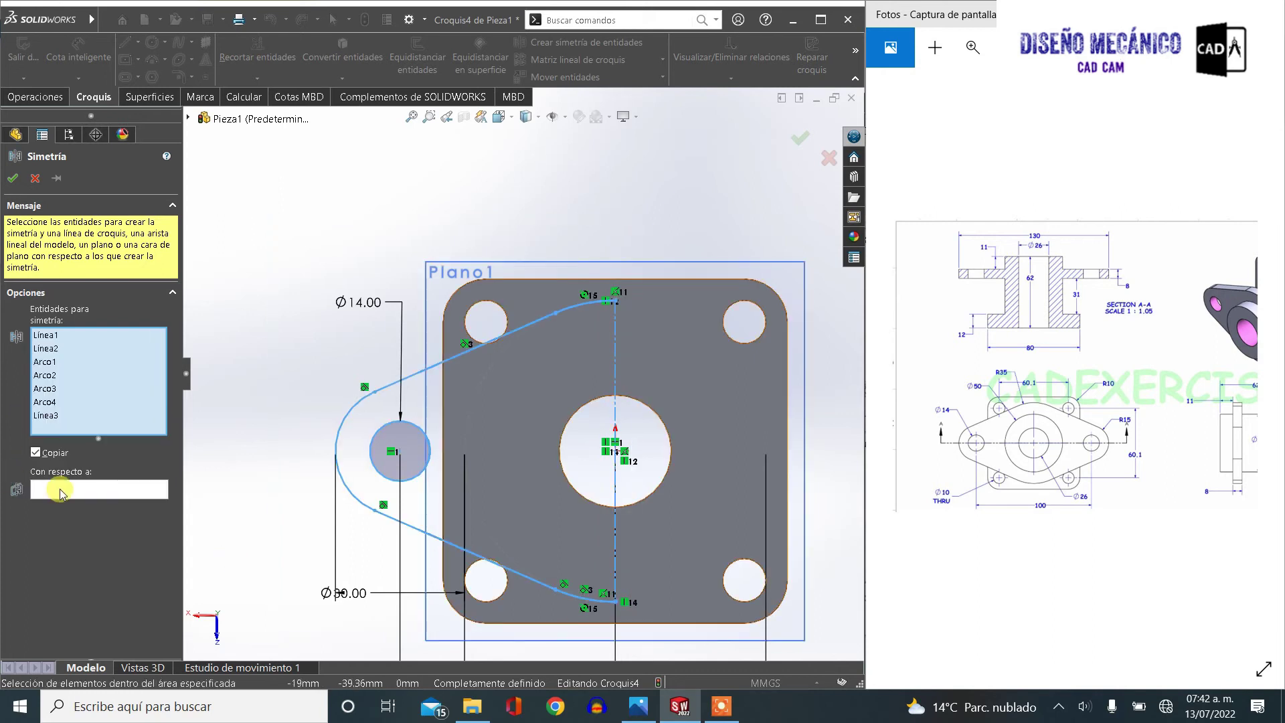
pyautogui.click(60, 492)
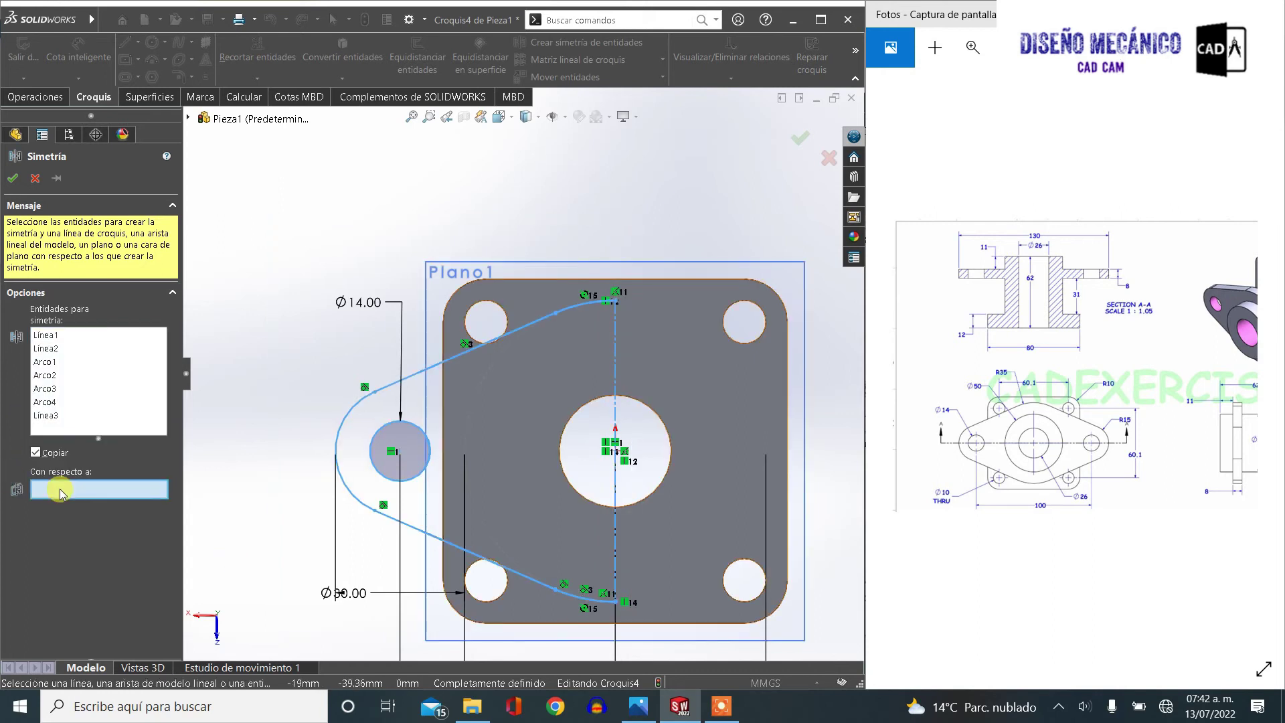
pyautogui.click(614, 535)
pyautogui.press('z')
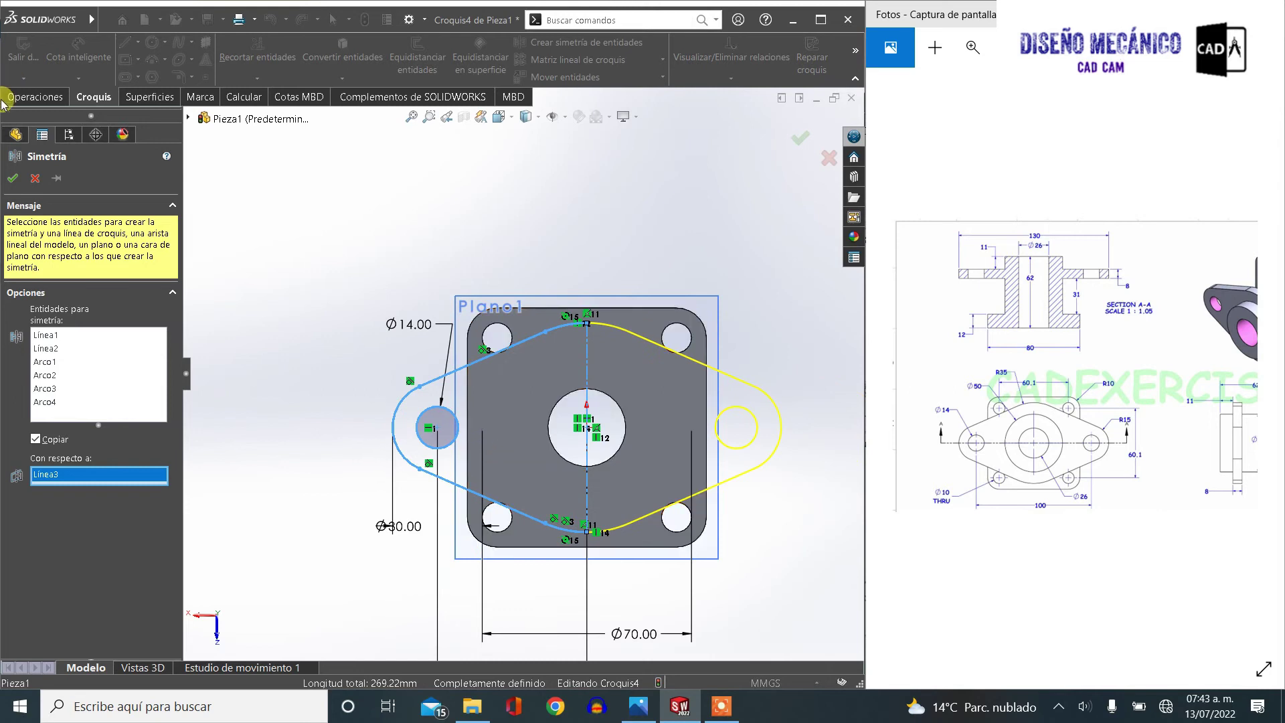
pyautogui.click(18, 177)
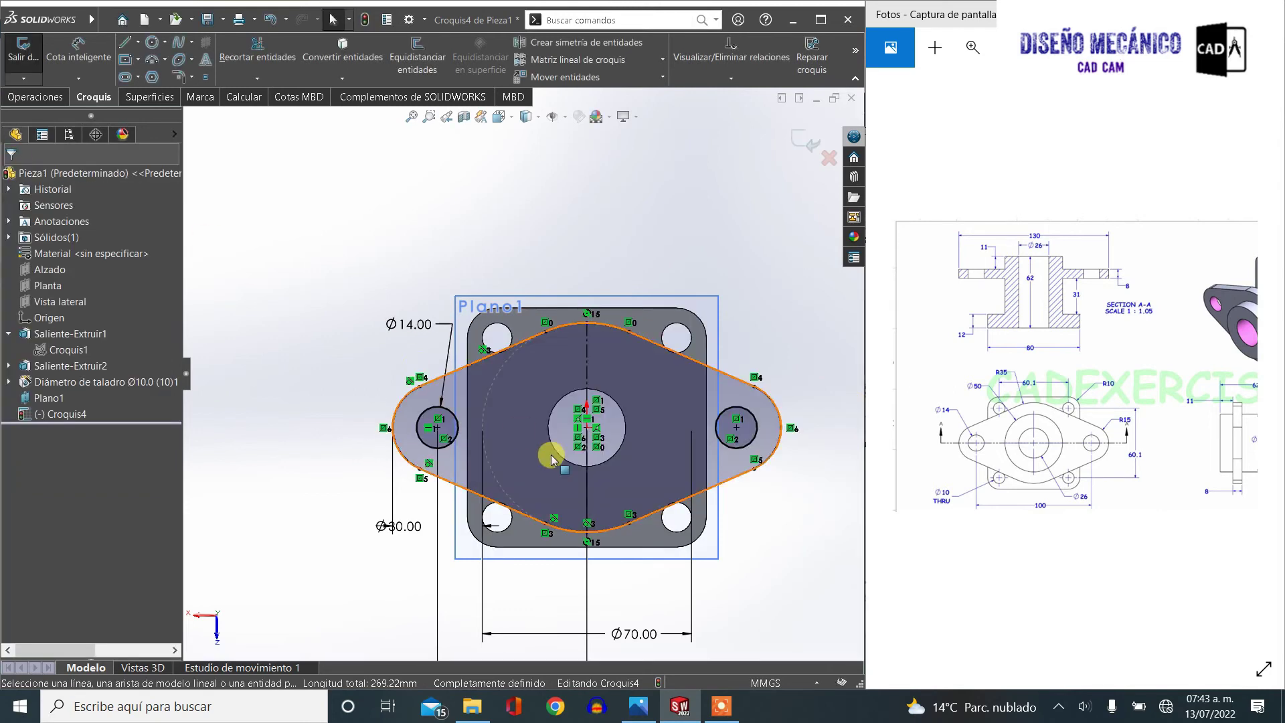
pyautogui.scroll(-1, 611, 485)
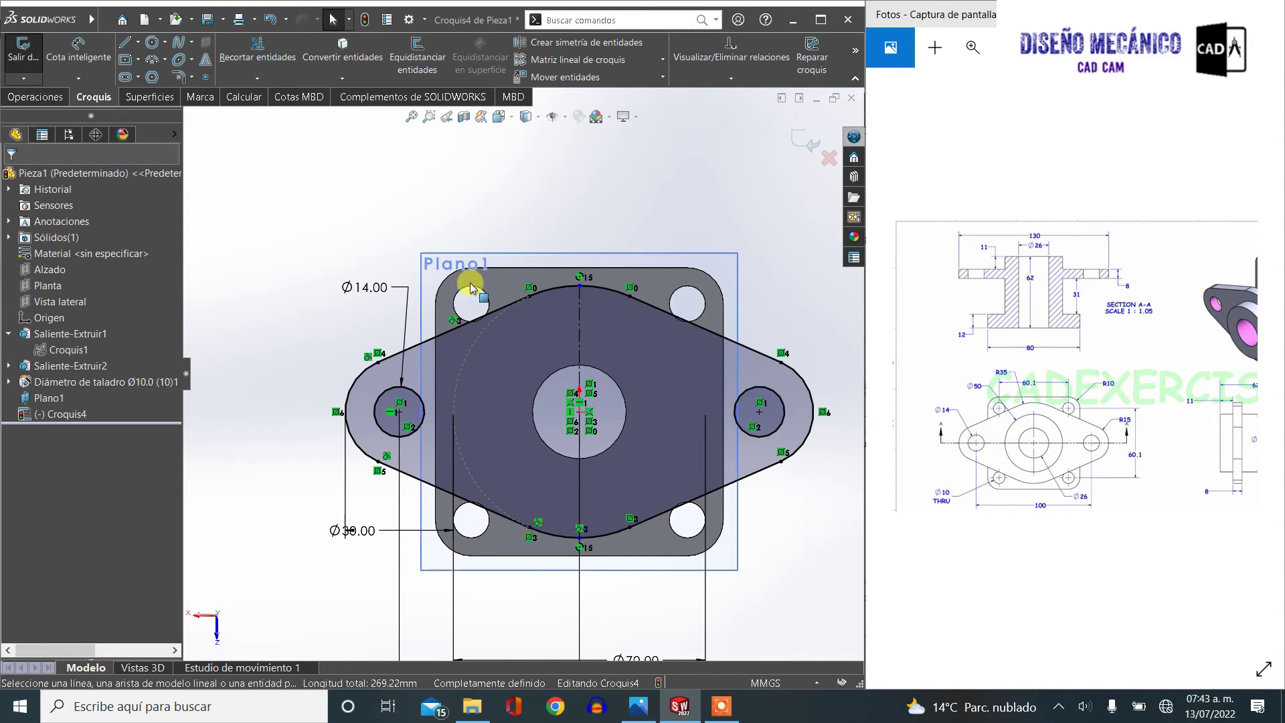
# Convert the Ø26 hub circle into sketch geometry
pyautogui.click(556, 378)
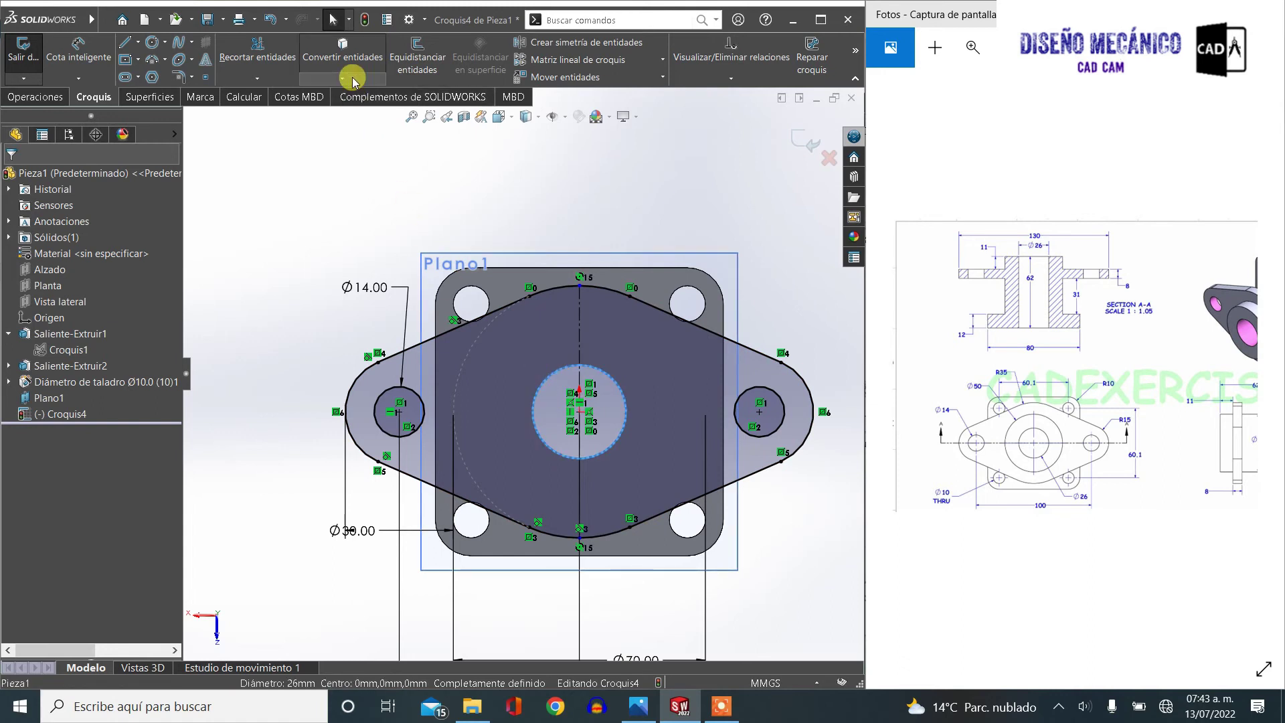
pyautogui.click(349, 54)
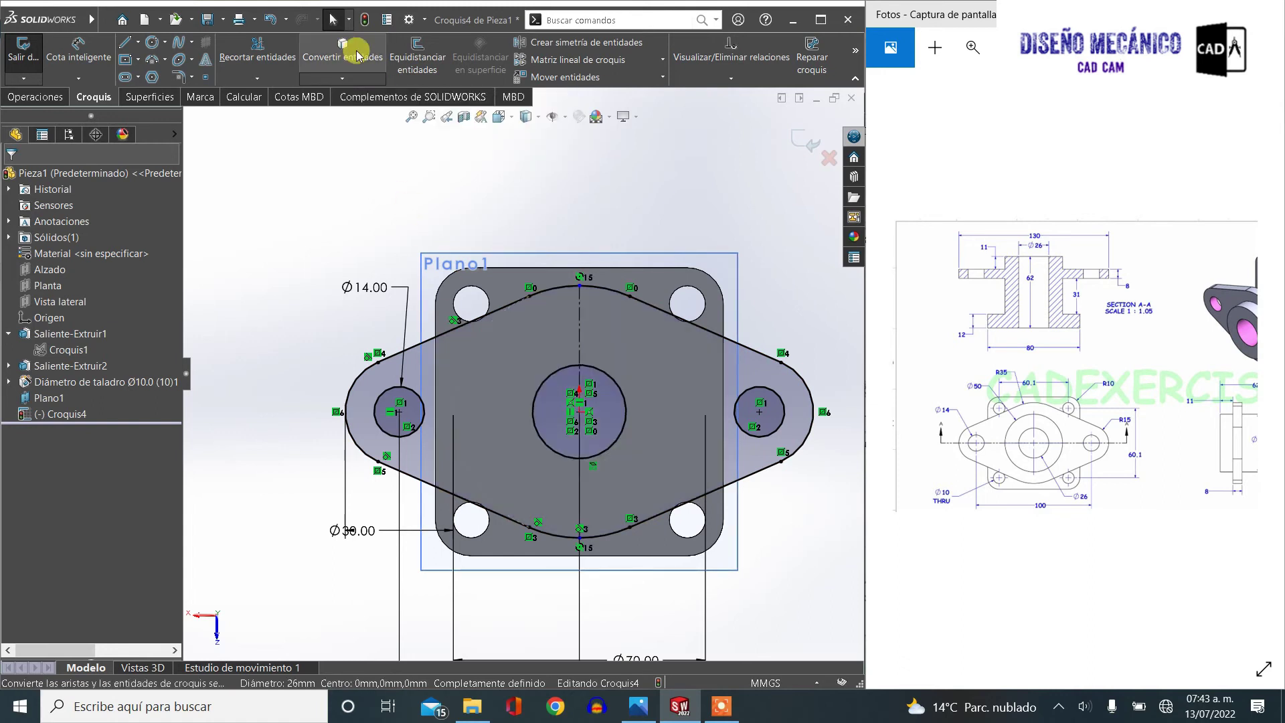
pyautogui.scroll(2, 703, 395)
pyautogui.moveTo(758, 464)
pyautogui.mouseDown(button='middle')
pyautogui.moveTo(746, 382)
pyautogui.moveTo(574, 307)
pyautogui.moveTo(382, 258)
pyautogui.moveTo(475, 267)
pyautogui.moveTo(464, 34)
pyautogui.moveTo(596, 359)
pyautogui.moveTo(595, 86)
pyautogui.moveTo(556, 144)
pyautogui.mouseUp(button='middle')
# Boss-extrude both Croquis4 flange regions 8 mm upward from Plano1, with the direction reversed
pyautogui.click(34, 97)
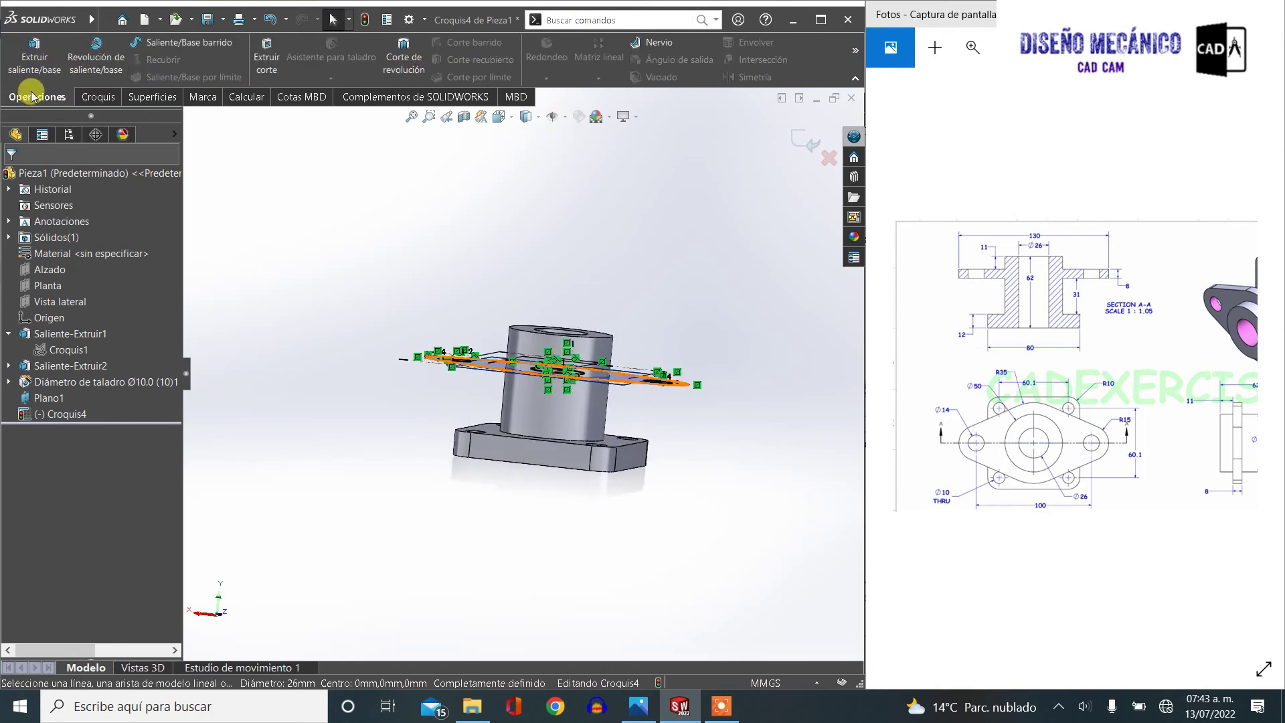
pyautogui.click(34, 56)
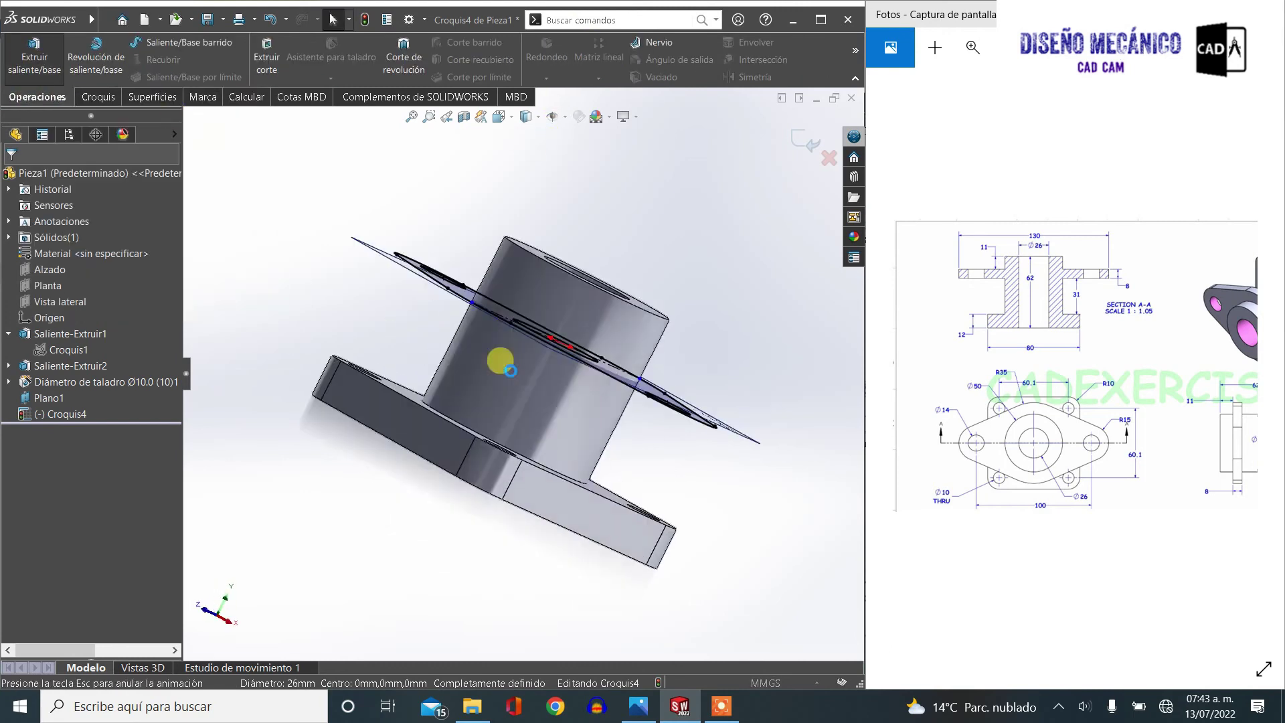
pyautogui.moveTo(436, 424)
pyautogui.mouseDown(button='middle')
pyautogui.moveTo(401, 382)
pyautogui.moveTo(400, 314)
pyautogui.moveTo(459, 410)
pyautogui.mouseUp(button='middle')
pyautogui.click(112, 472)
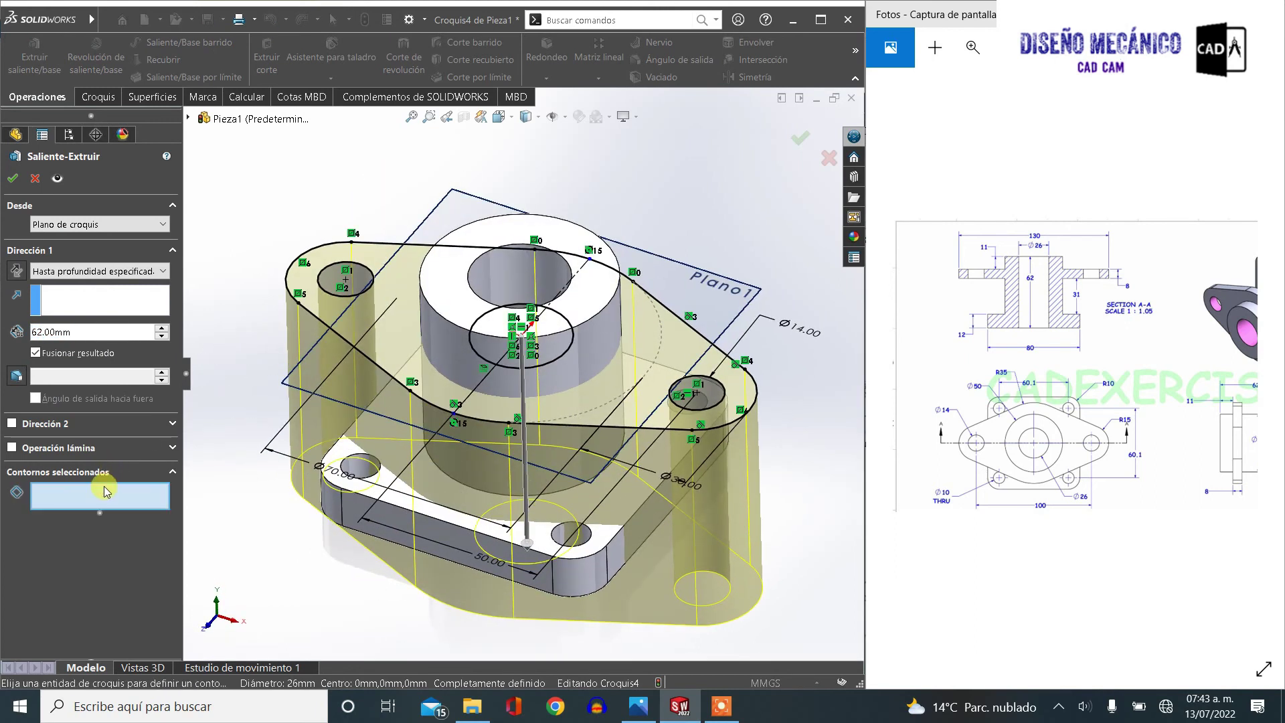
pyautogui.click(404, 320)
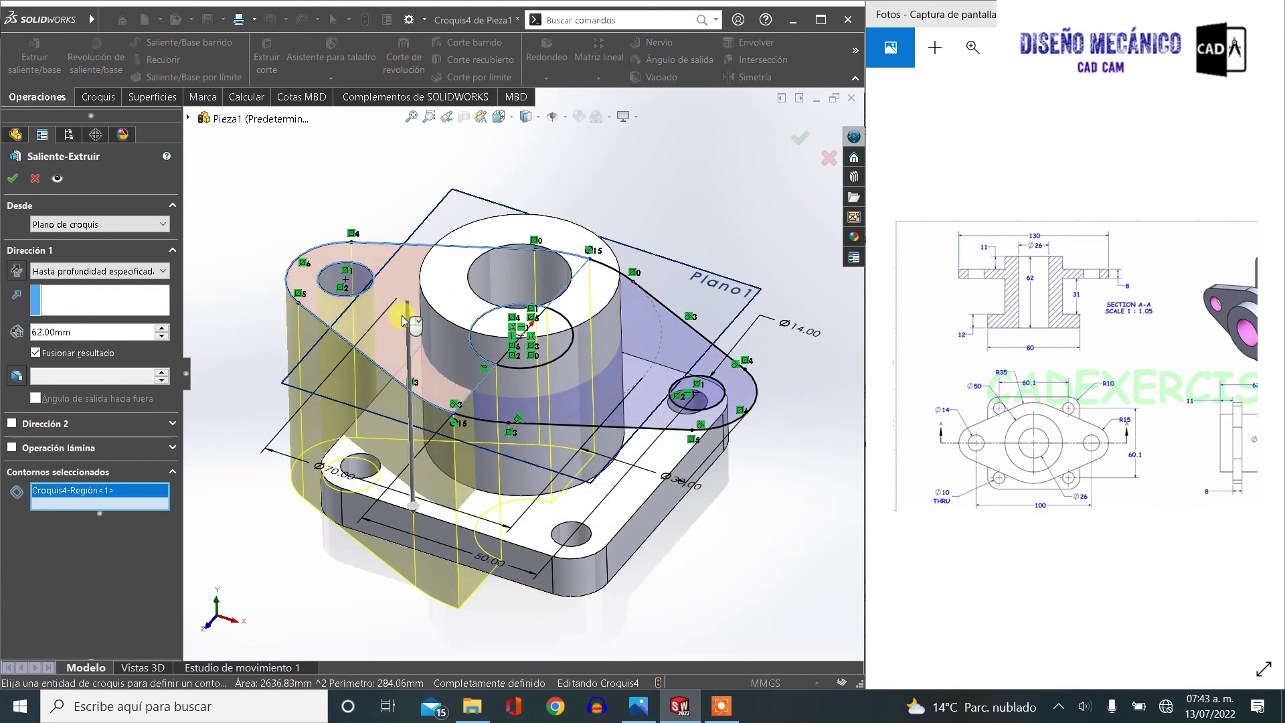
pyautogui.click(681, 358)
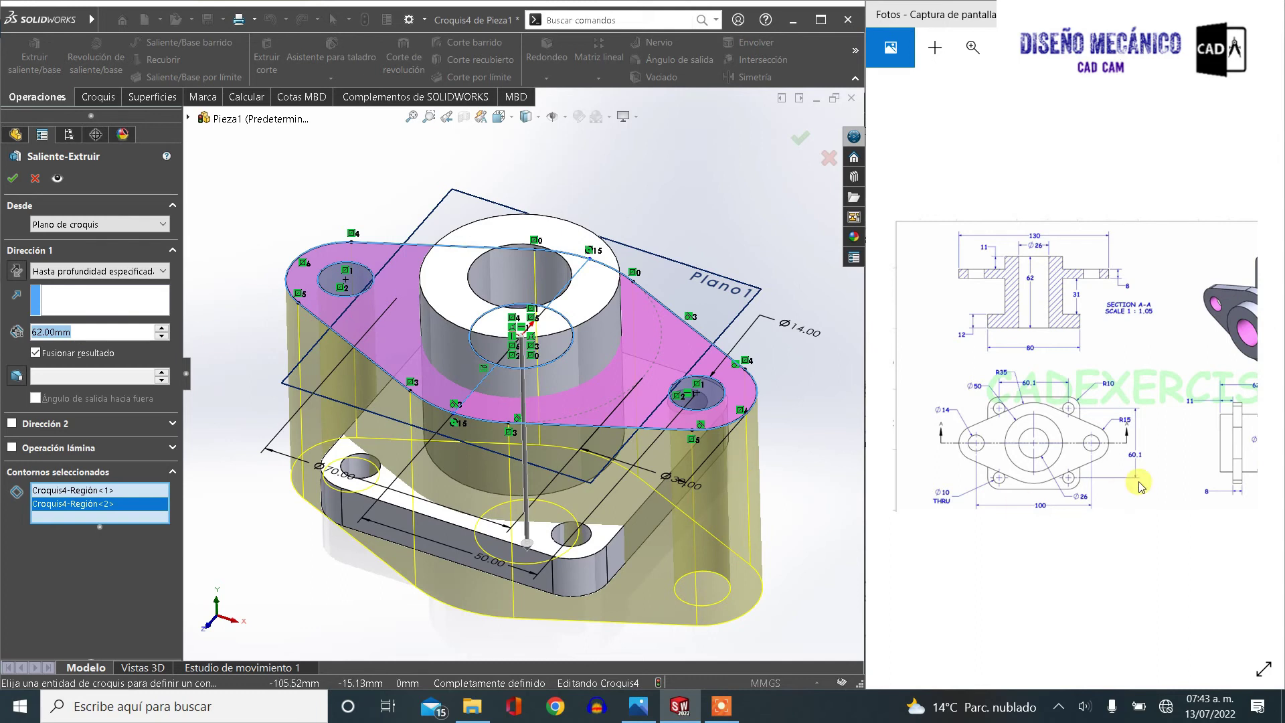
pyautogui.write('8')
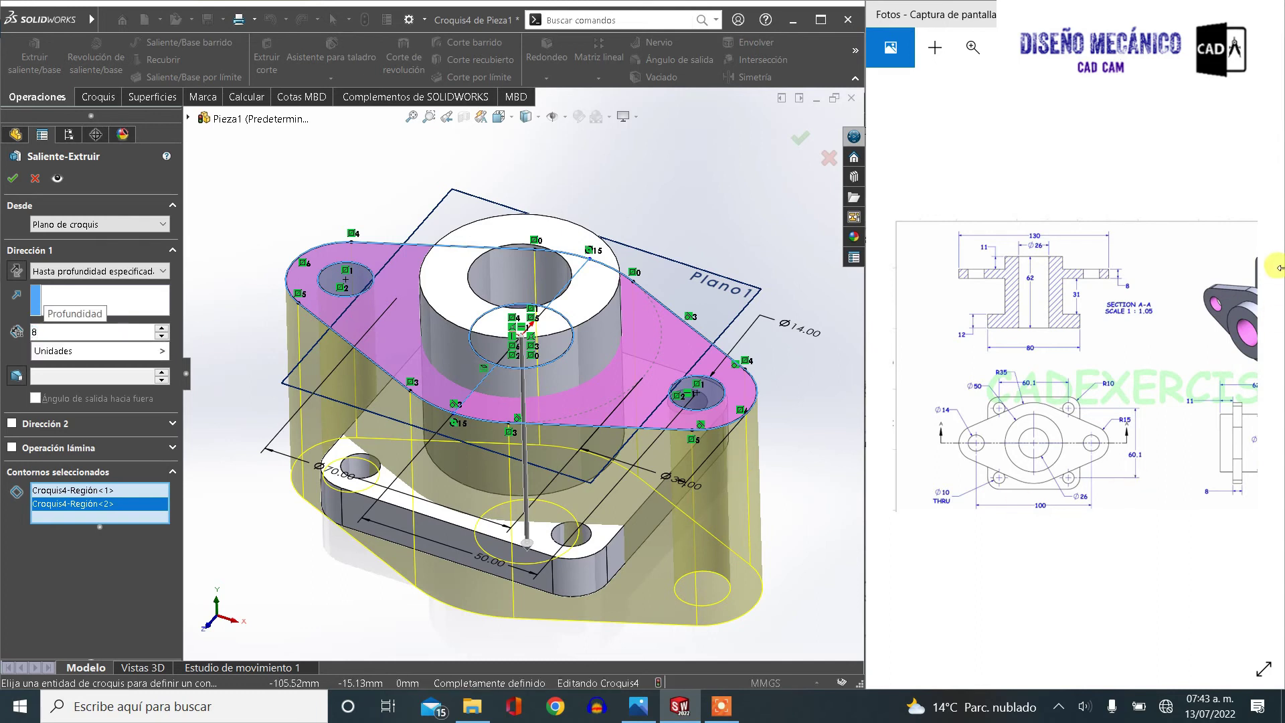
pyautogui.press('Return')
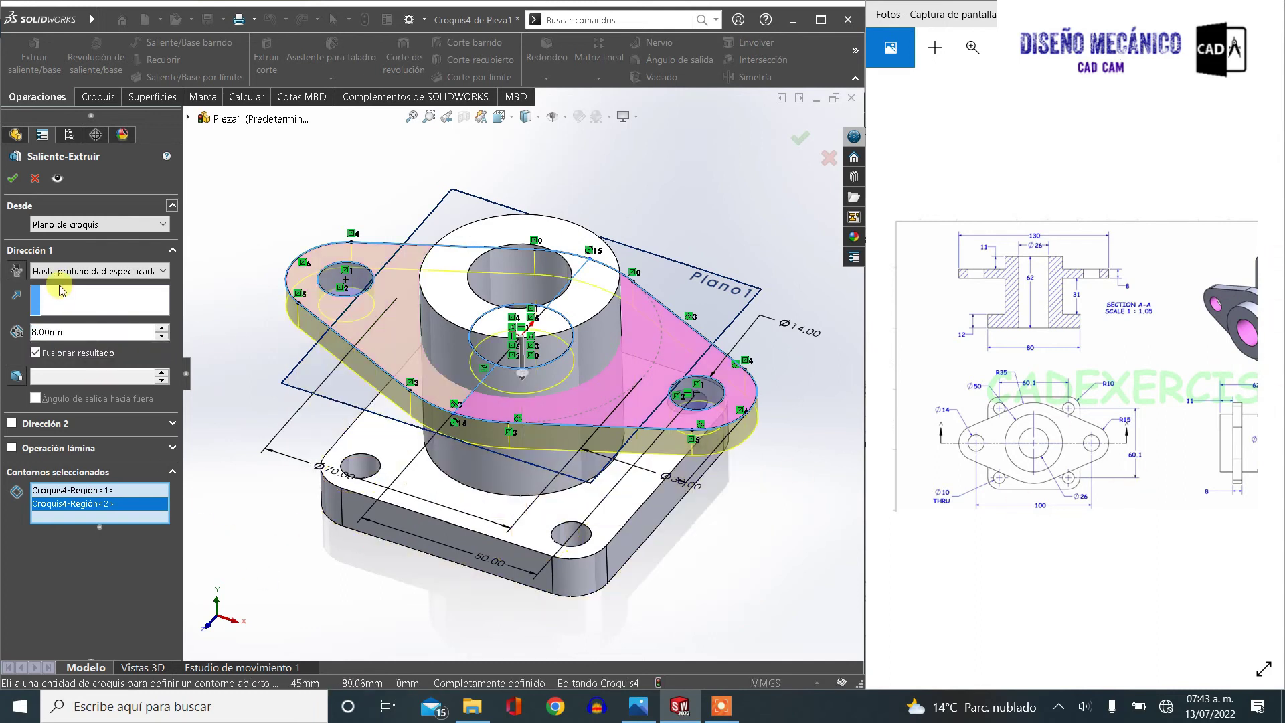
pyautogui.click(22, 264)
pyautogui.moveTo(542, 474)
pyautogui.mouseDown(button='middle')
pyautogui.moveTo(519, 368)
pyautogui.moveTo(514, 463)
pyautogui.mouseUp(button='middle')
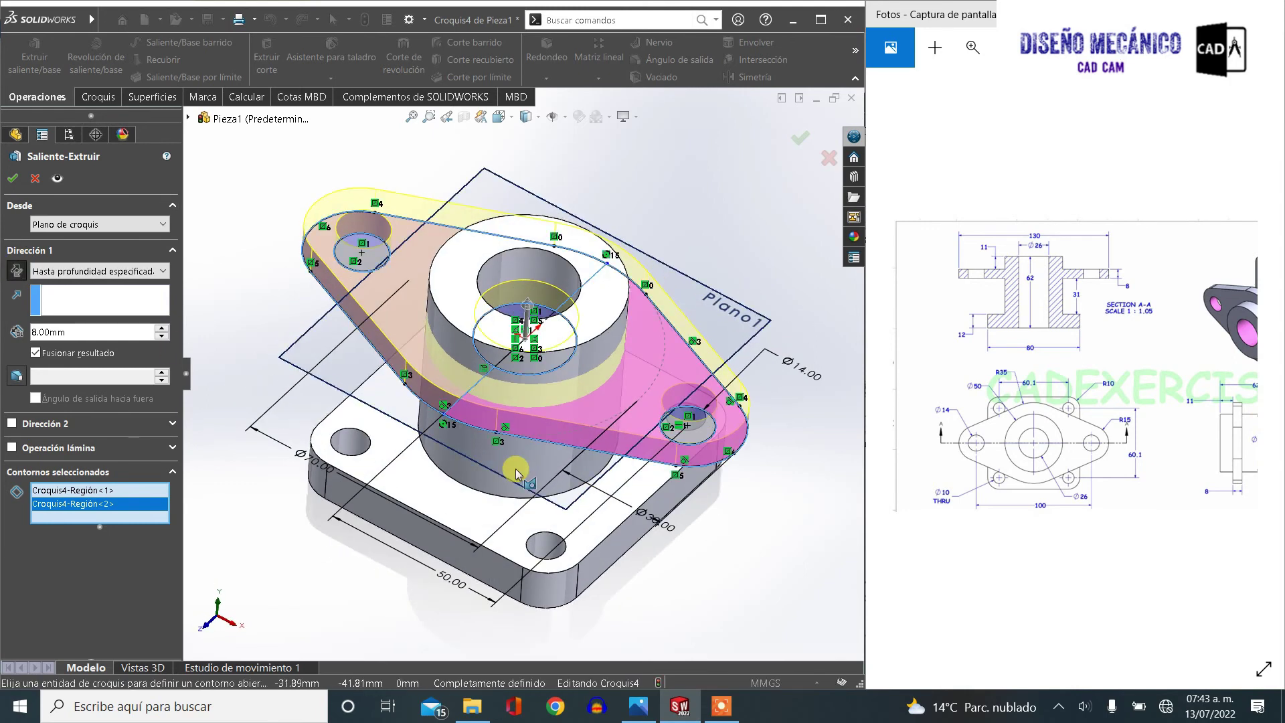
pyautogui.click(12, 178)
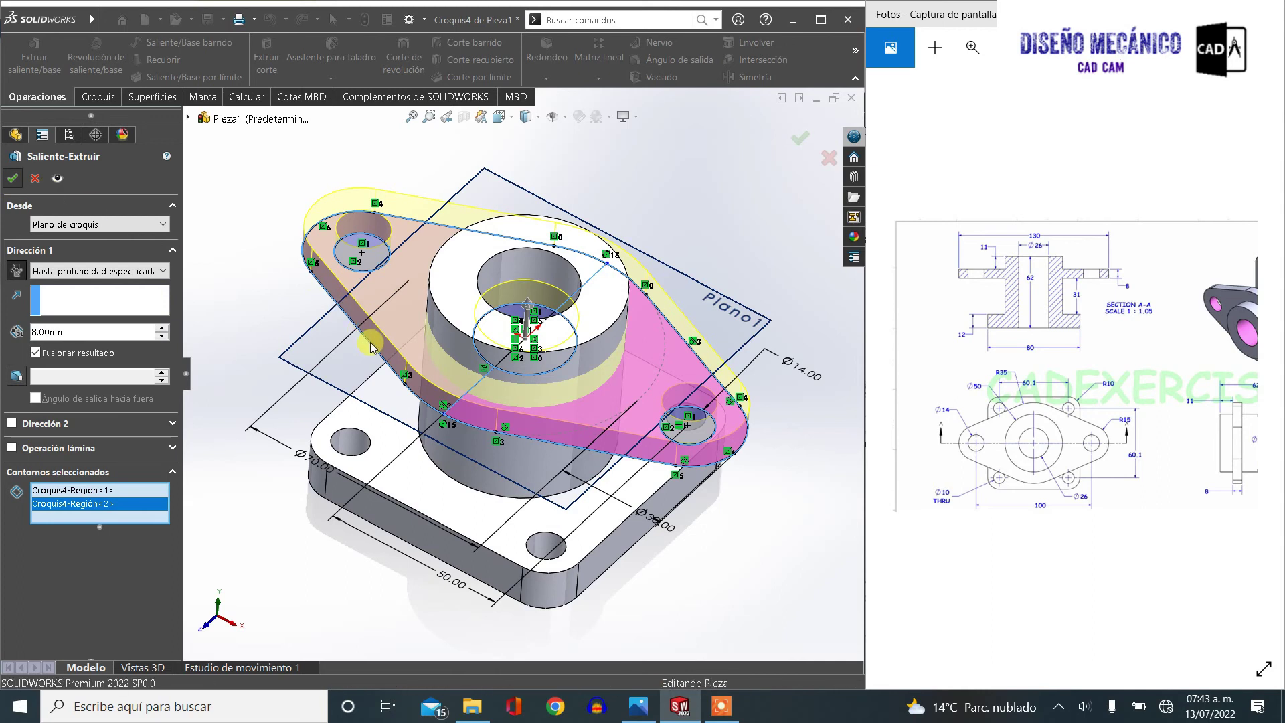
pyautogui.moveTo(424, 423)
pyautogui.mouseDown(button='middle')
pyautogui.moveTo(436, 421)
pyautogui.moveTo(433, 499)
pyautogui.moveTo(473, 358)
pyautogui.moveTo(436, 530)
pyautogui.moveTo(689, 238)
pyautogui.moveTo(703, 287)
pyautogui.moveTo(681, 301)
pyautogui.moveTo(653, 249)
pyautogui.mouseUp(button='middle')
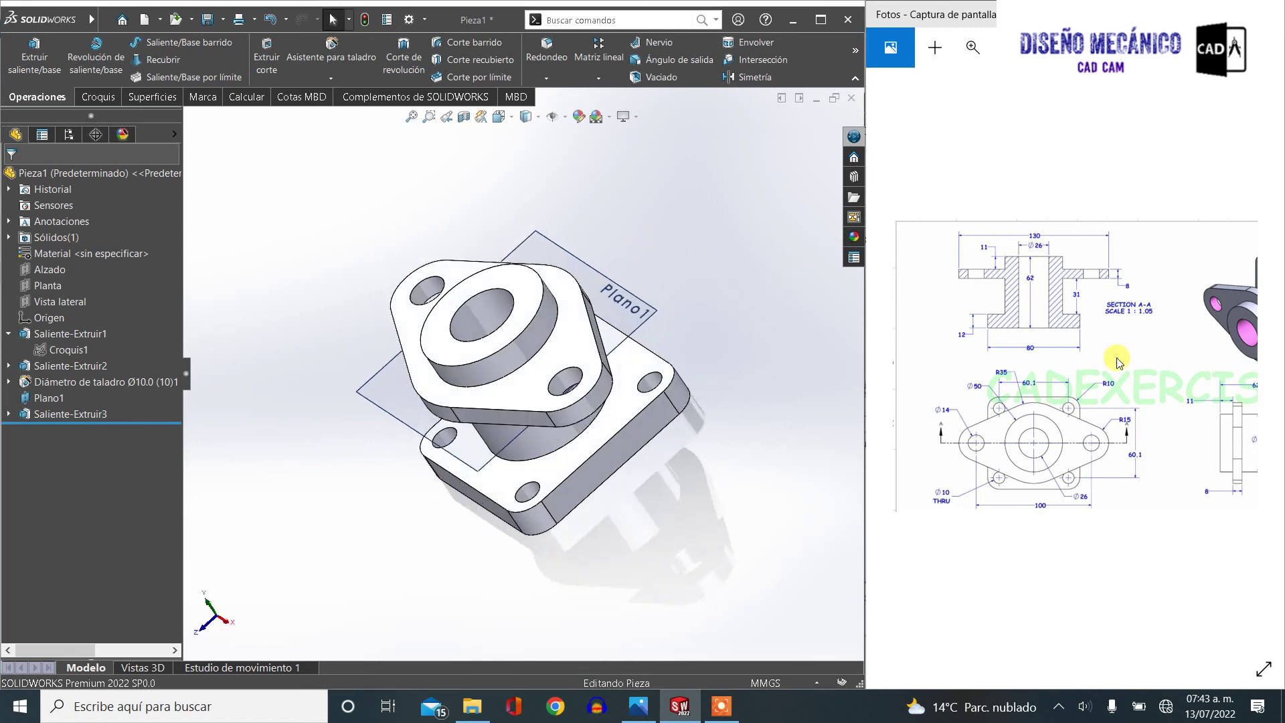
# Apply a plain white scene and hide Plano1
pyautogui.hscroll(2, 1044, 362)
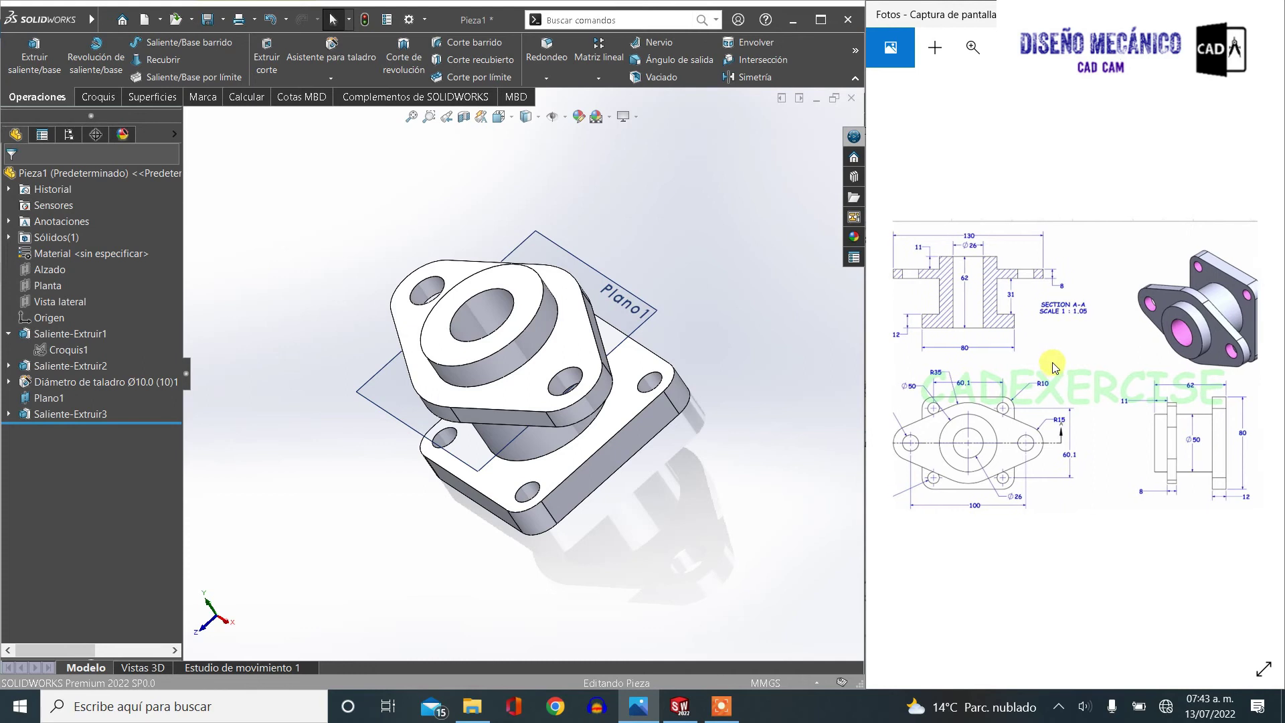
pyautogui.moveTo(1047, 370); pyautogui.dragTo(1116, 377)
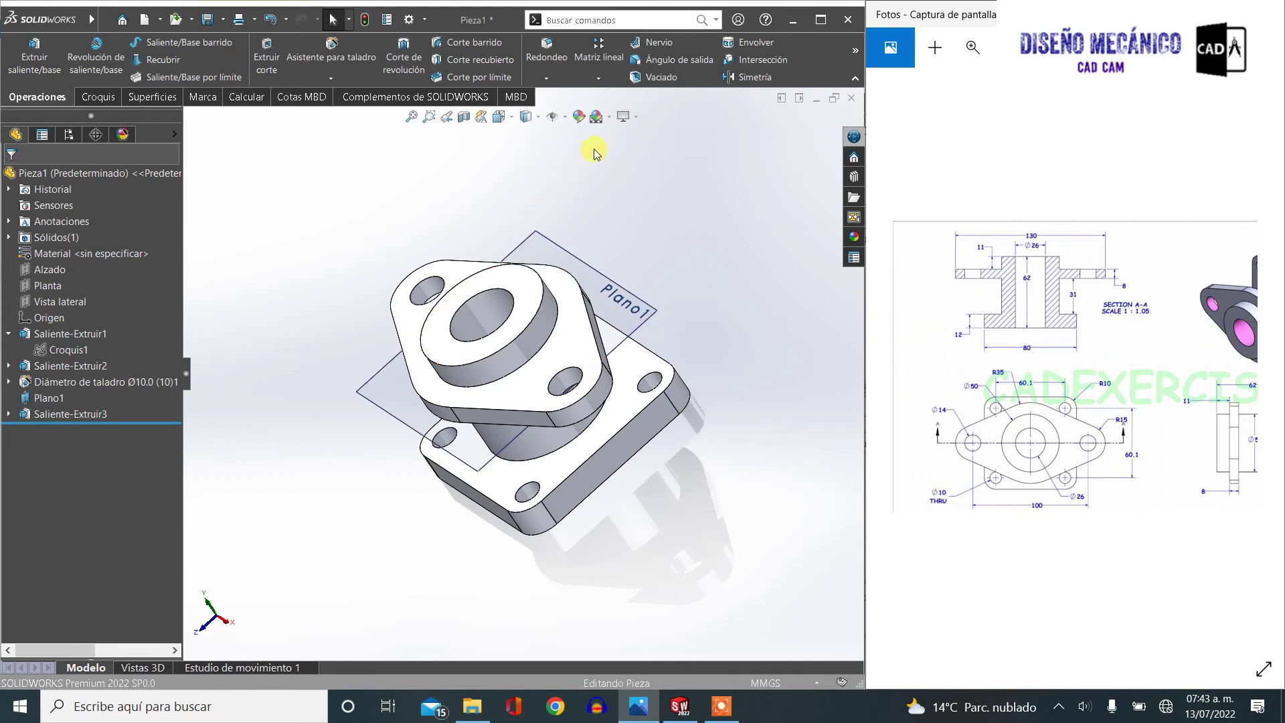
pyautogui.click(611, 123)
pyautogui.click(629, 152)
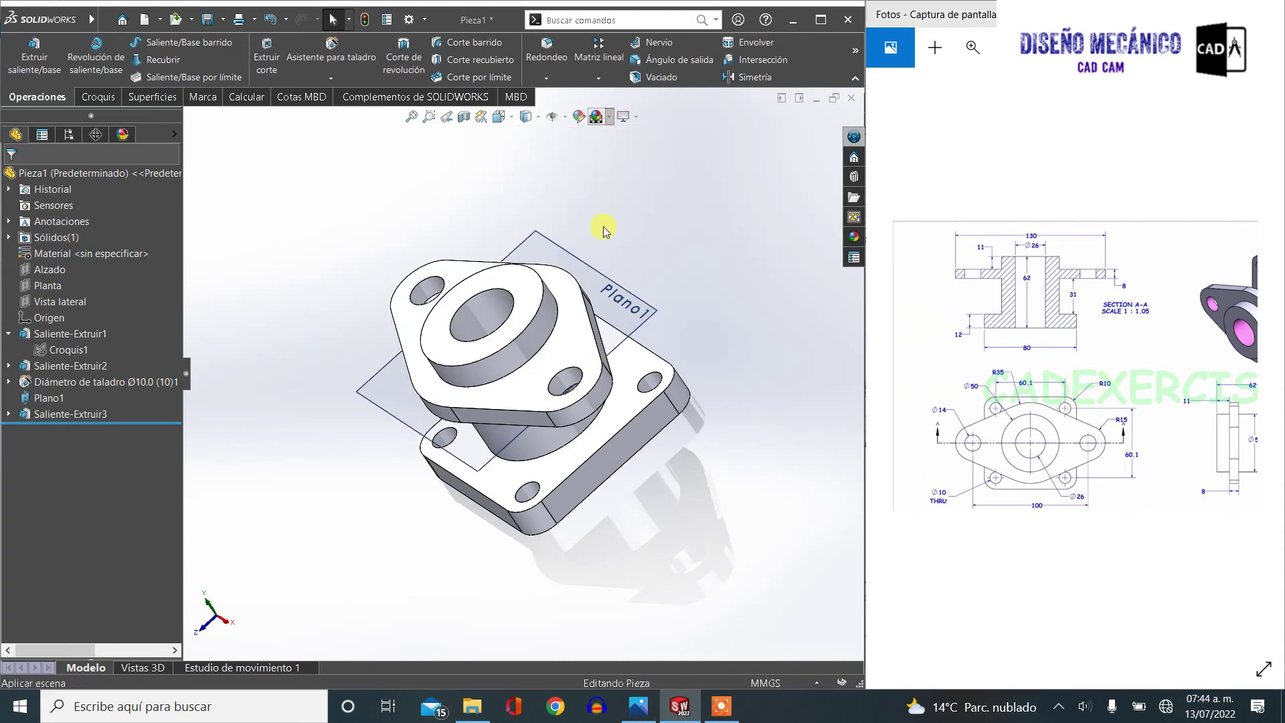
pyautogui.rightClick(564, 254)
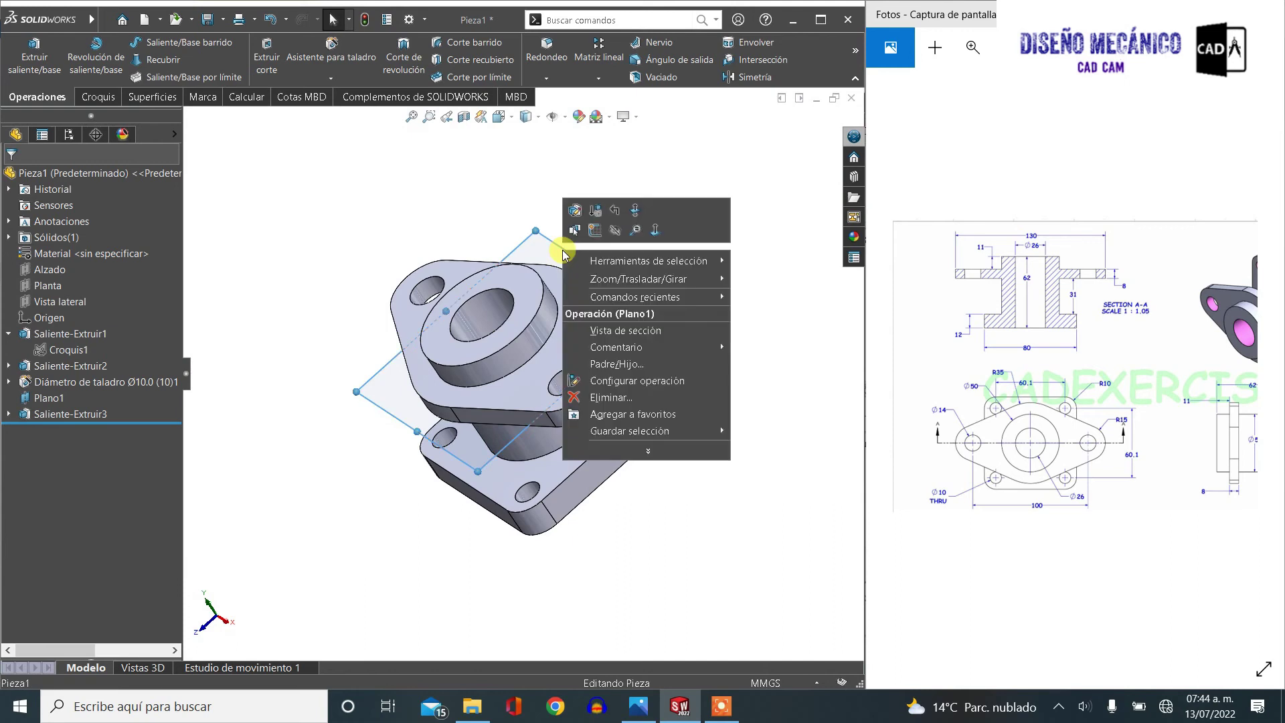
pyautogui.click(615, 229)
pyautogui.moveTo(602, 324)
pyautogui.mouseDown(button='middle')
pyautogui.moveTo(637, 273)
pyautogui.moveTo(647, 407)
pyautogui.mouseUp(button='middle')
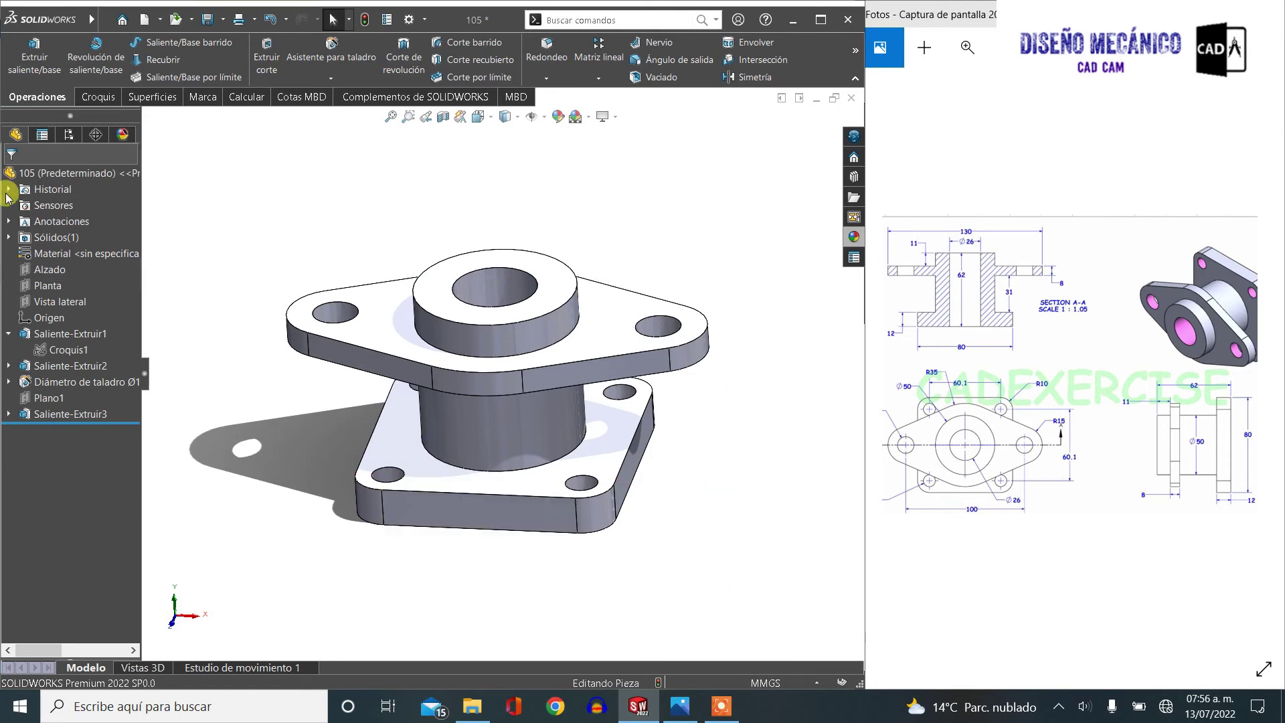
# Assign Latón (brass) from the copper alloys as the part material
pyautogui.rightClick(53, 260)
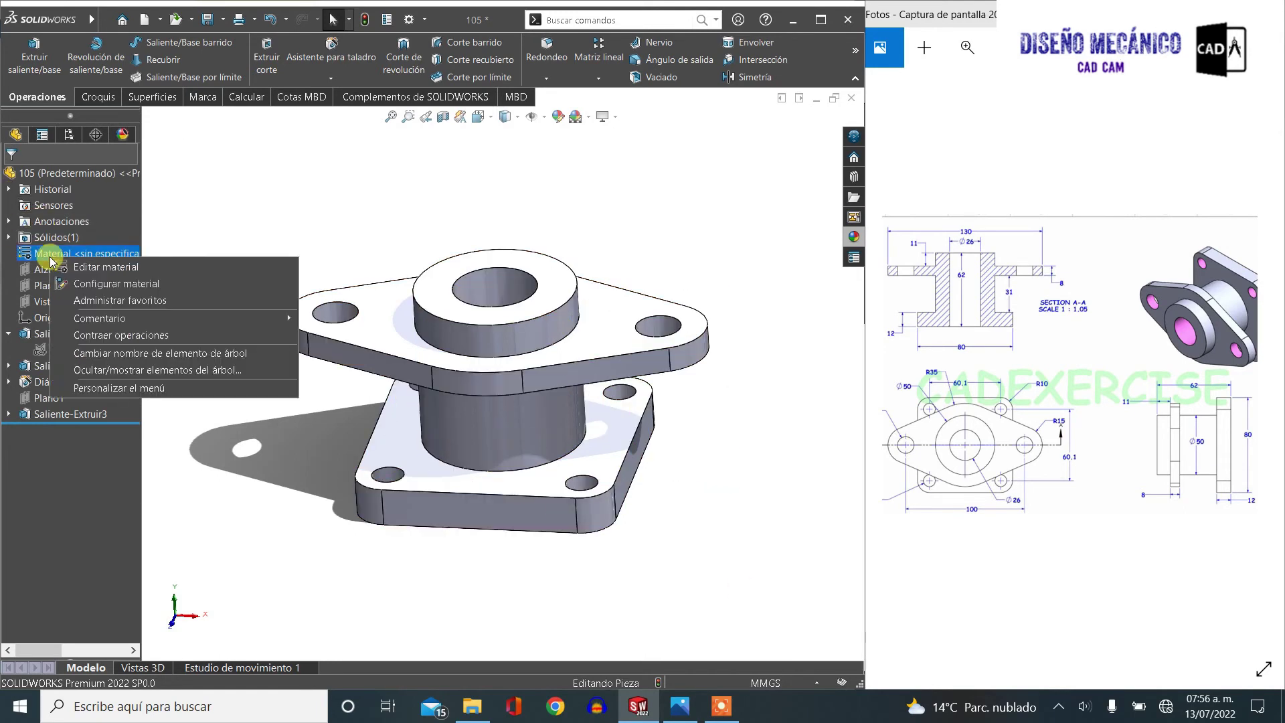
pyautogui.click(78, 268)
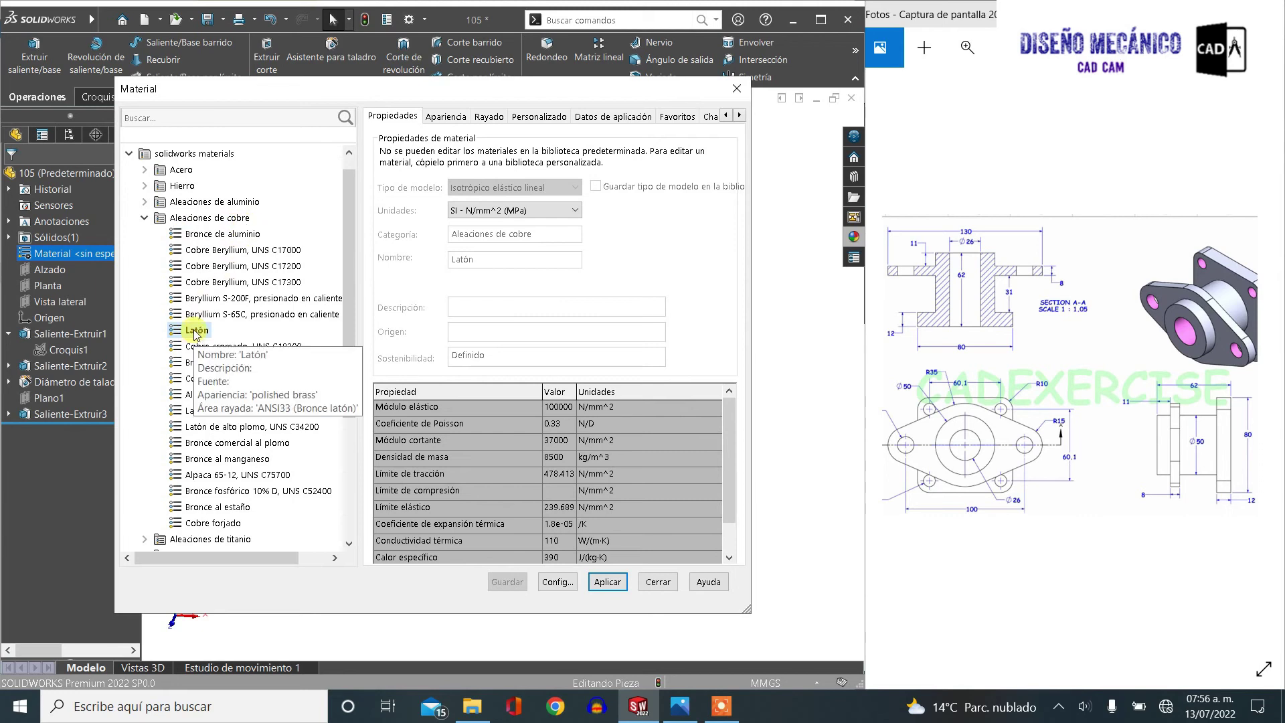
pyautogui.click(601, 582)
pyautogui.click(657, 582)
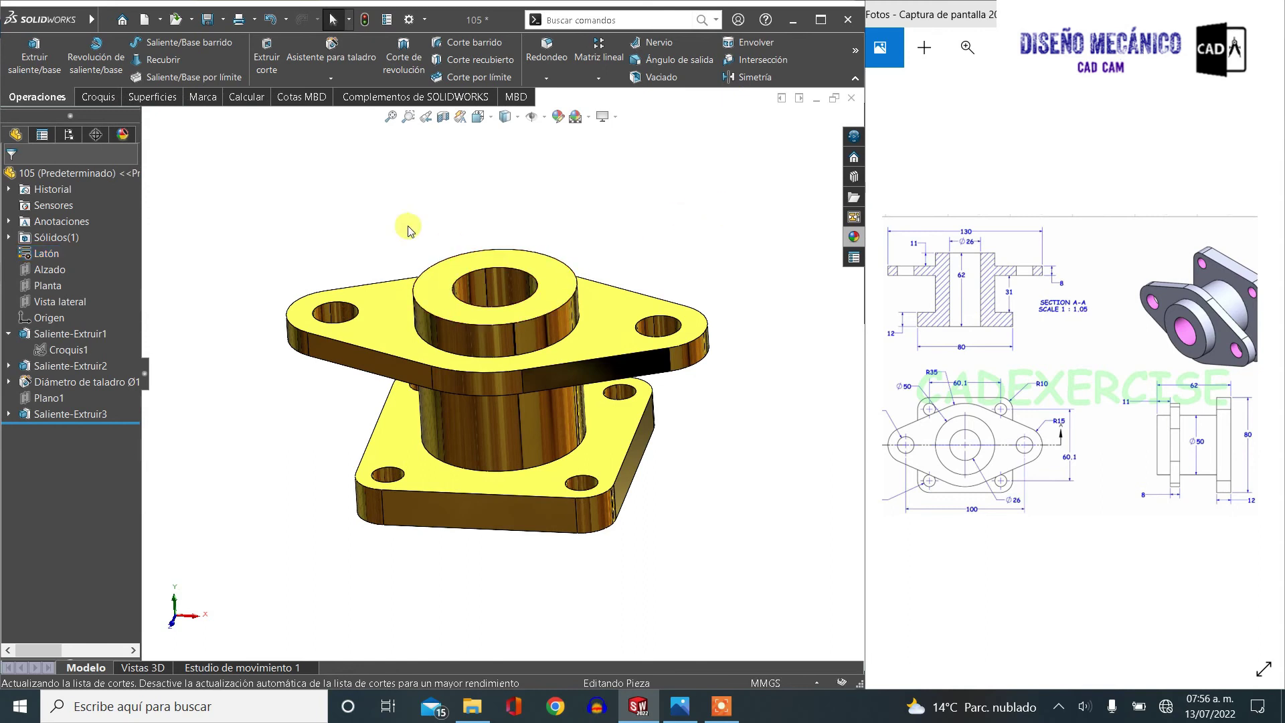
# Fillet the three circular hub-to-flange and hub-base edges with a 2 mm radius
pyautogui.click(545, 60)
pyautogui.scroll(-2, 487, 364)
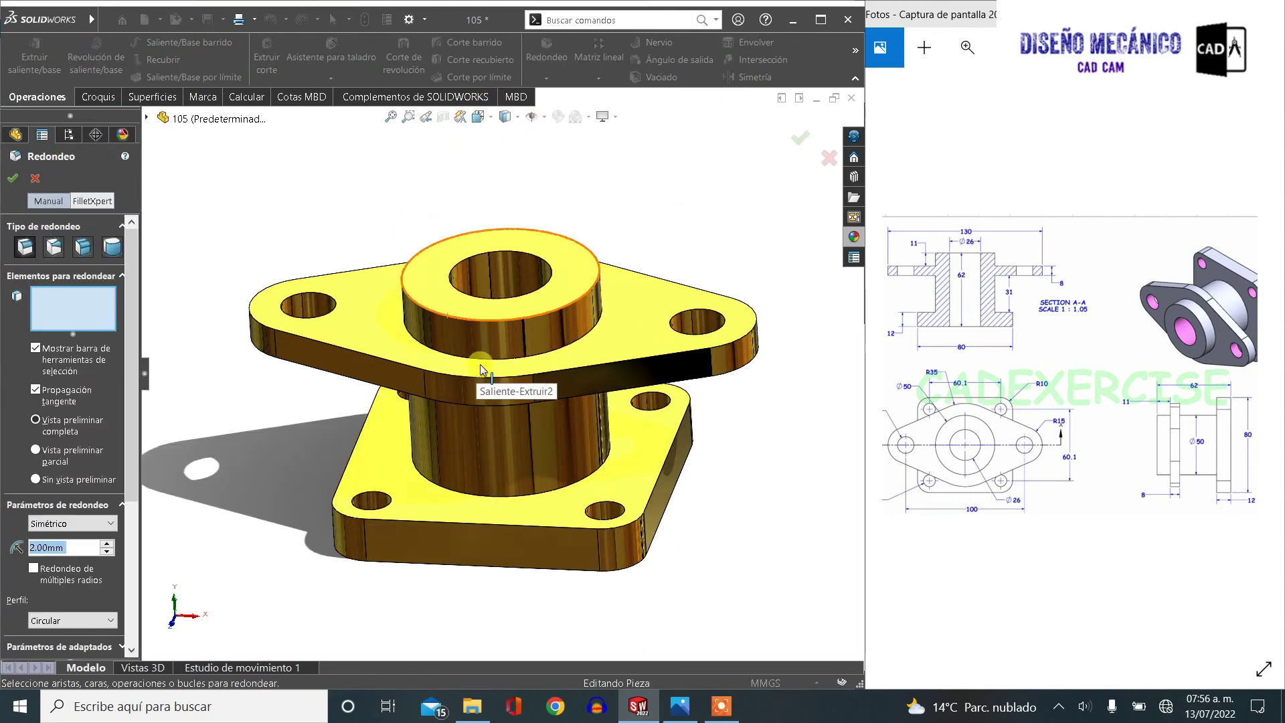
pyautogui.click(487, 365)
pyautogui.moveTo(487, 365)
pyautogui.mouseDown(button='middle')
pyautogui.moveTo(561, 306)
pyautogui.moveTo(546, 501)
pyautogui.mouseUp(button='middle')
pyautogui.click(560, 306)
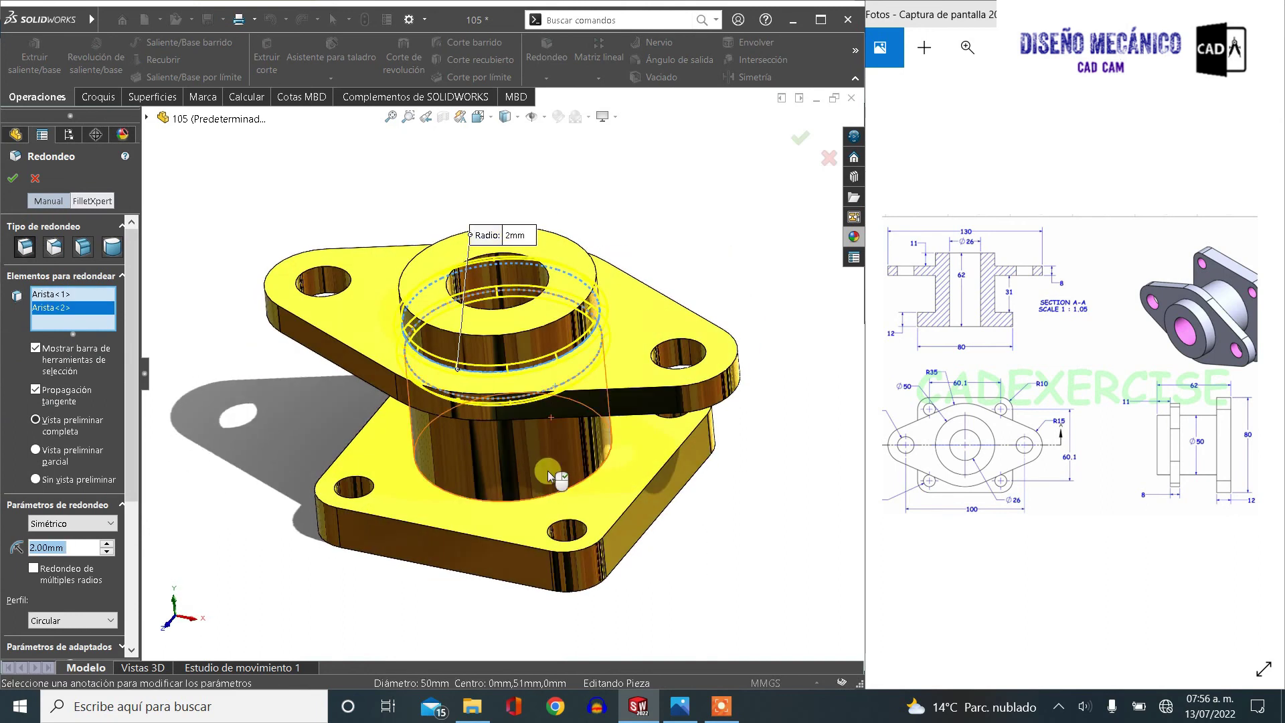
pyautogui.click(555, 505)
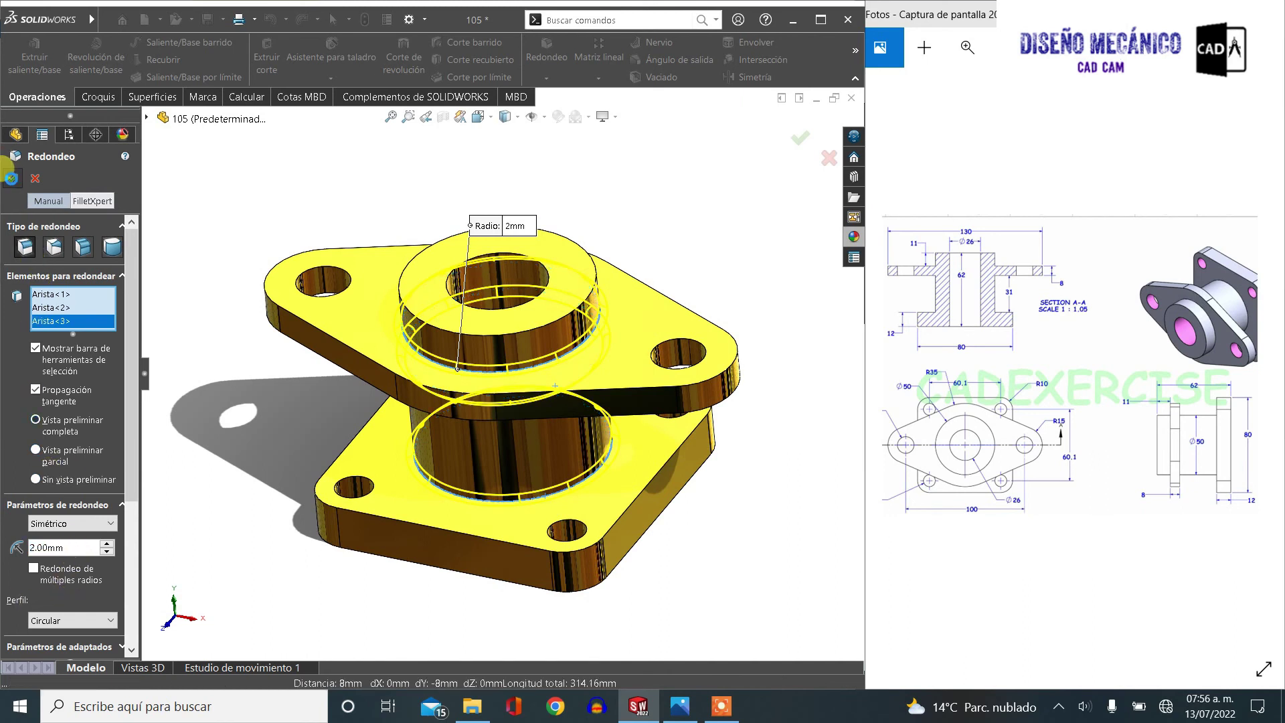
pyautogui.click(13, 178)
# Start a 0.5 mm × 45° chamfer on the hub bore and all bolt-hole faces
pyautogui.click(546, 78)
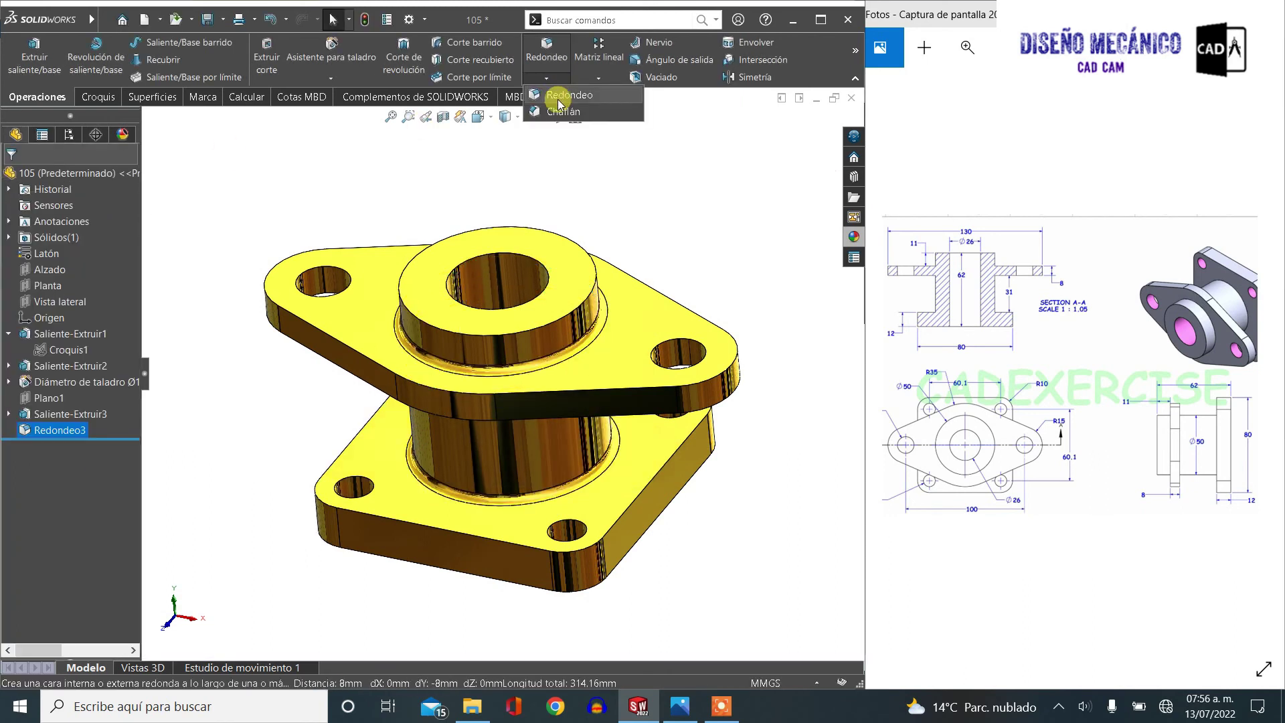
pyautogui.scroll(-3, 487, 276)
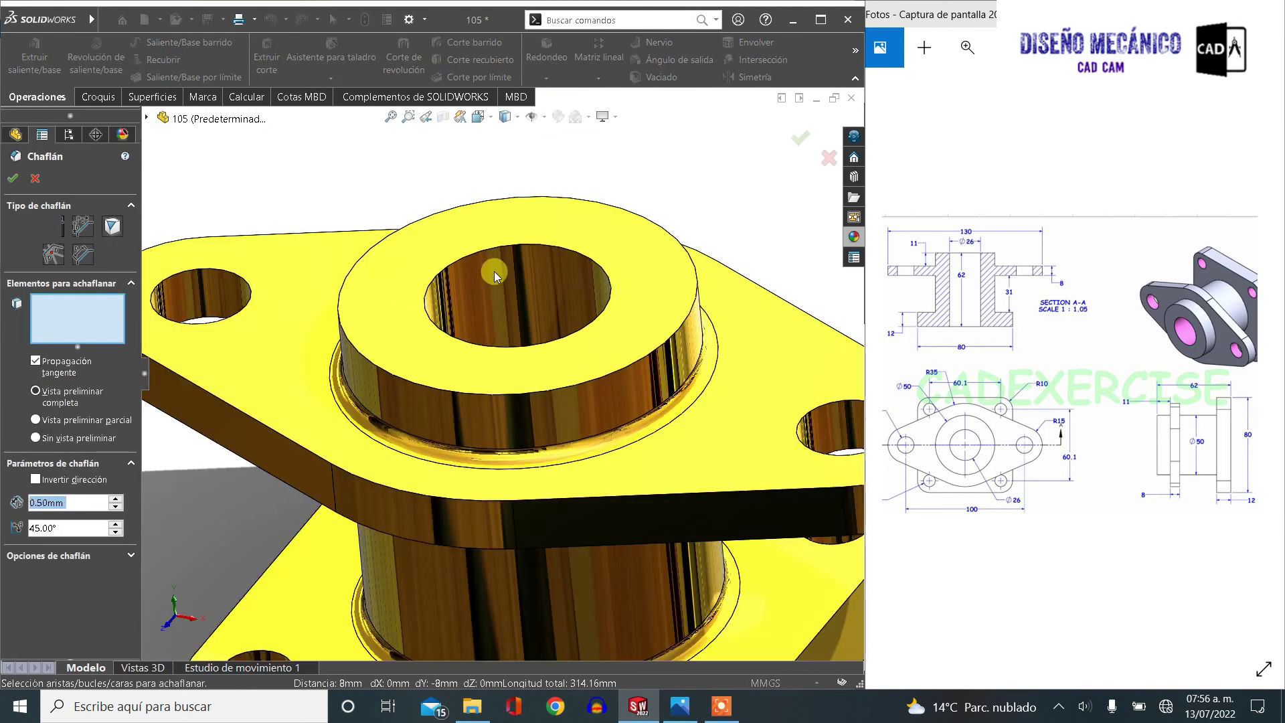
pyautogui.click(494, 267)
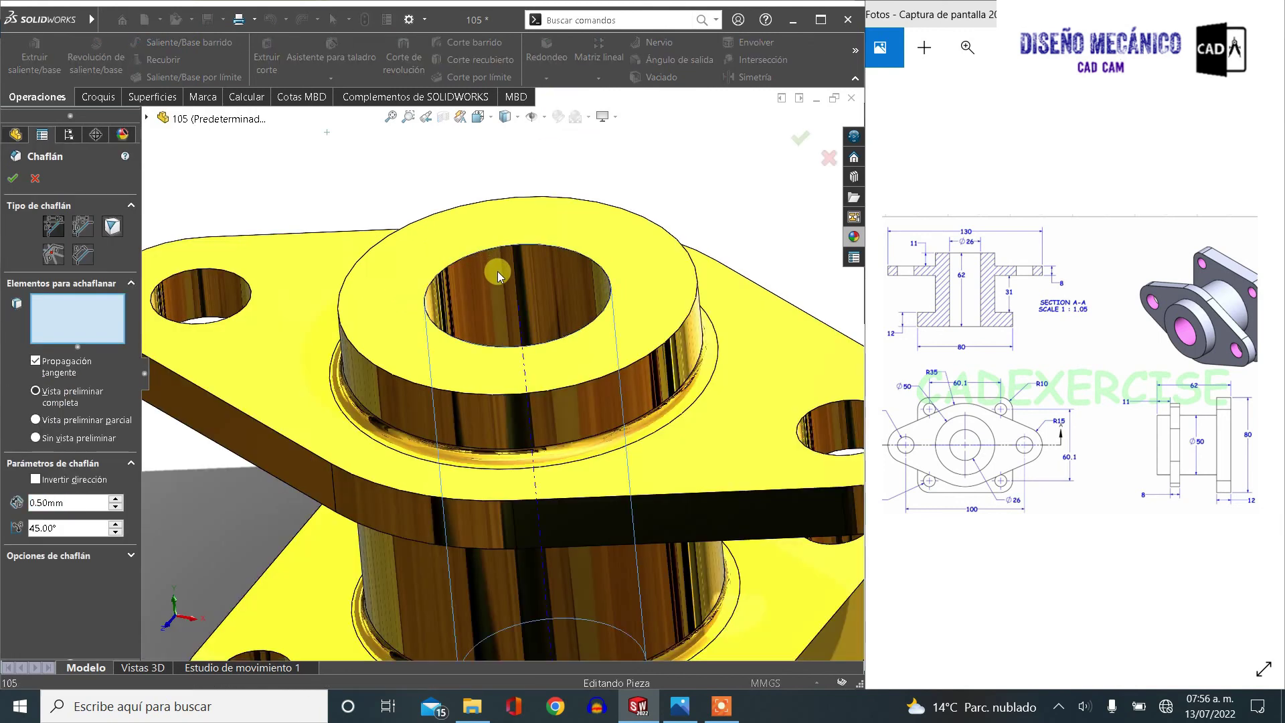
pyautogui.click(819, 424)
pyautogui.click(216, 289)
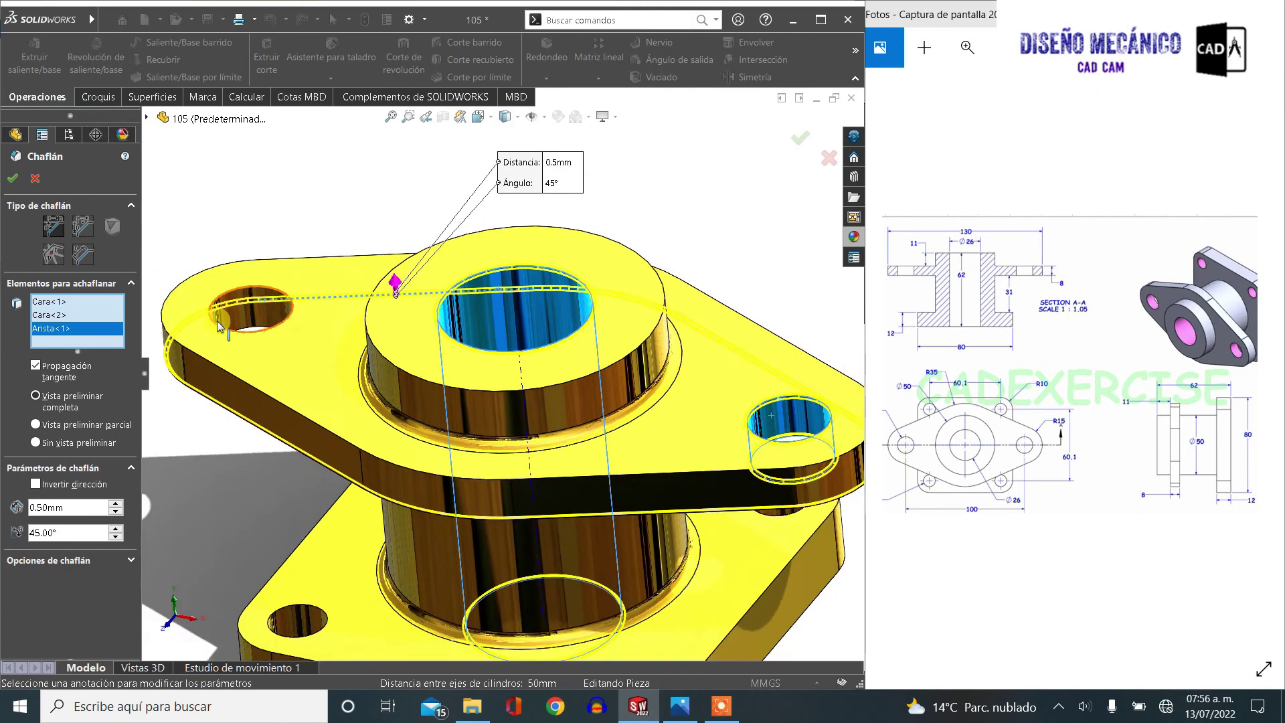
pyautogui.scroll(2, 502, 373)
pyautogui.click(333, 579)
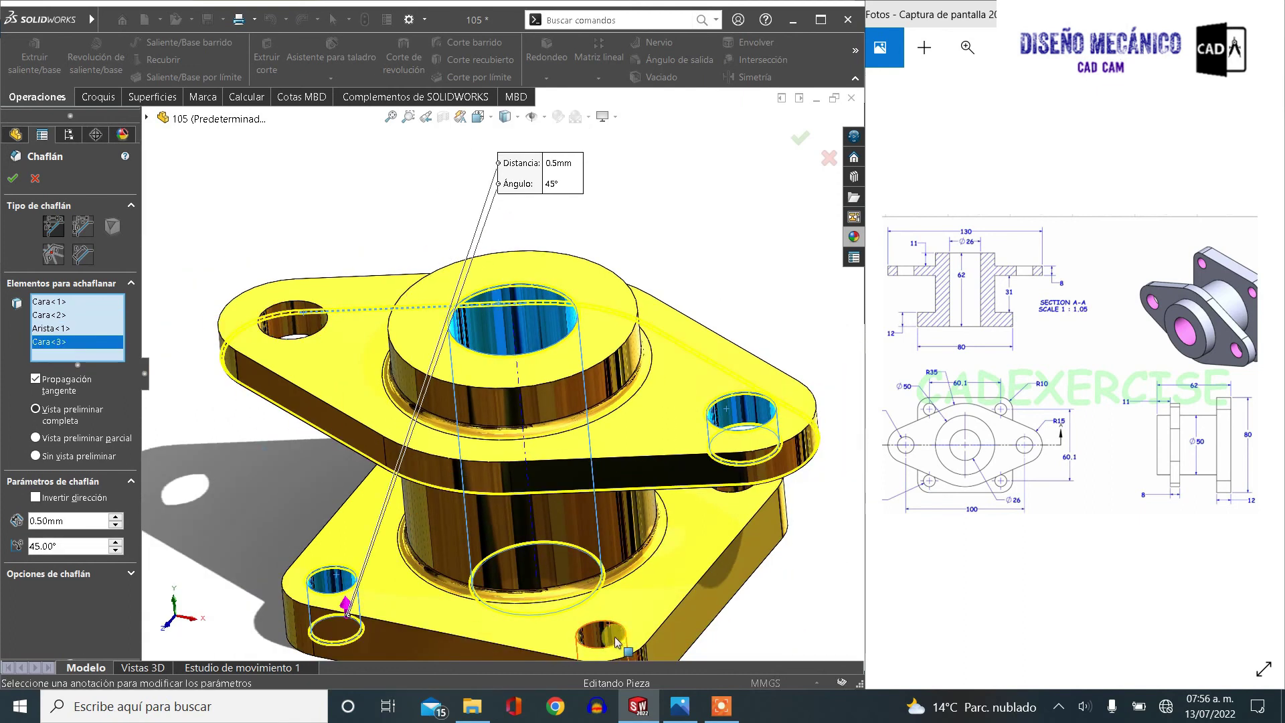
pyautogui.click(594, 622)
pyautogui.moveTo(654, 593)
pyautogui.mouseDown(button='middle')
pyautogui.moveTo(620, 497)
pyautogui.moveTo(734, 447)
pyautogui.mouseUp(button='middle')
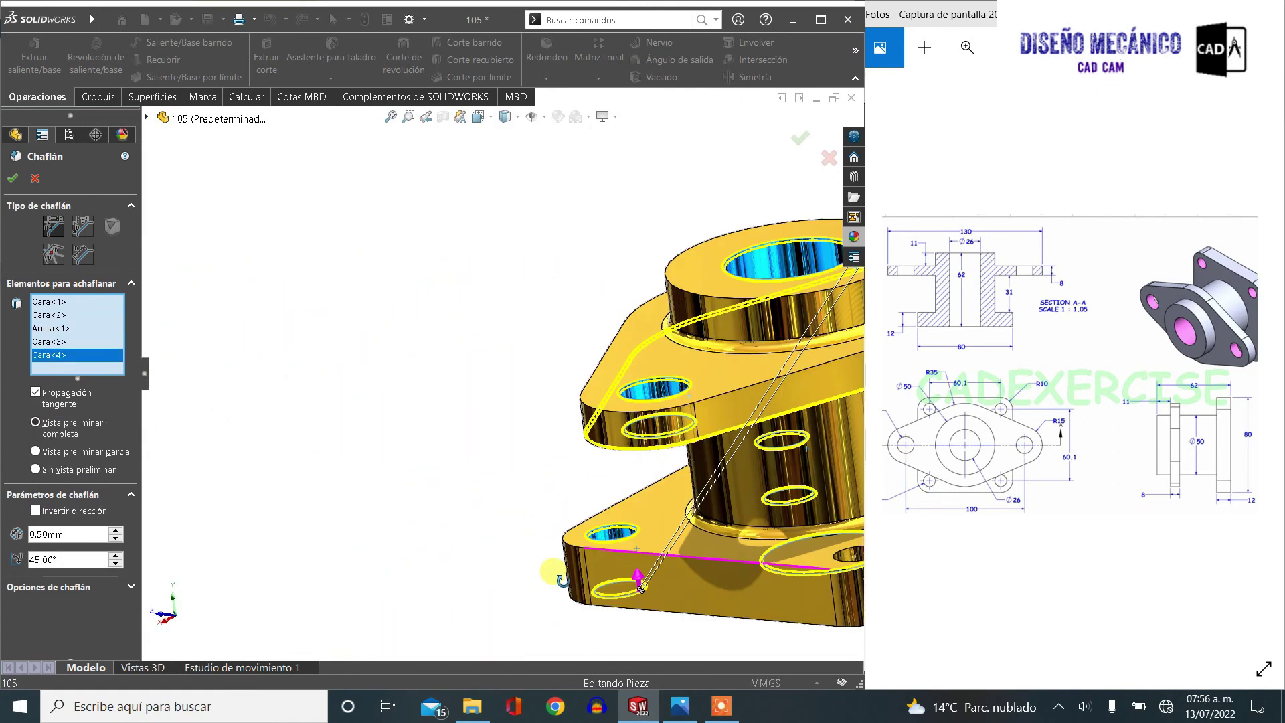
pyautogui.click(734, 446)
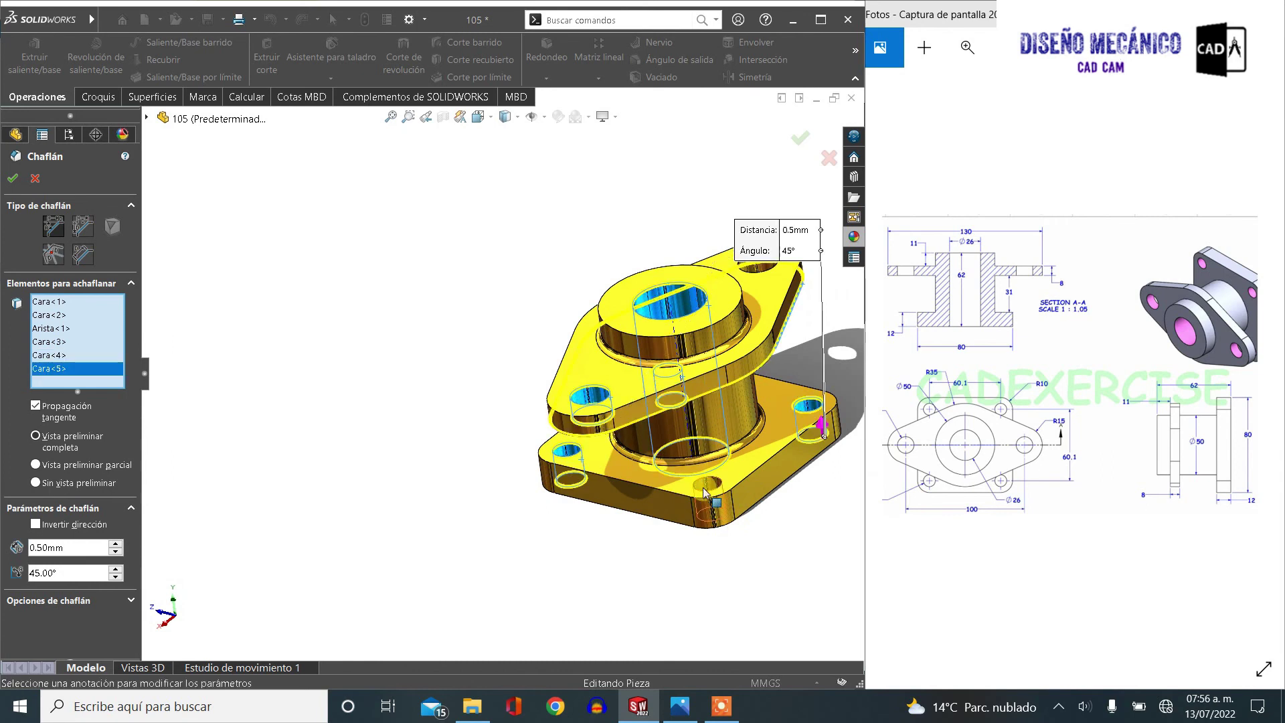
pyautogui.click(823, 433)
# Add the flange, boss top and base plate outer edges, then apply Chaflán4
pyautogui.moveTo(823, 434)
pyautogui.mouseDown(button='middle')
pyautogui.moveTo(754, 391)
pyautogui.moveTo(620, 358)
pyautogui.mouseUp(button='middle')
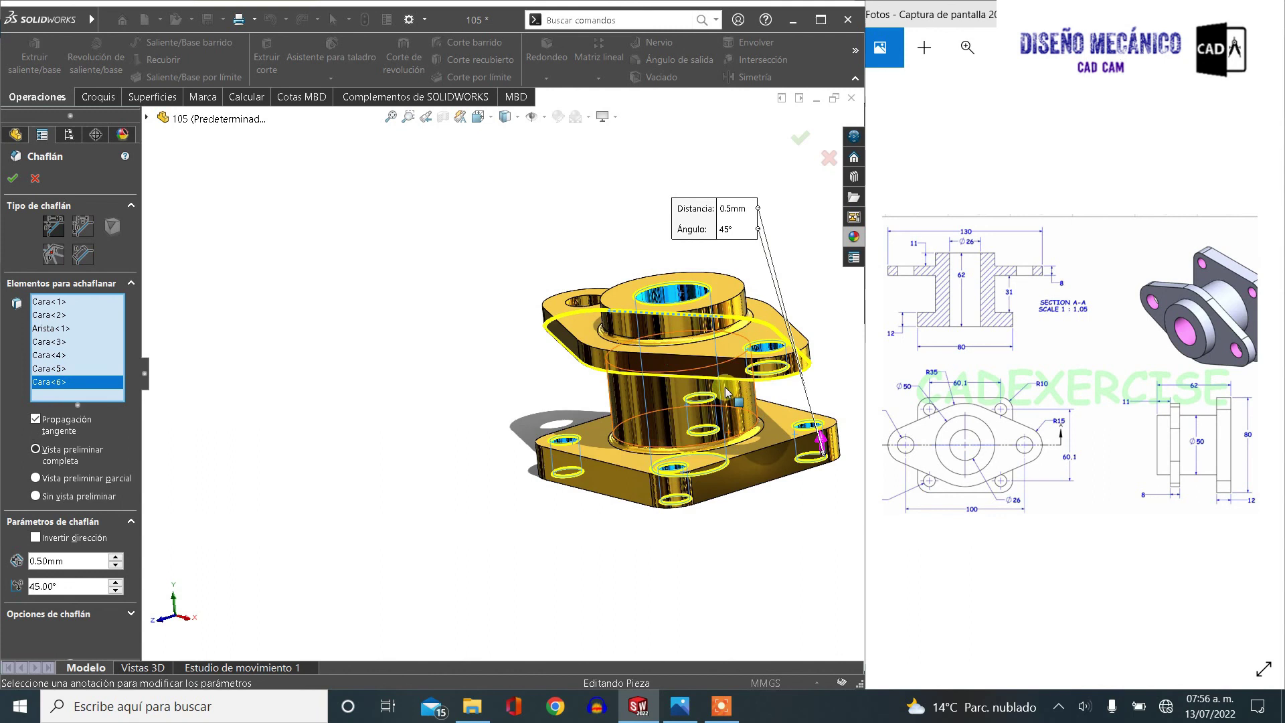
pyautogui.scroll(-3, 620, 358)
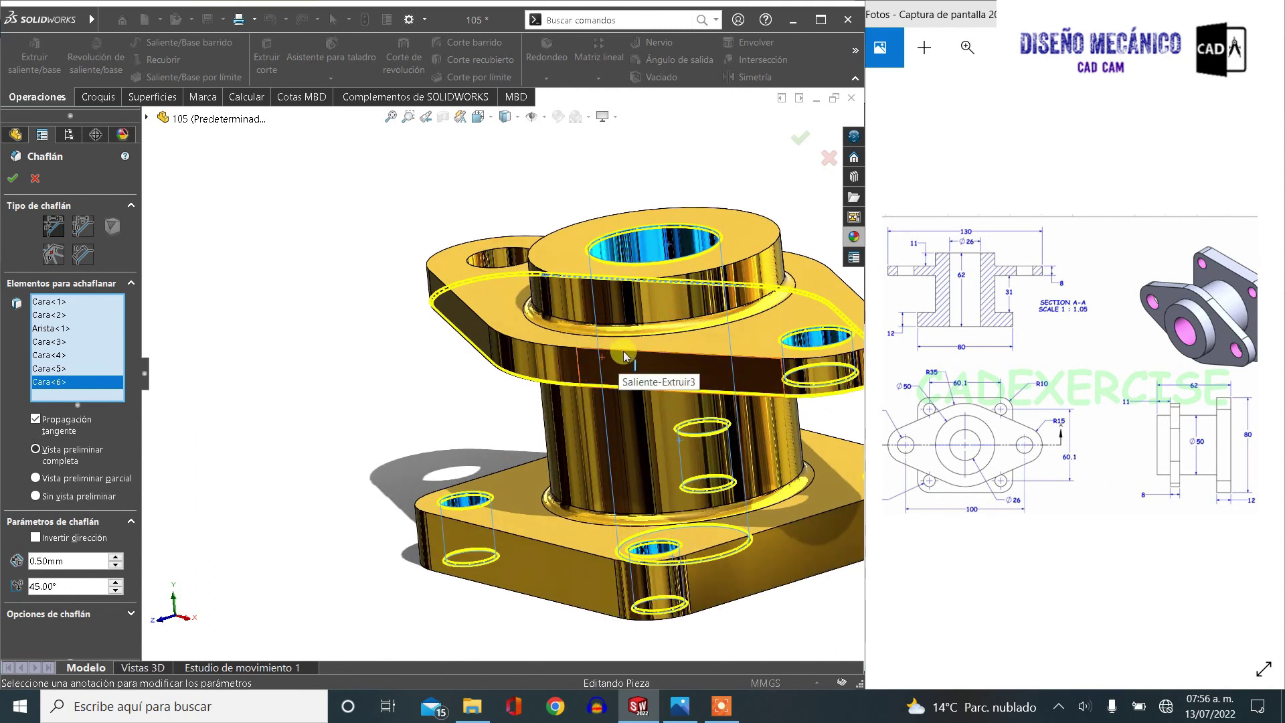
pyautogui.click(683, 350)
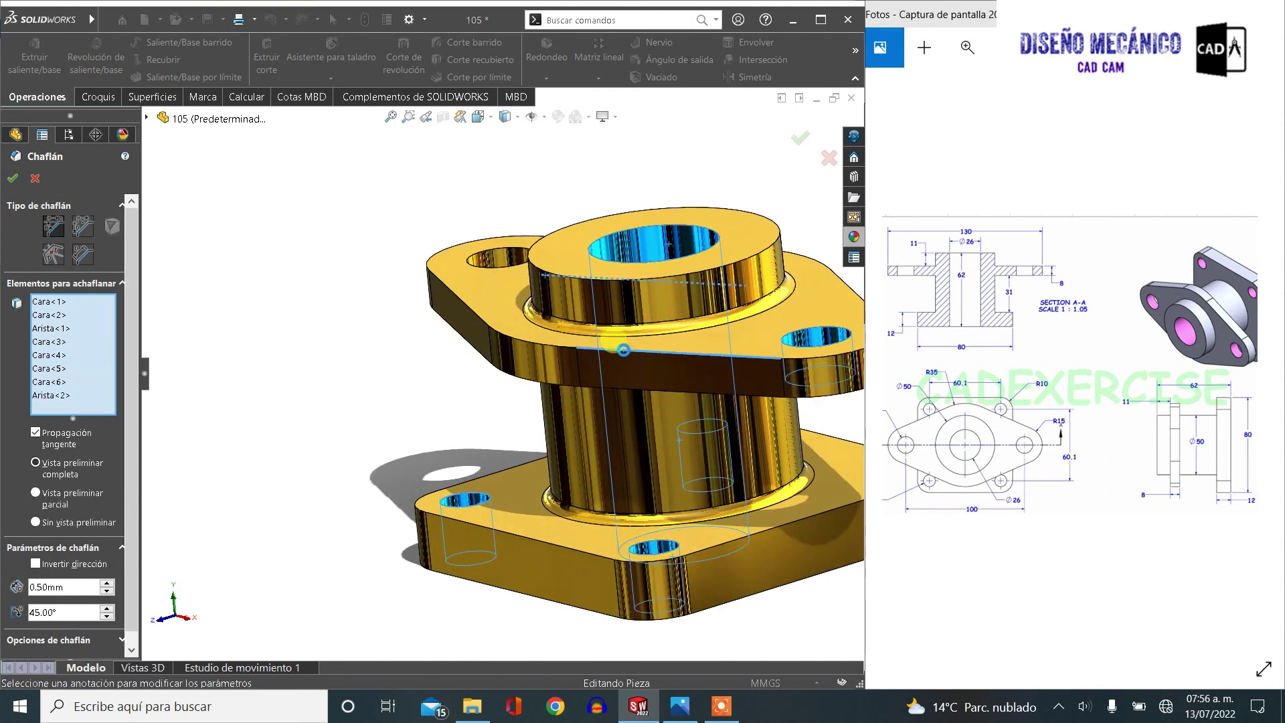
pyautogui.click(536, 267)
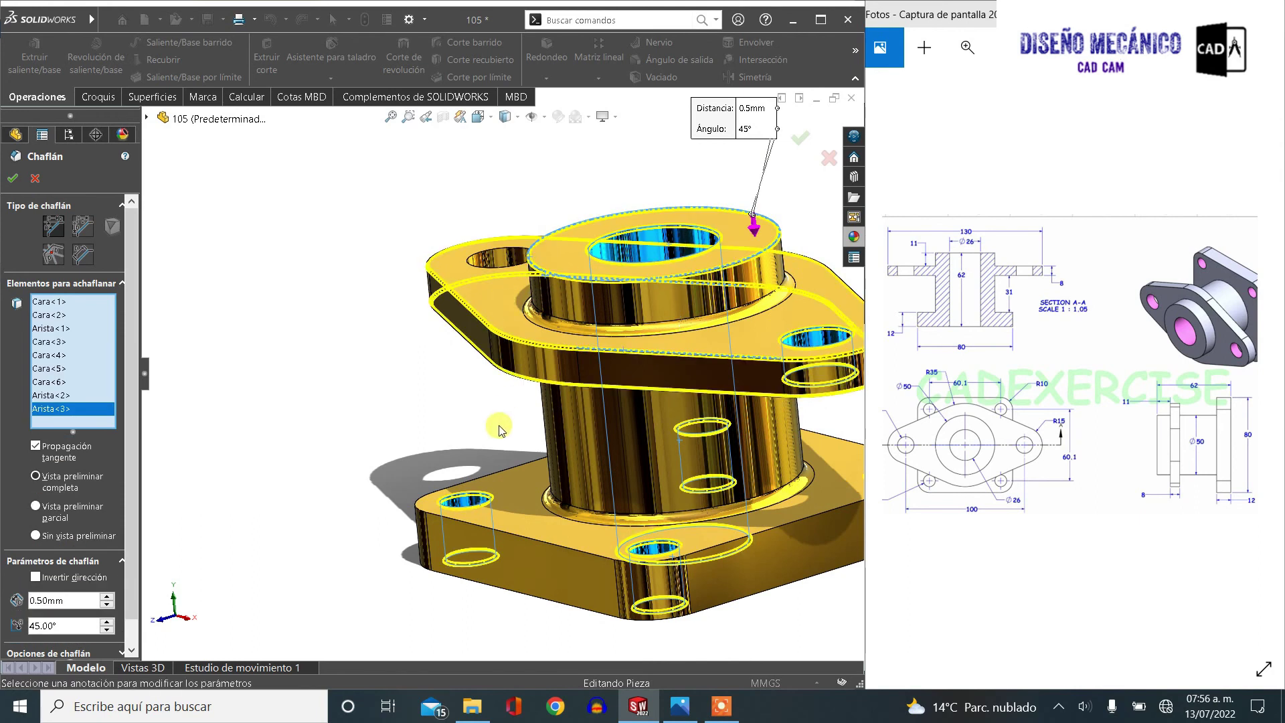
pyautogui.click(431, 515)
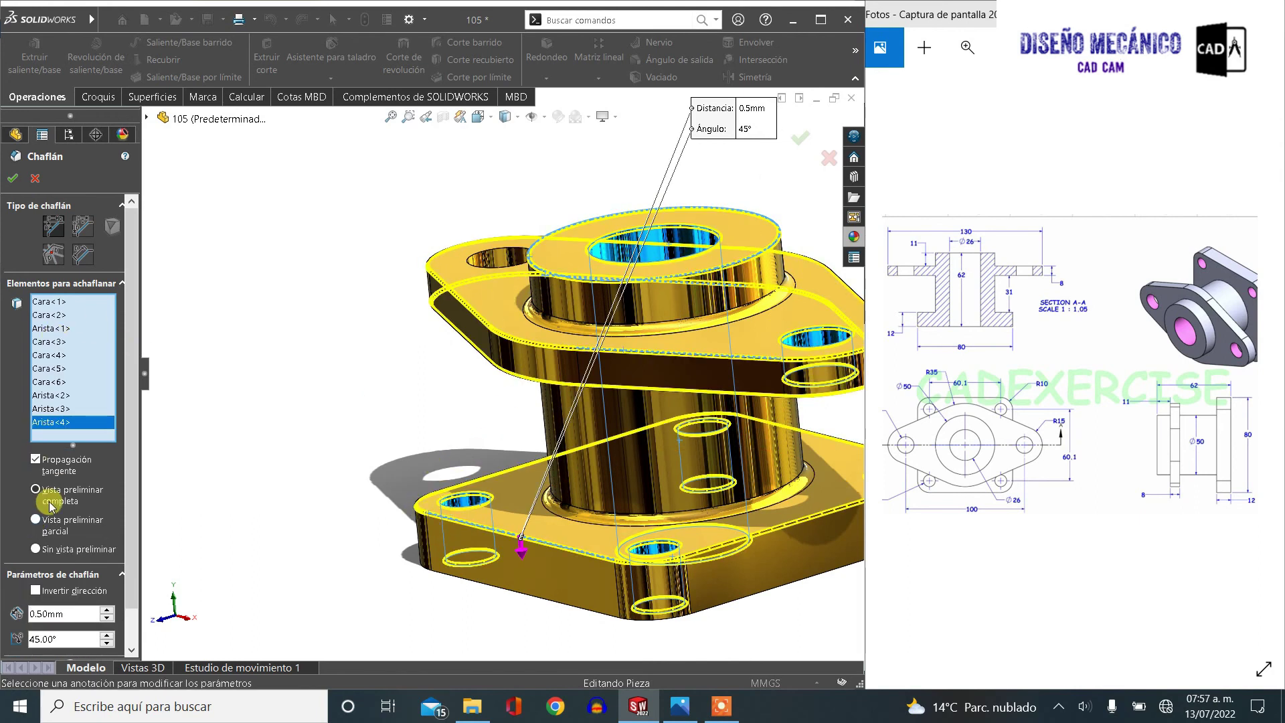
pyautogui.scroll(-2, 67, 542)
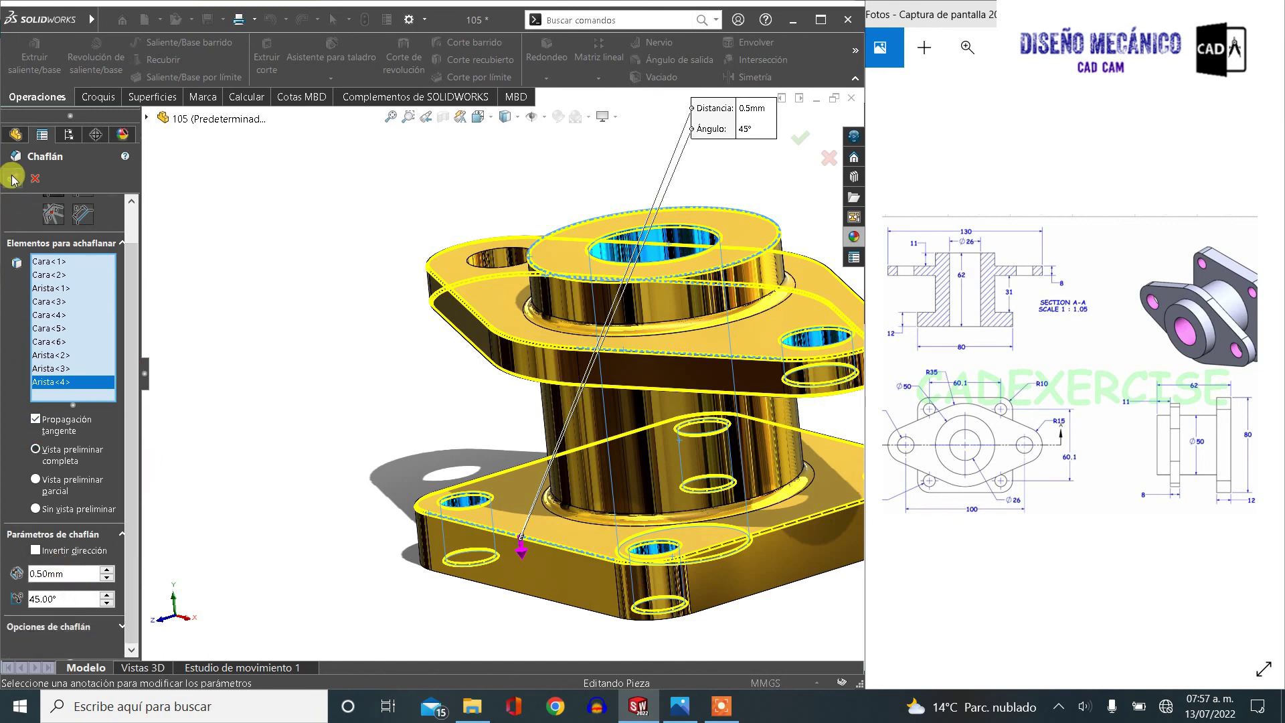
pyautogui.press('Return')
# Apply the chrome plate ('placa de cromo') appearance to the Redondeo3 hub-base fillet
pyautogui.scroll(3, 469, 391)
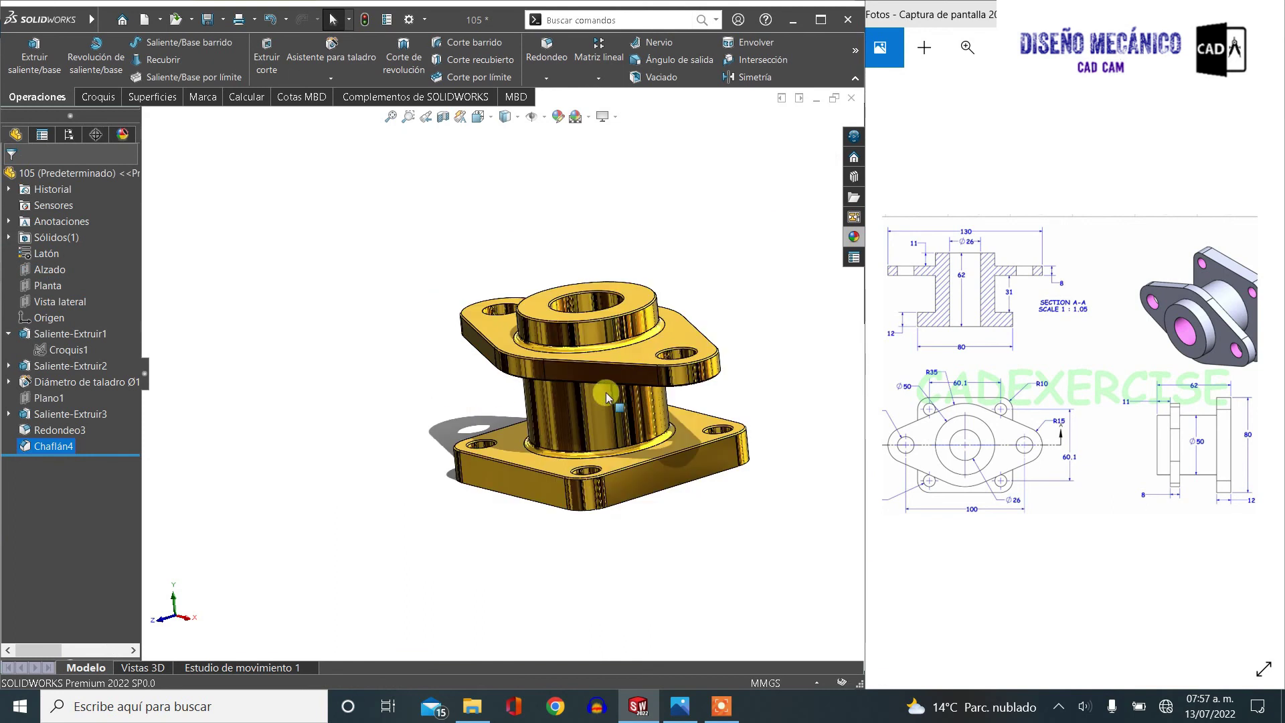
pyautogui.moveTo(596, 398)
pyautogui.mouseDown(button='middle')
pyautogui.moveTo(740, 374)
pyautogui.moveTo(742, 387)
pyautogui.mouseUp(button='middle')
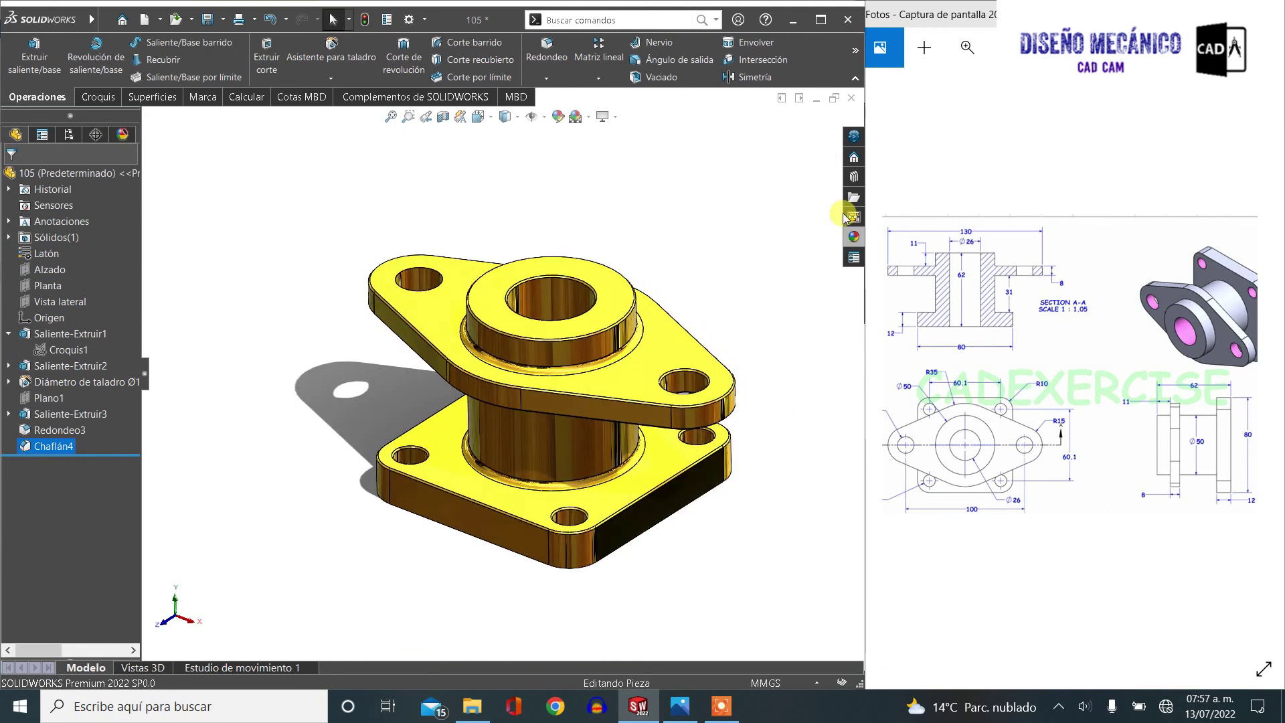
pyautogui.click(854, 238)
pyautogui.scroll(1, 709, 177)
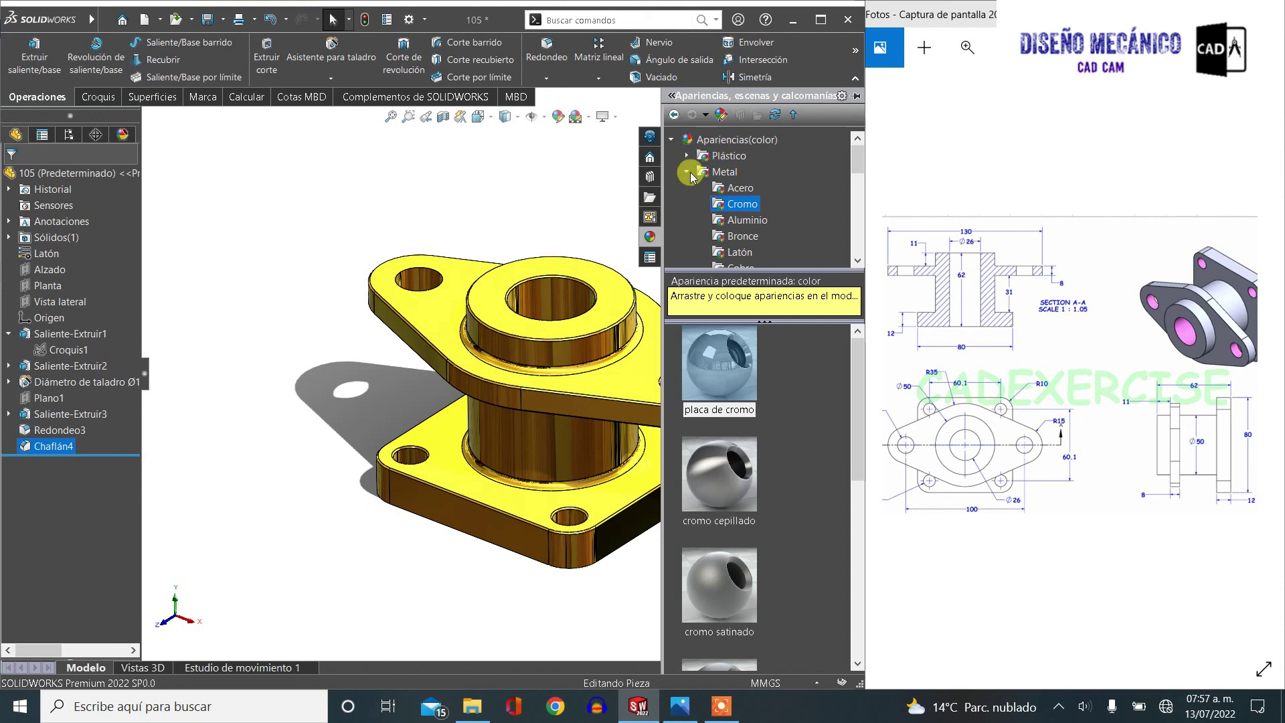
pyautogui.click(741, 204)
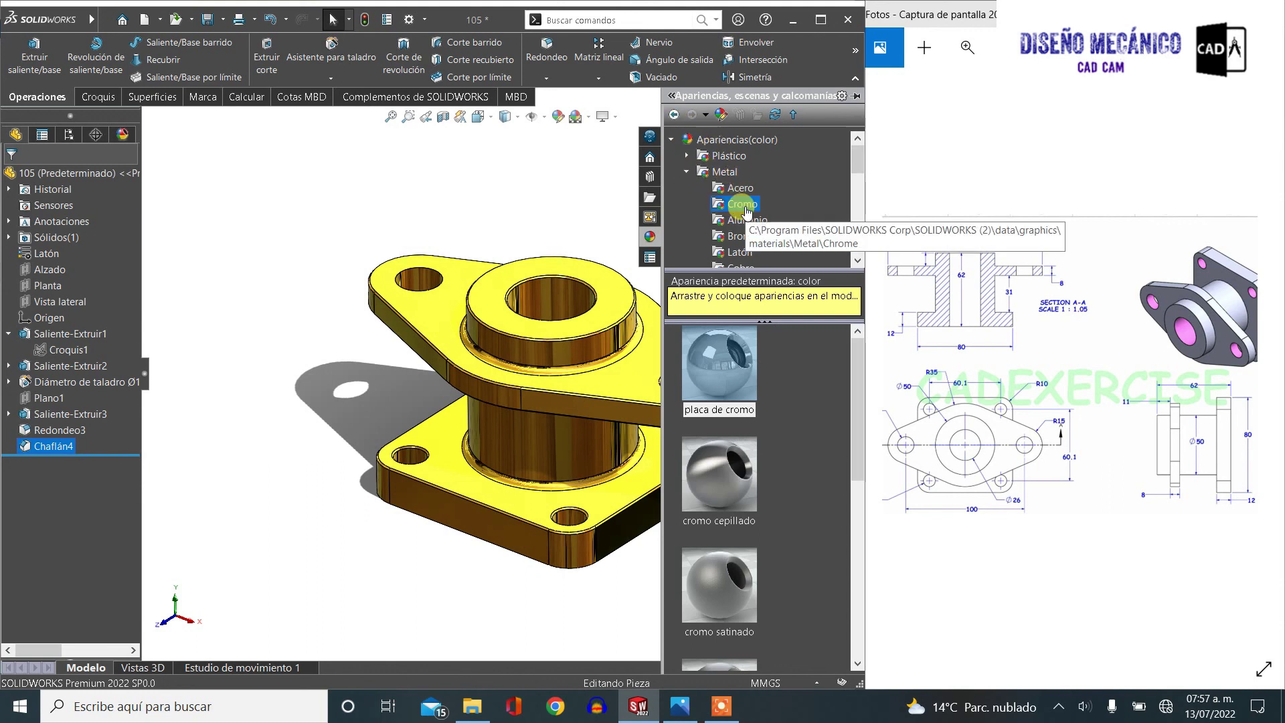
pyautogui.click(728, 371)
pyautogui.moveTo(726, 373); pyautogui.dragTo(588, 369)
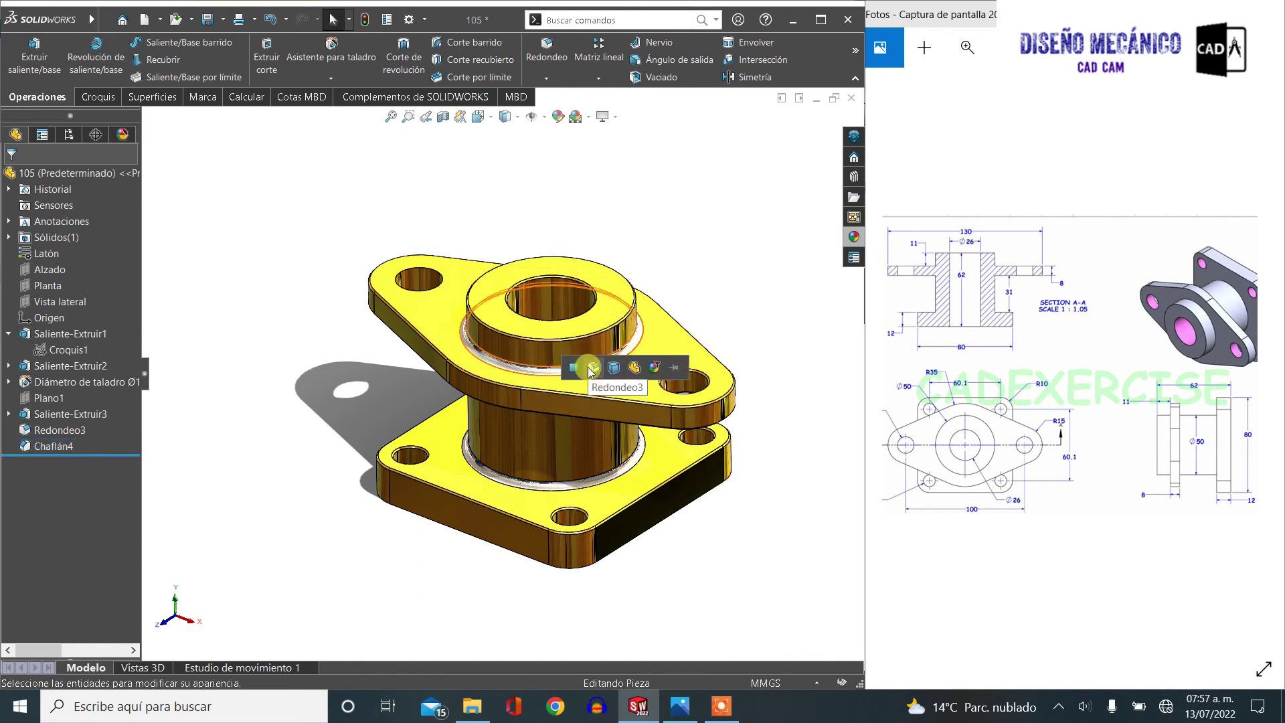
pyautogui.click(588, 367)
# Paste the chrome appearance onto the chamfer face and the boss's inner hole face
pyautogui.scroll(5, 580, 340)
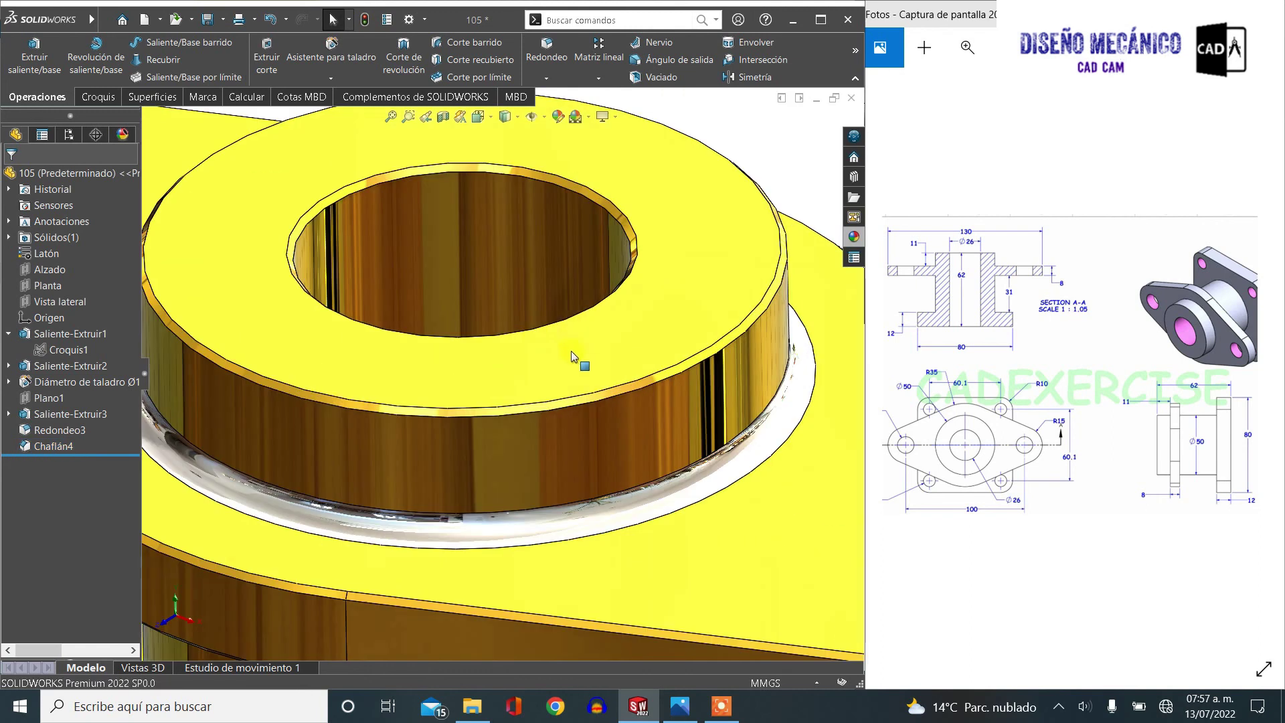
pyautogui.rightClick(584, 397)
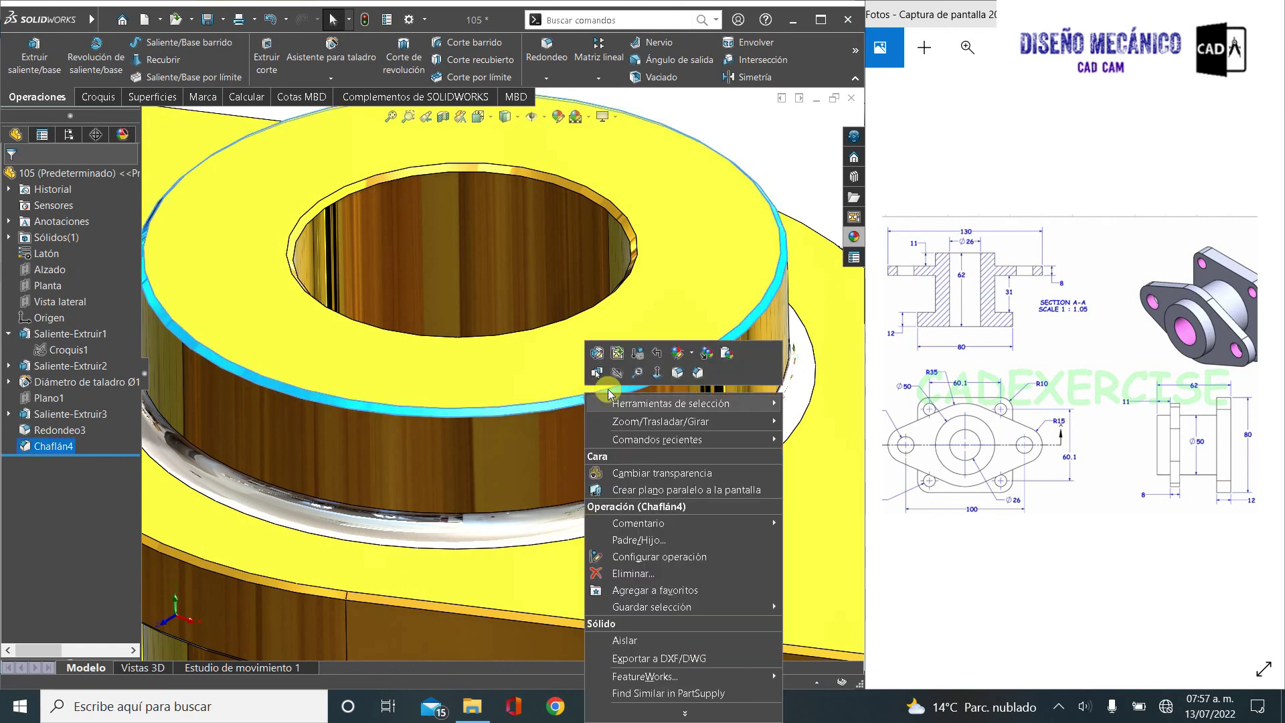
pyautogui.click(725, 355)
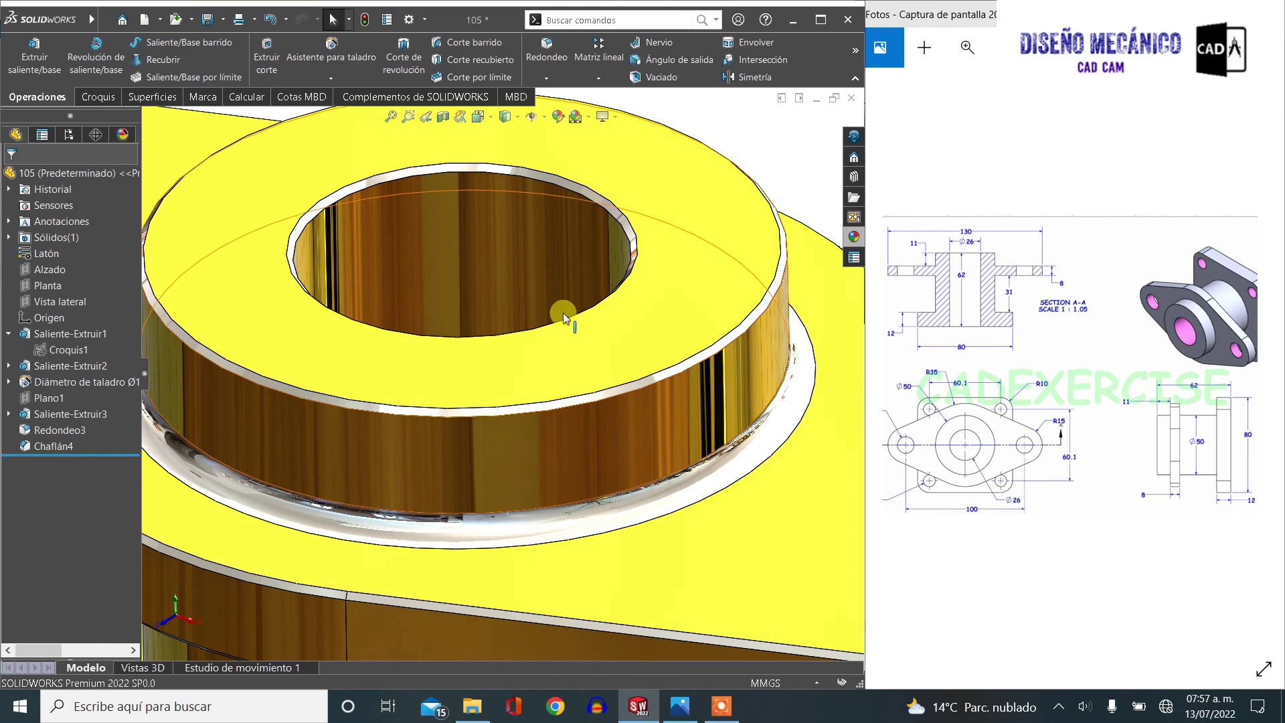
pyautogui.rightClick(431, 227)
pyautogui.click(593, 190)
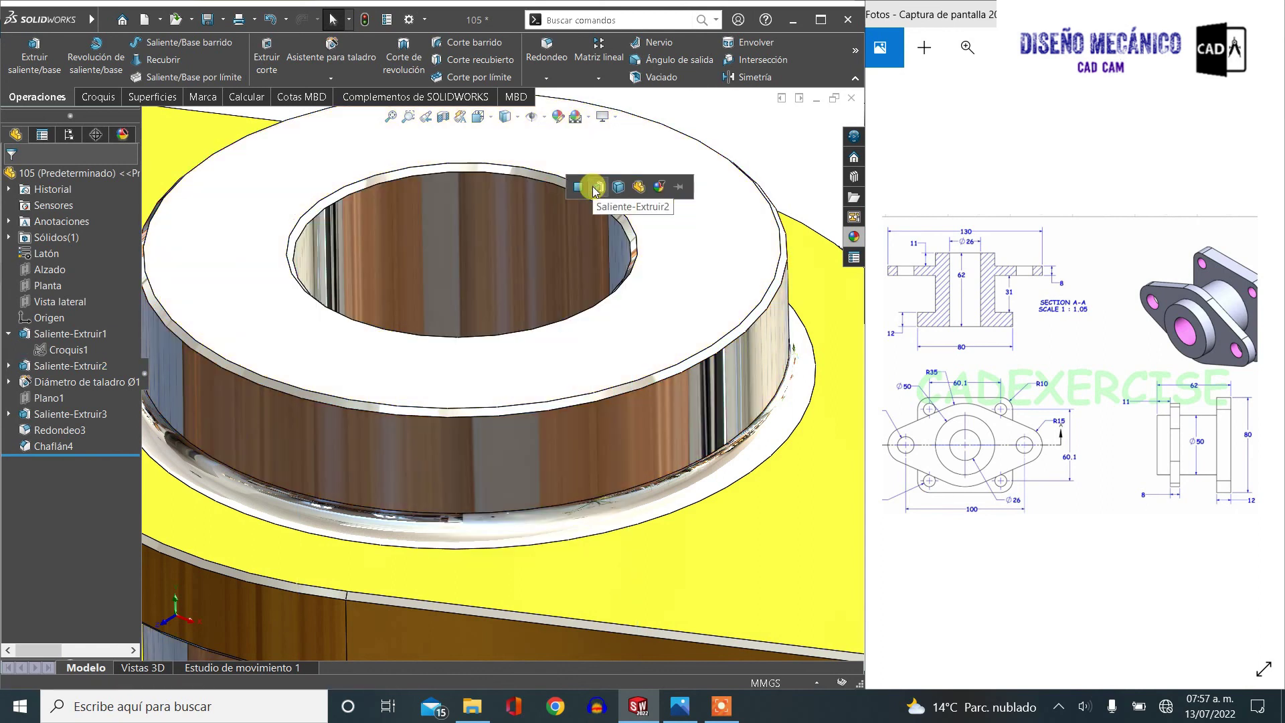
# Paste chrome onto the lower flange hole face and view the part from above
pyautogui.press('f')
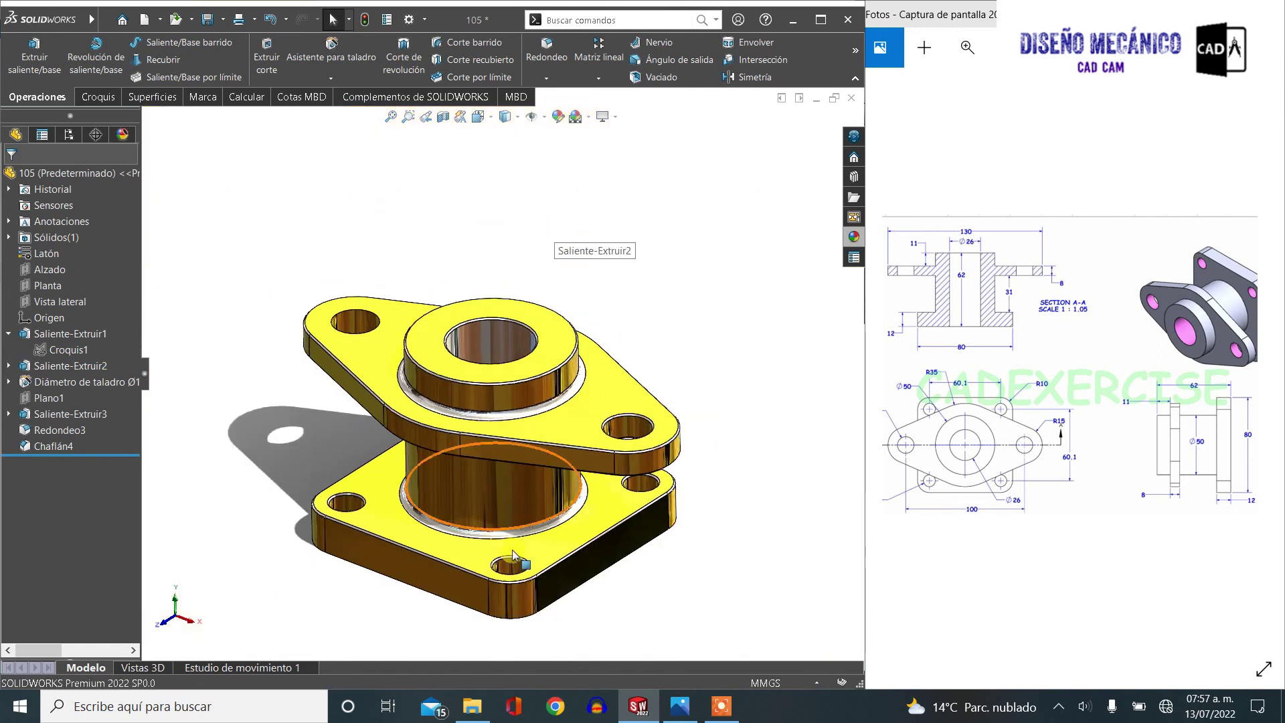
pyautogui.scroll(-5, 512, 548)
pyautogui.rightClick(451, 524)
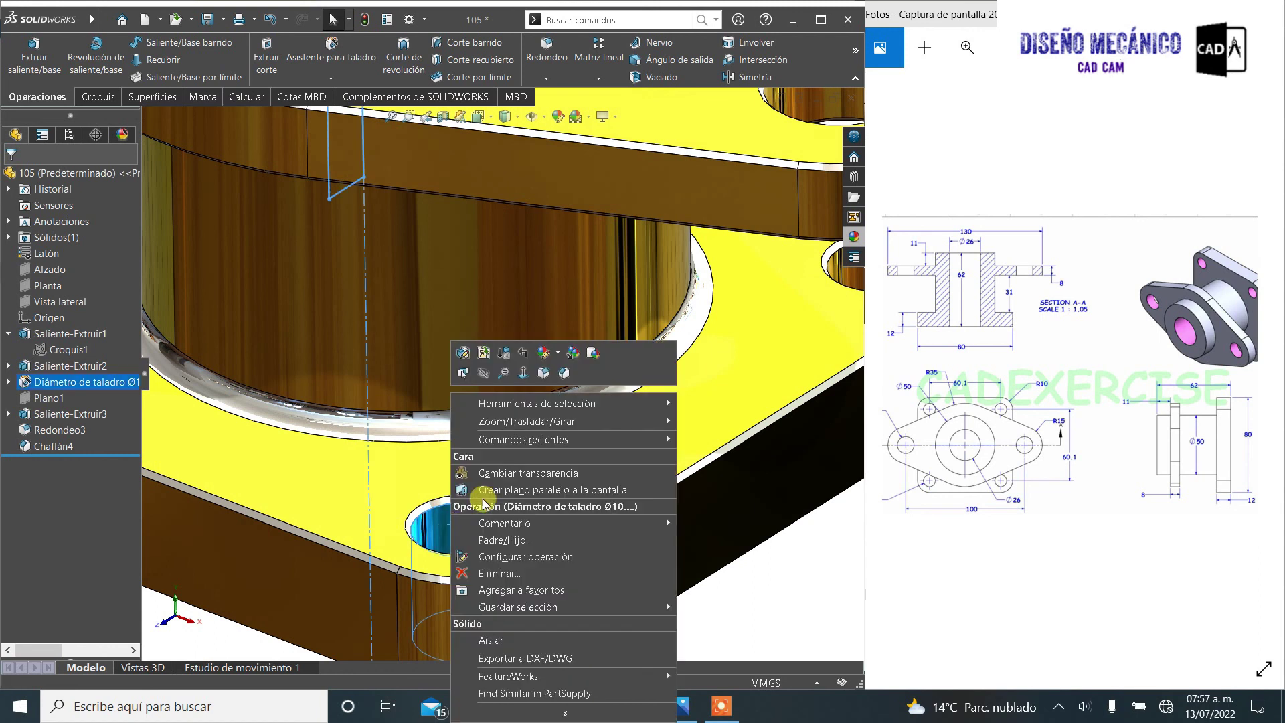
pyautogui.click(591, 353)
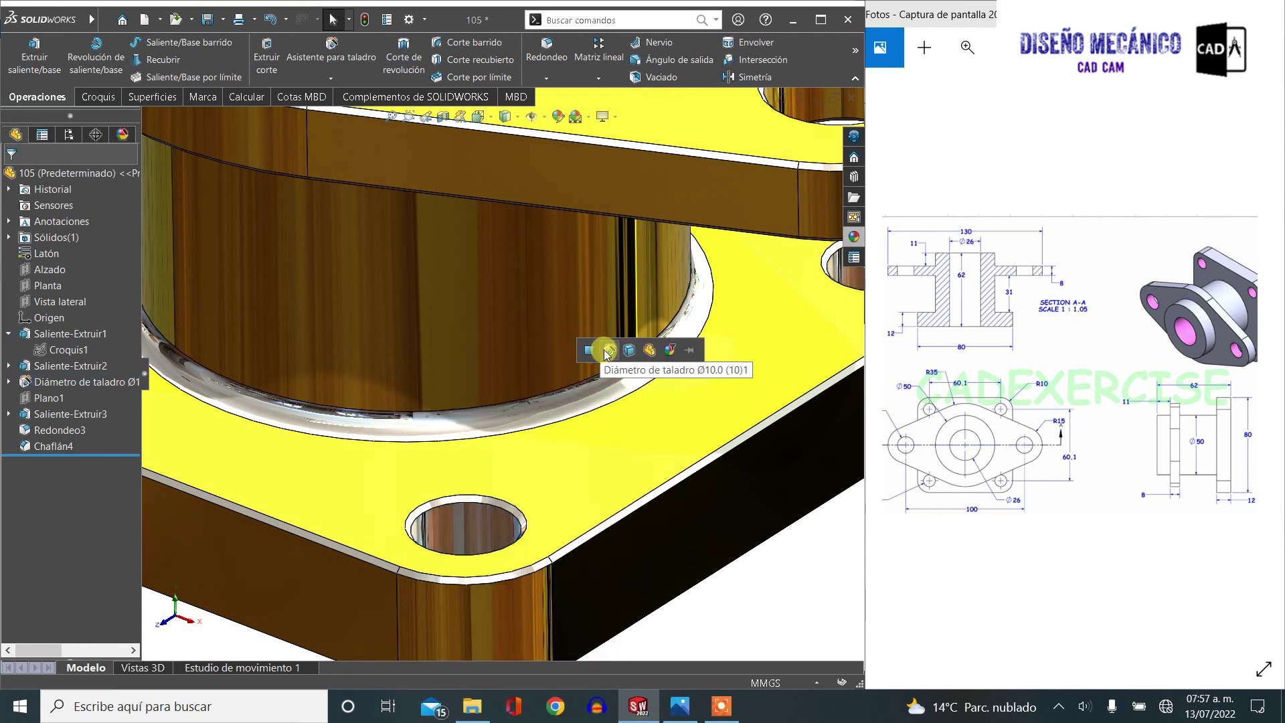
pyautogui.scroll(2, 603, 348)
pyautogui.scroll(3, 589, 364)
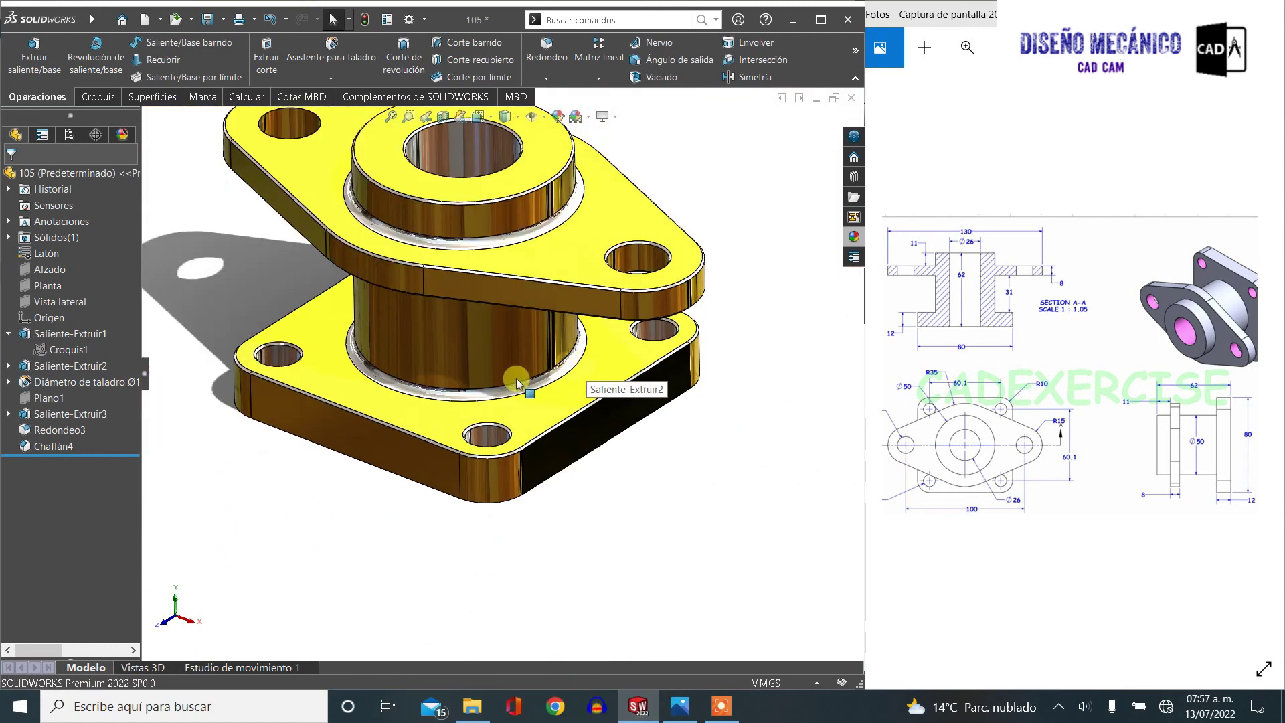
pyautogui.scroll(2, 569, 362)
pyautogui.moveTo(517, 341); pyautogui.dragTo(442, 154, button='middle')
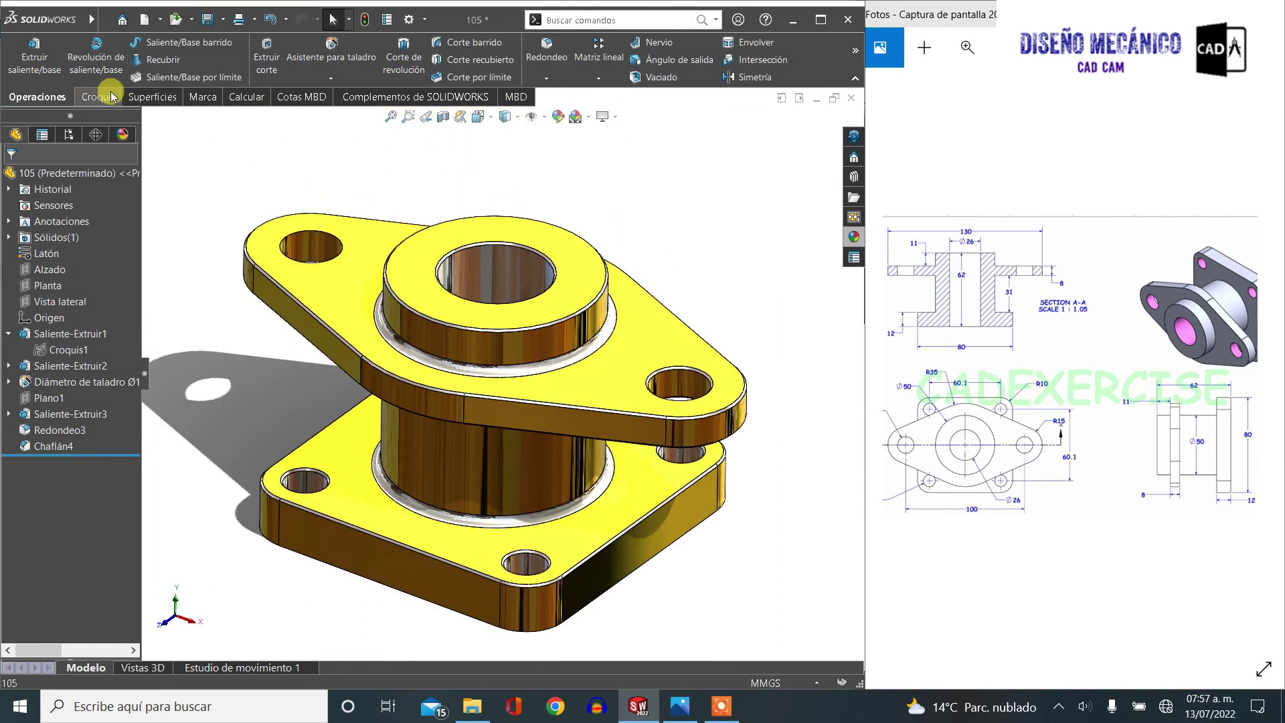
# Check mass properties (1429.69 g, 168198.69 mm³) in the Calcular tab and close the report
pyautogui.click(235, 97)
pyautogui.click(237, 48)
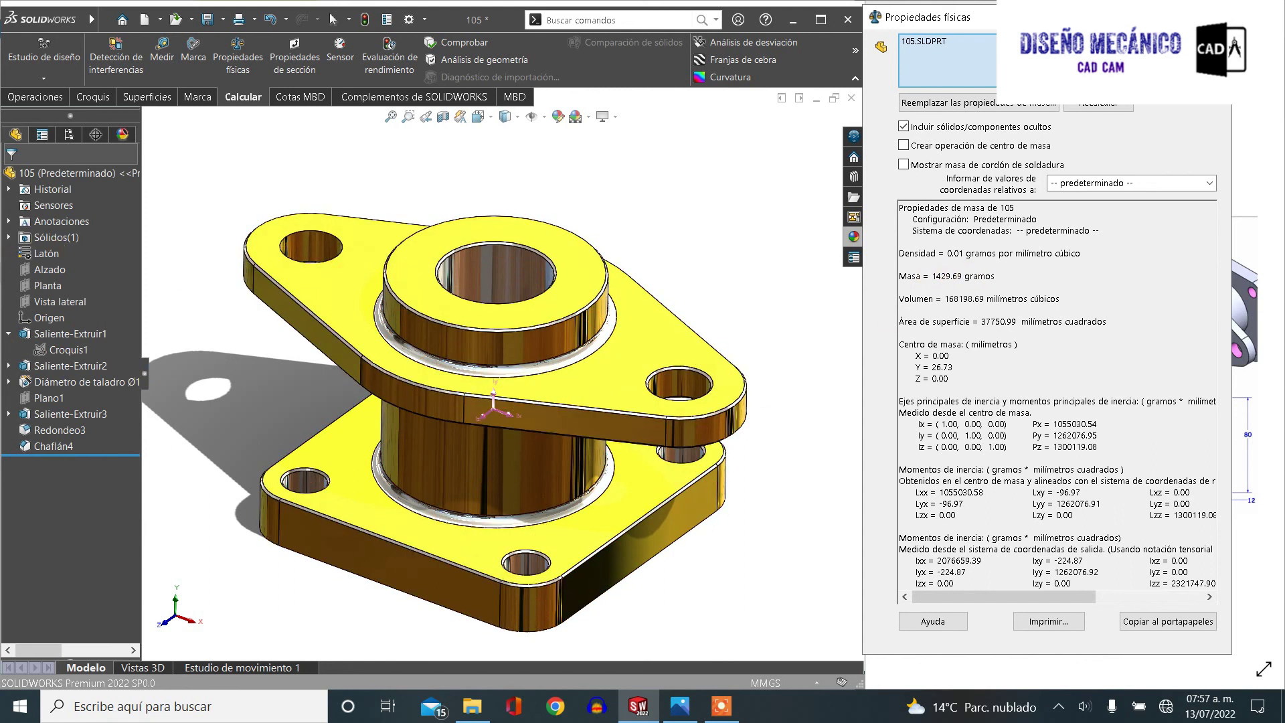
pyautogui.press('Escape')
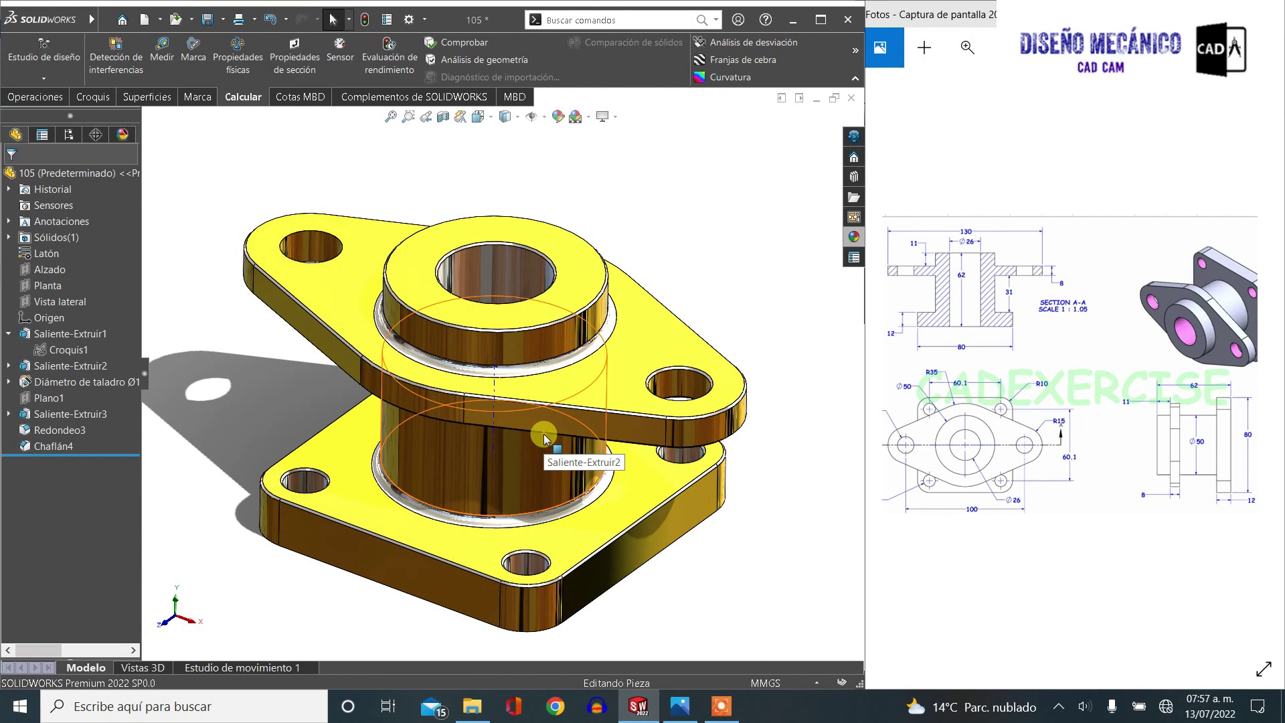
pyautogui.click(722, 707)
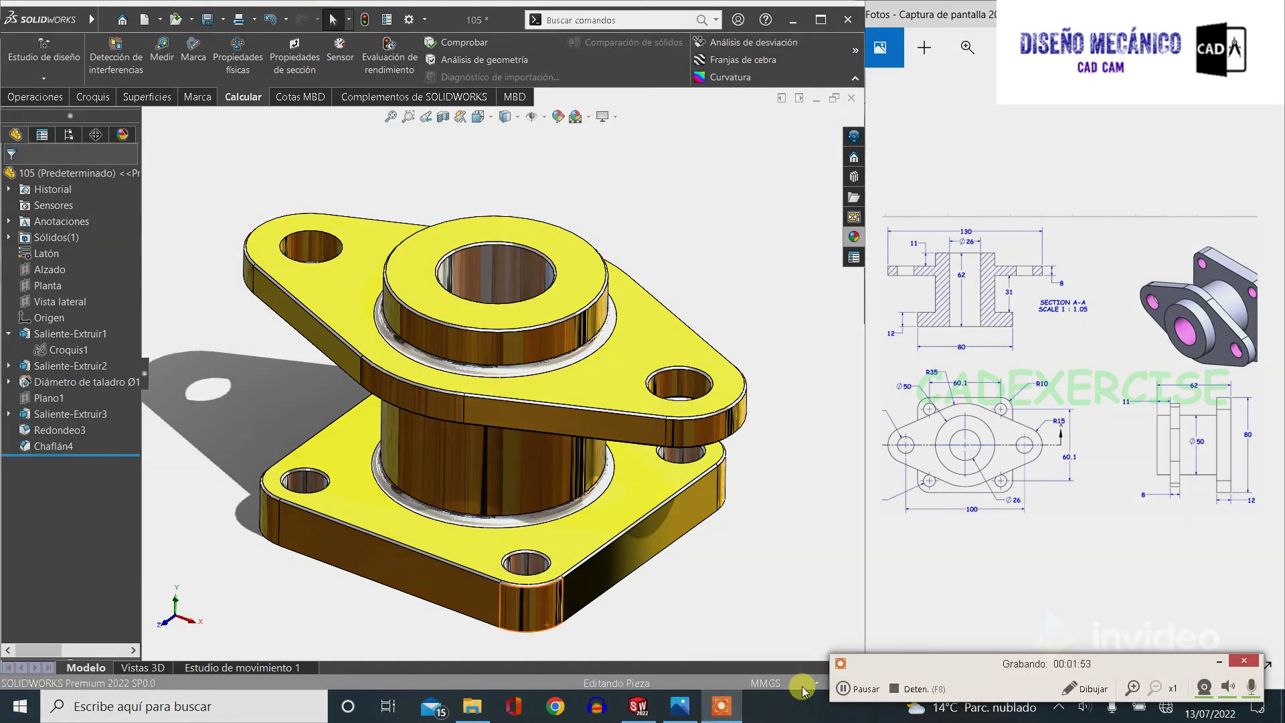